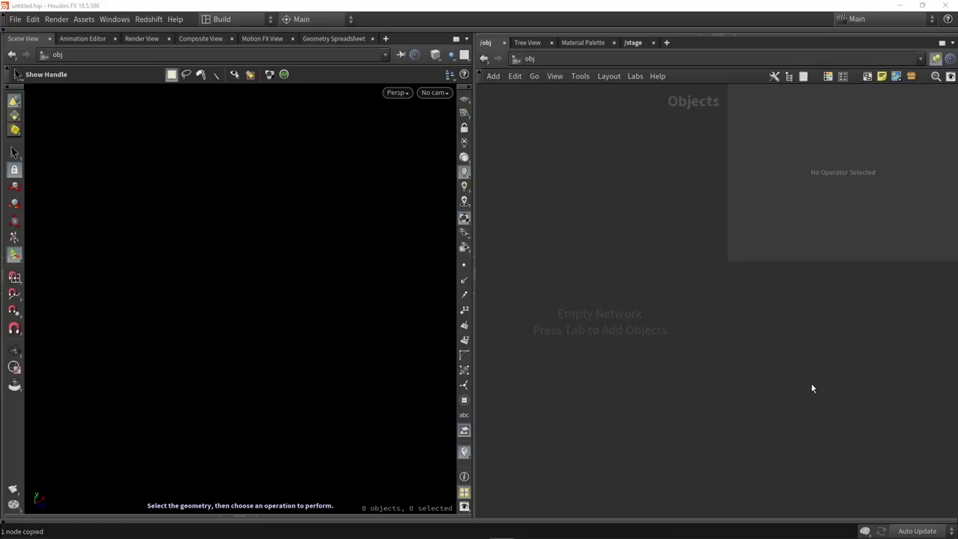
Add a Geometry object to the empty scene network and go inside it.
key("Tab")
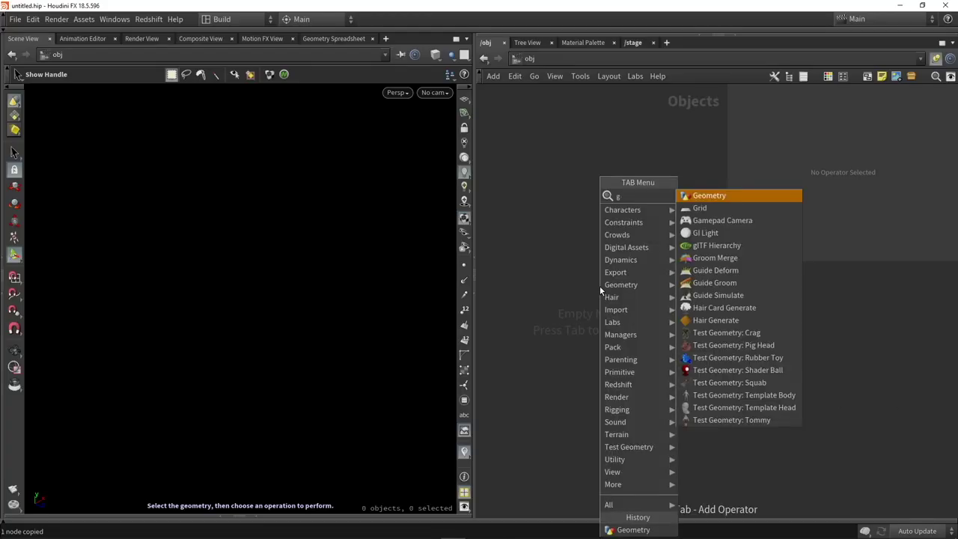
key("Return")
left_click(599, 287)
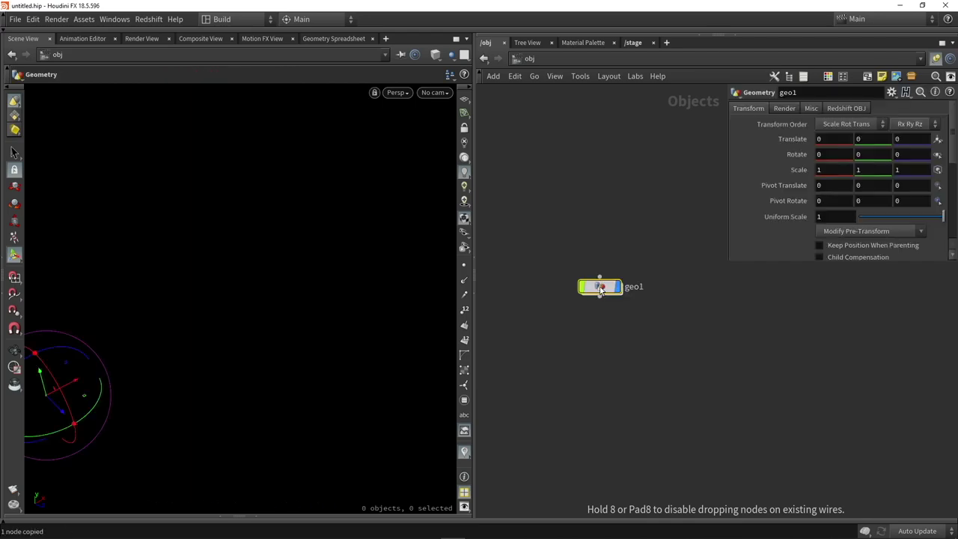
double_click(599, 288)
Add a Line node with direction 1, 0, 0, a length of 10 and 50 points.
key("Tab")
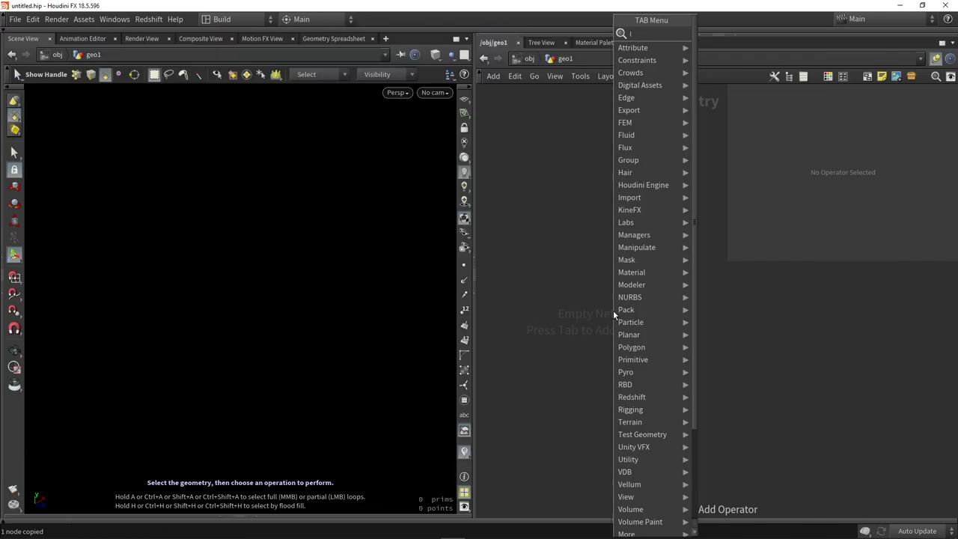
key("Escape")
left_click(613, 311)
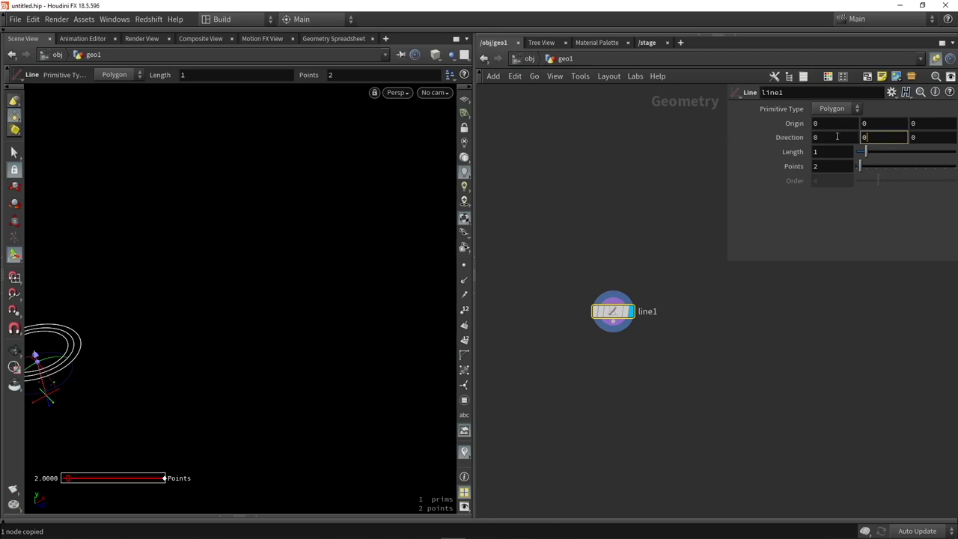
double_click(837, 137)
type("1")
left_click(679, 173)
left_click_drag(860, 154, 956, 152)
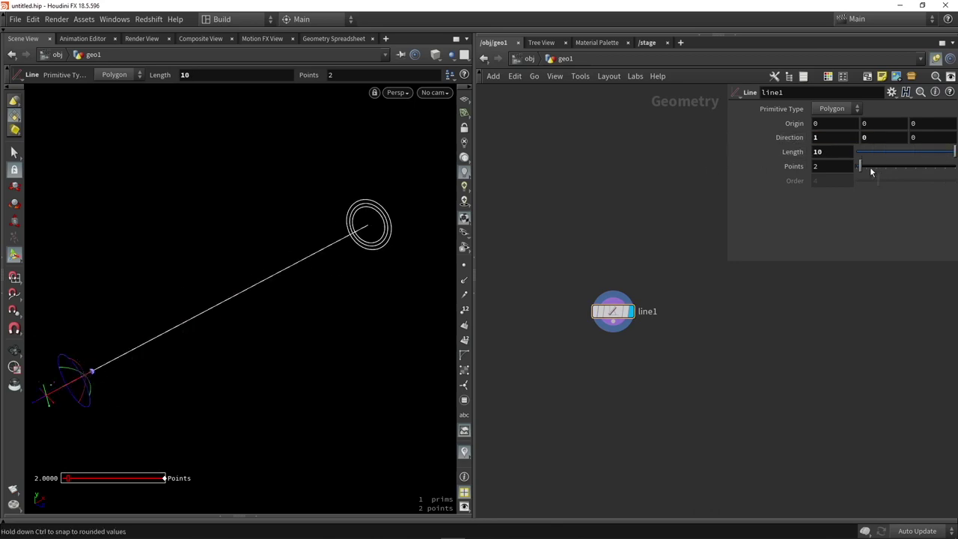
Add a Distance Along Geometry node, connect it below the line and make it the displayed node.
middle_click_drag(704, 361, 671, 324)
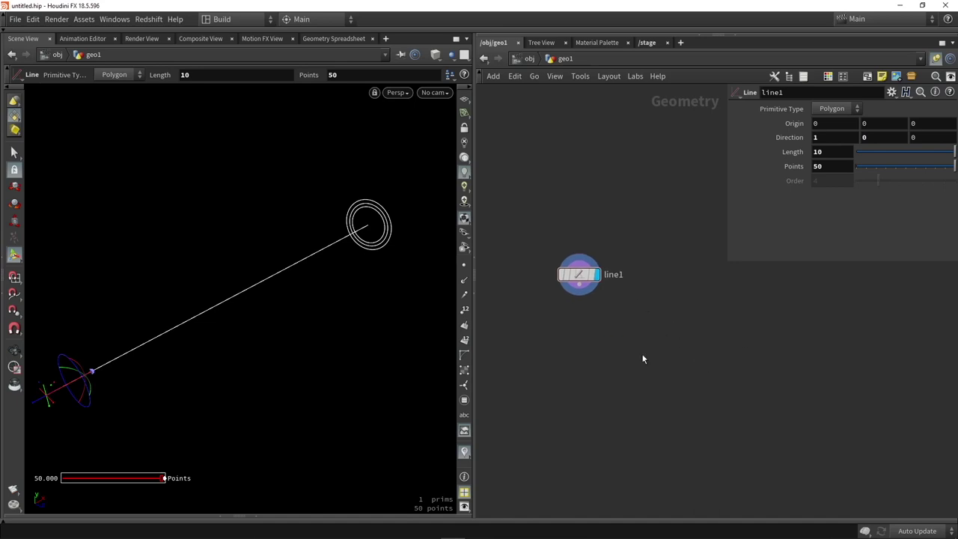
key("Tab")
type("distan")
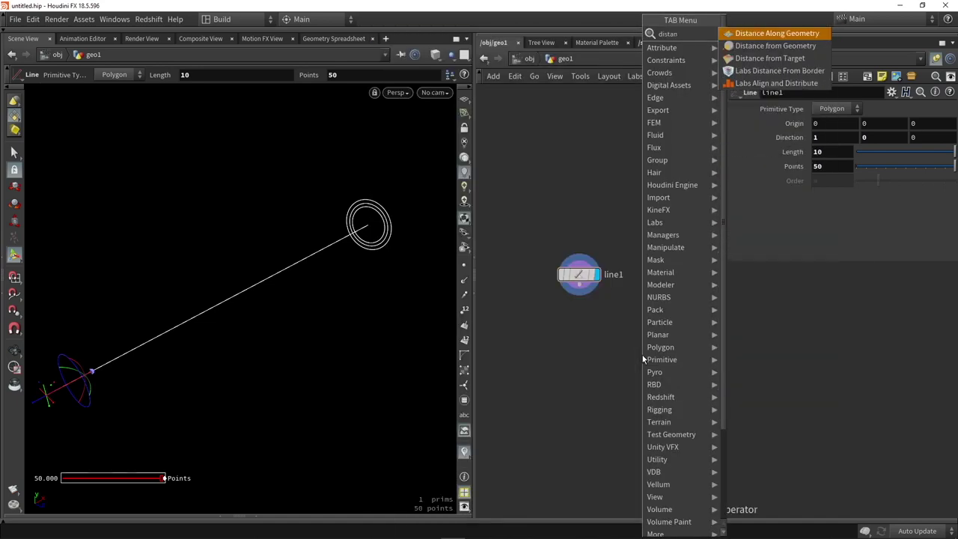
key("Return")
left_click(594, 327)
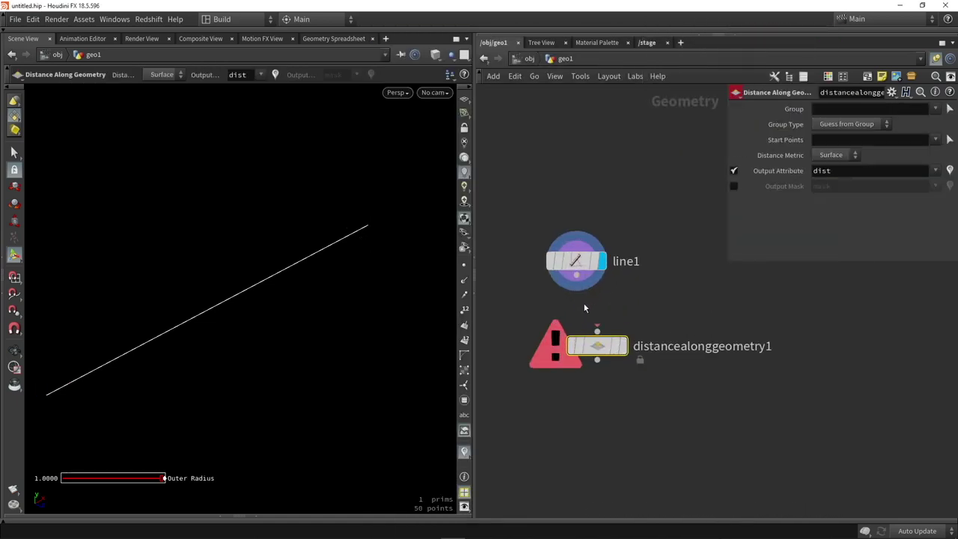
left_click_drag(587, 309, 580, 340)
left_click(623, 346)
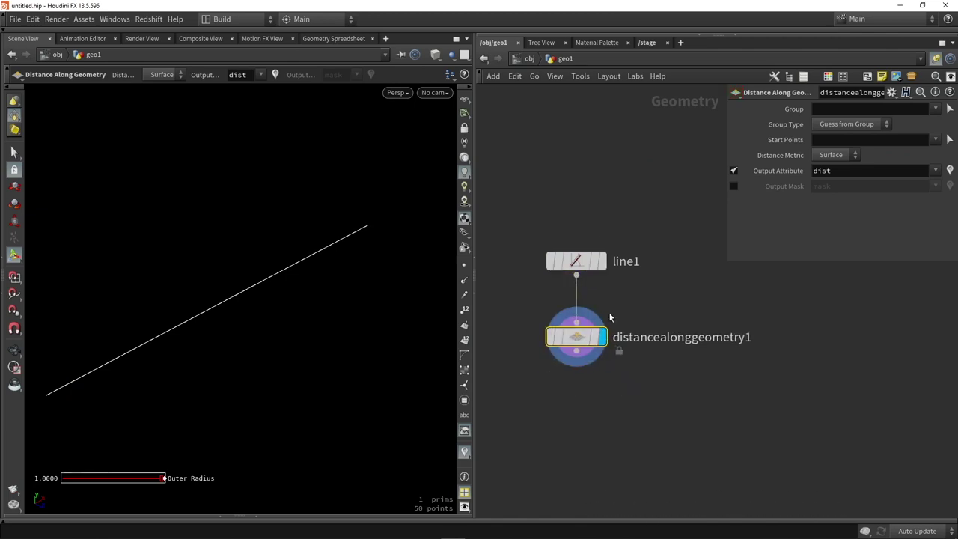
Output only a mask from start point 0 with the radius from Maximum Distance, and shape its remap ramp to peak at position 0.5.
left_click(733, 171)
left_click(733, 186)
left_click(838, 202)
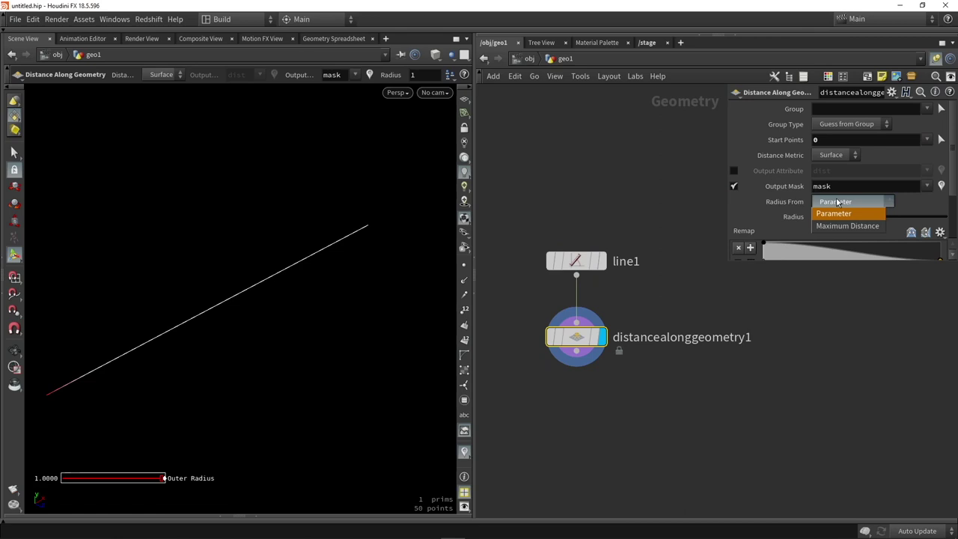
left_click(837, 226)
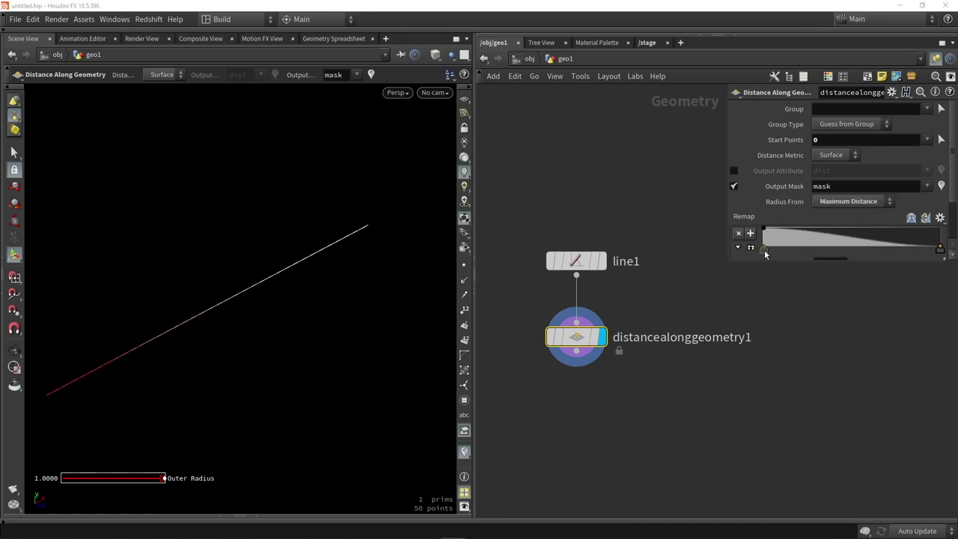
left_click_drag(764, 249, 831, 242)
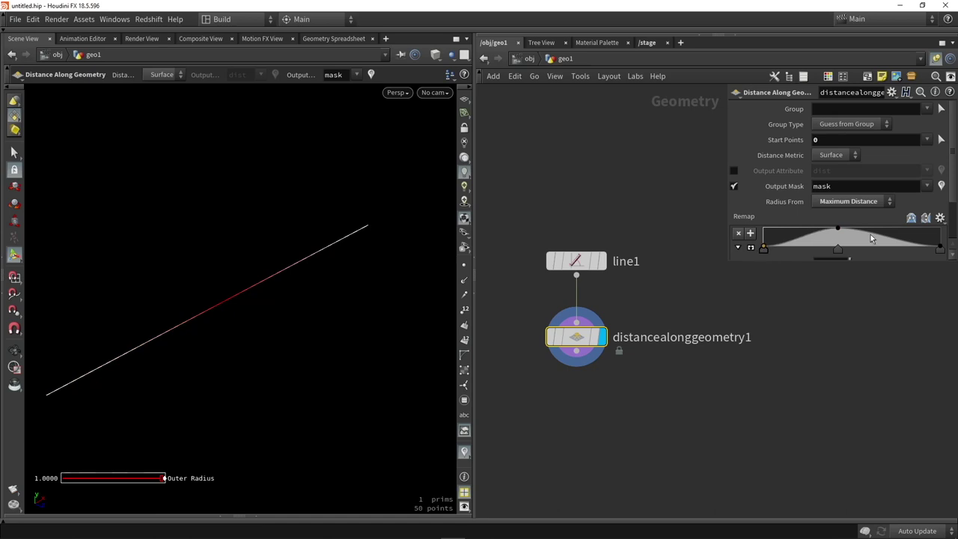
scroll(857, 231, "down", 2)
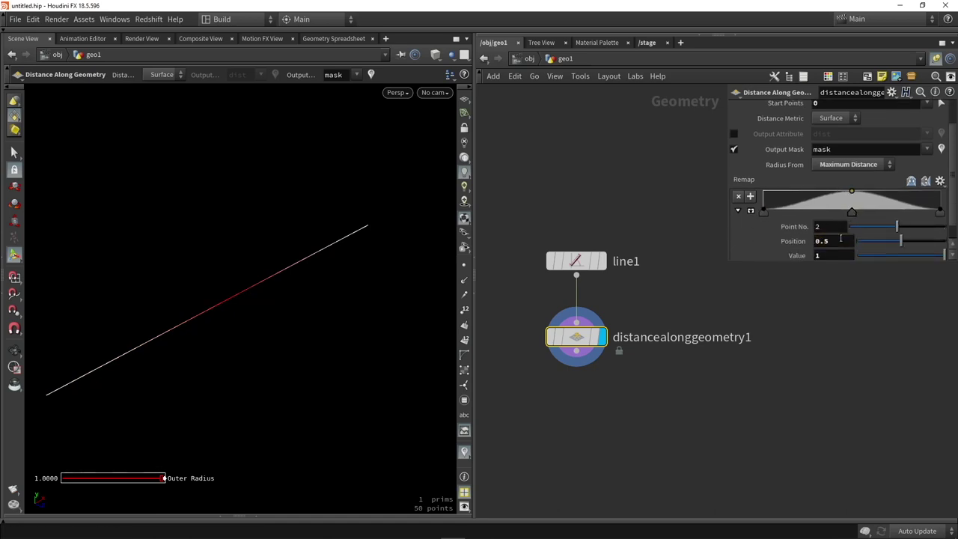
key("Tab")
type("wra")
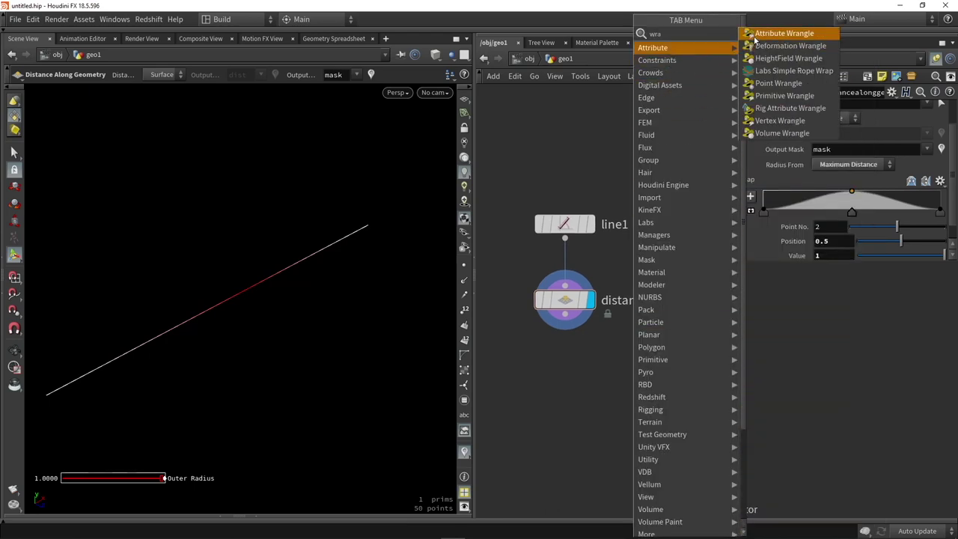
key("Return")
left_click(558, 349)
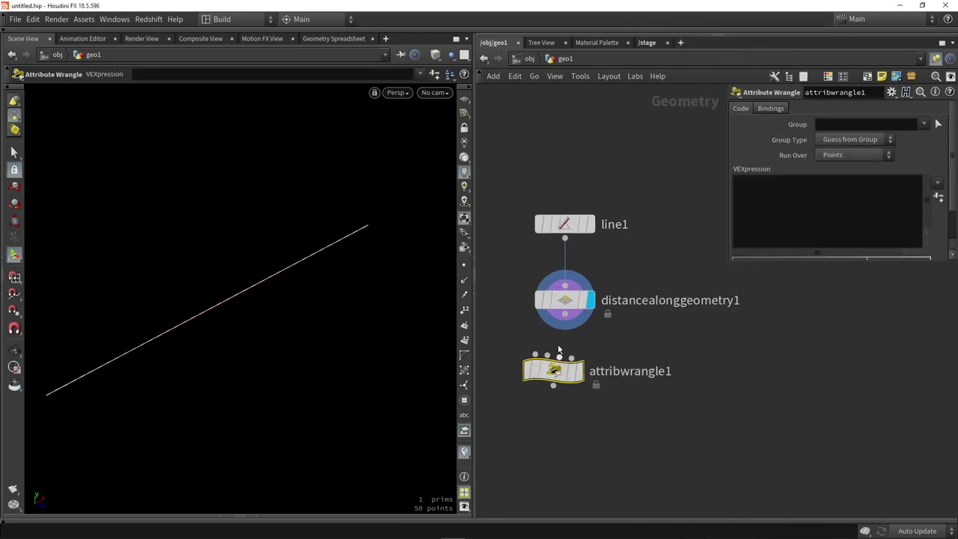
left_click_drag(564, 315, 572, 367)
left_click(579, 372)
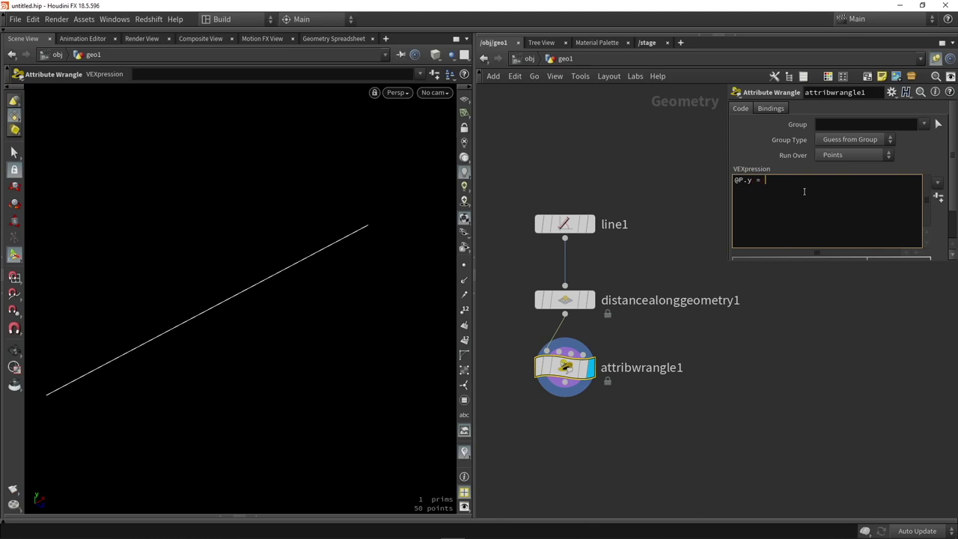
type("sk;")
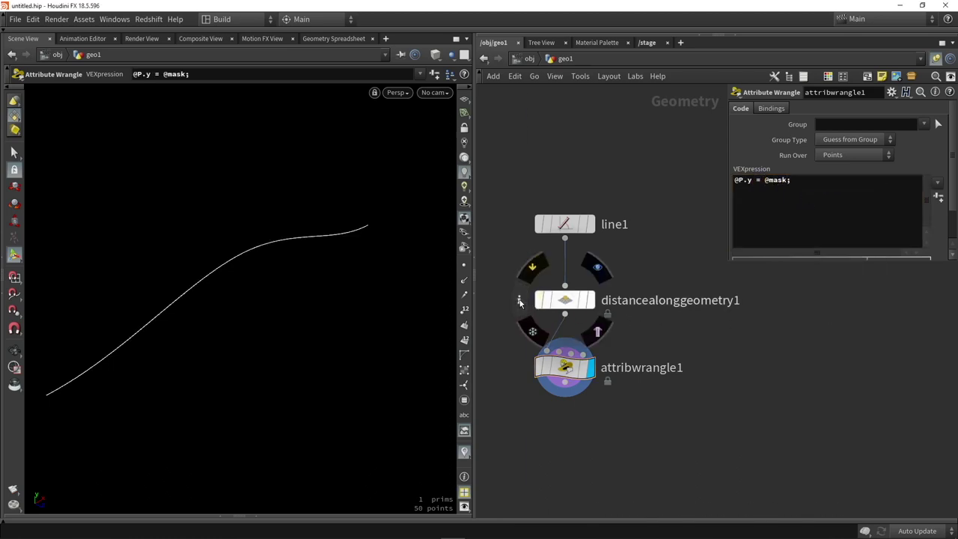
left_click(519, 302)
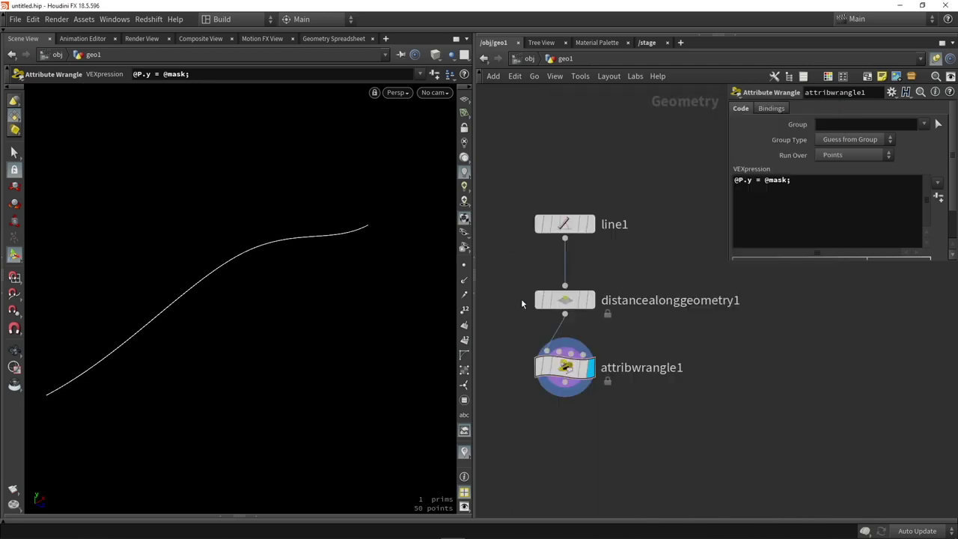
Add a displayed Sweep node with the wrangle as its backbone curve and set its surface shape to Ribbon.
key("Tab")
type("swee")
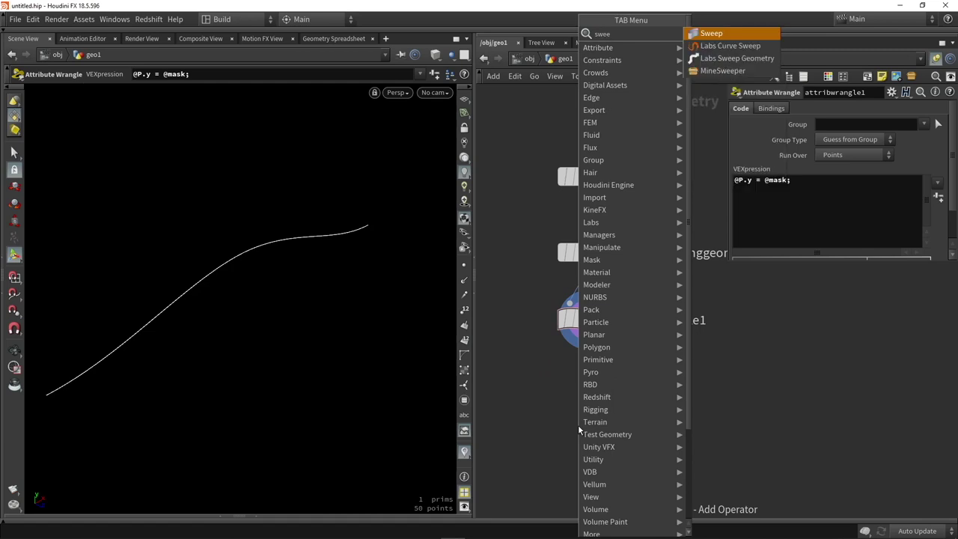
key("Return")
left_click(578, 424)
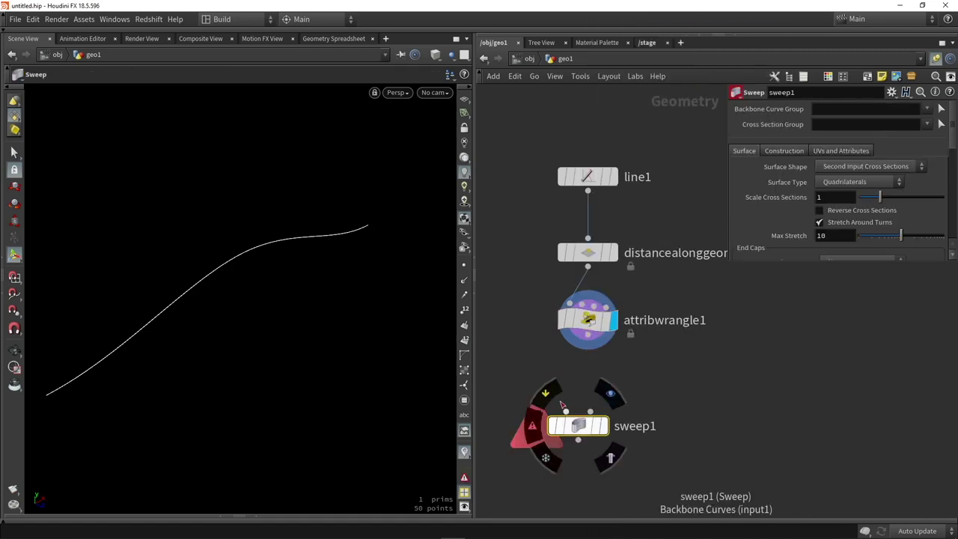
left_click_drag(592, 323, 593, 405)
left_click(823, 168)
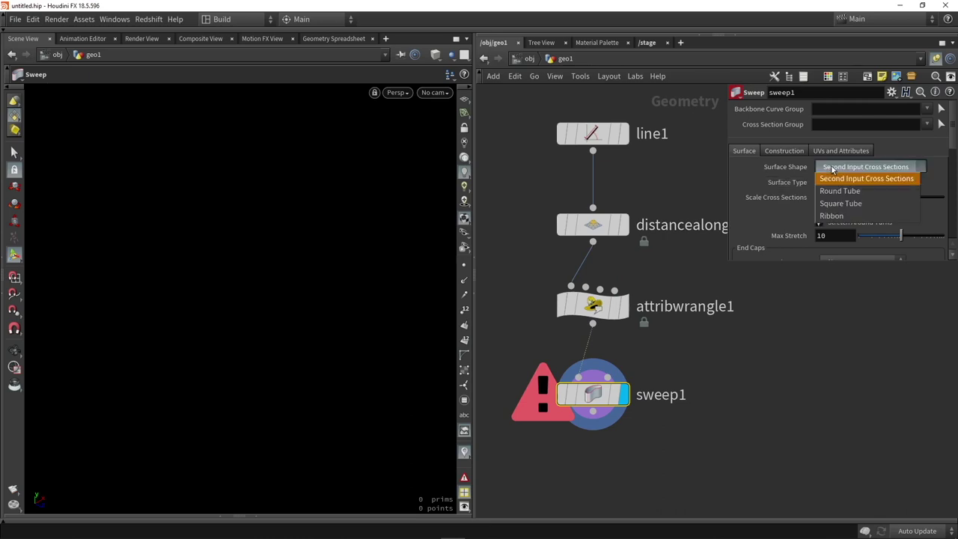
left_click(829, 215)
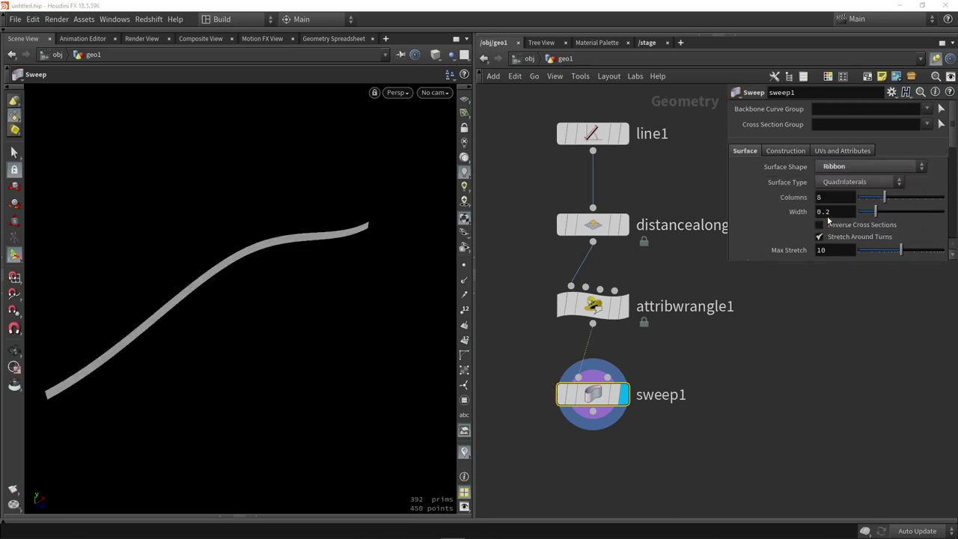
Set the sweep's target up vector to Y Axis in its construction settings.
left_click(787, 151)
scroll(837, 199, "down", 4)
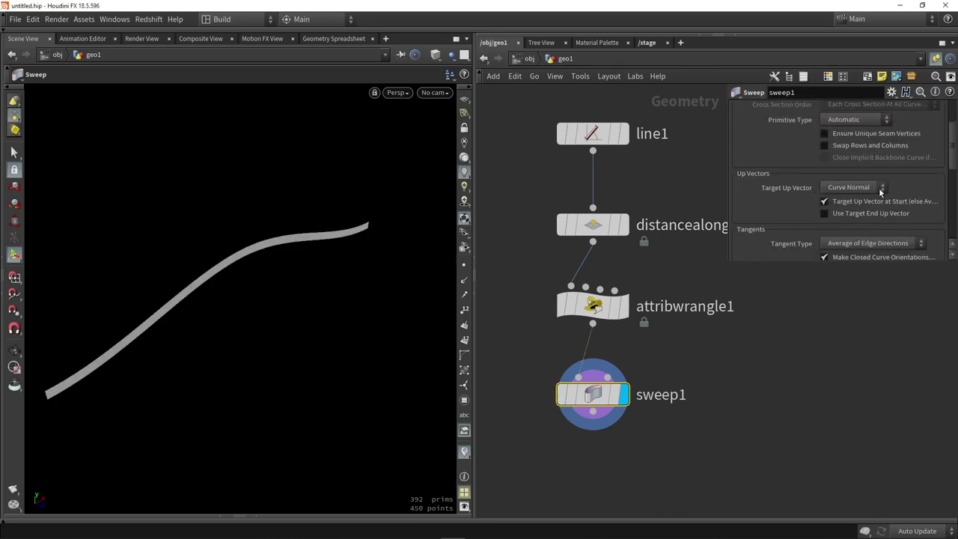
left_click(852, 188)
left_click(834, 235)
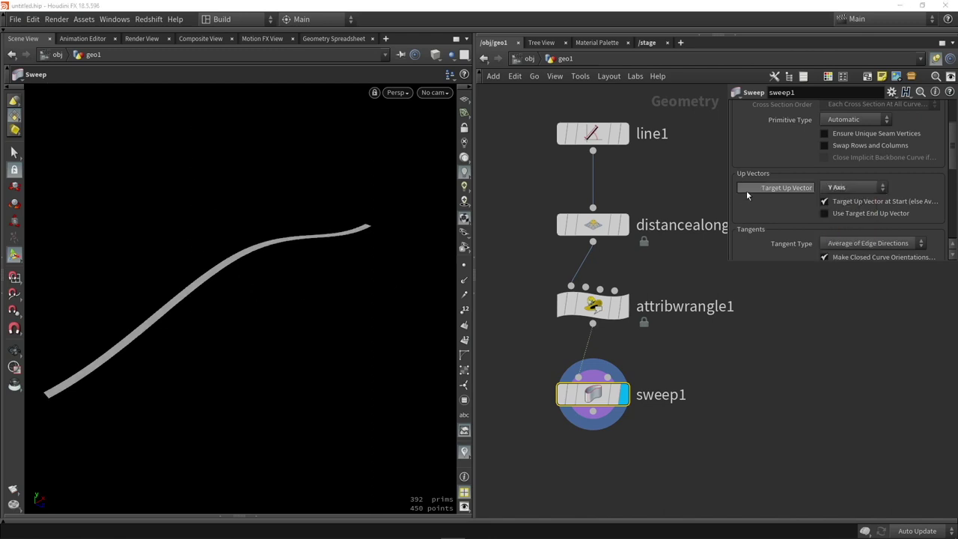
Set the ribbon to 1 column and a width of 2, checking the divisions in wireframe before returning to shaded display.
scroll(748, 183, "up", 4)
left_click(745, 153)
scroll(883, 164, "down", 2)
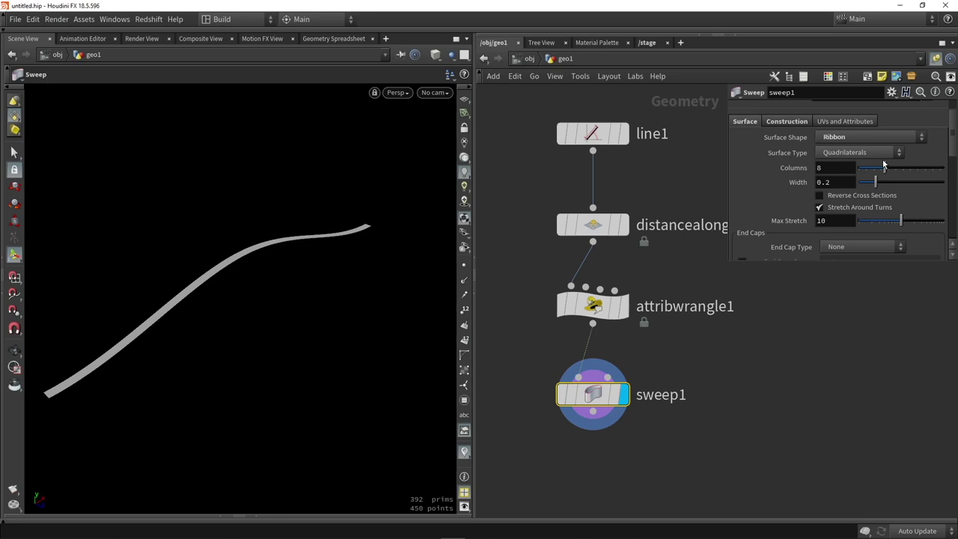
left_click_drag(880, 187, 942, 181)
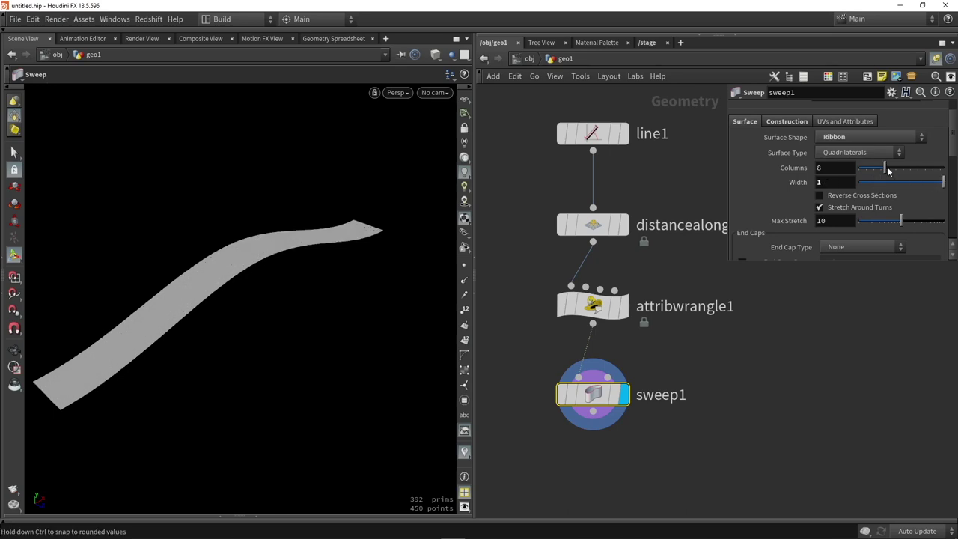
key("shift+w")
mouse_move(300, 236)
left_mouse_down("alt")
mouse_move(282, 293)
mouse_move(265, 276)
mouse_move(241, 298)
left_mouse_up("alt")
scroll(240, 298, "up", 3)
middle_click_drag(241, 298, 255, 294, "alt")
left_click_drag(256, 294, 262, 290)
key("Return")
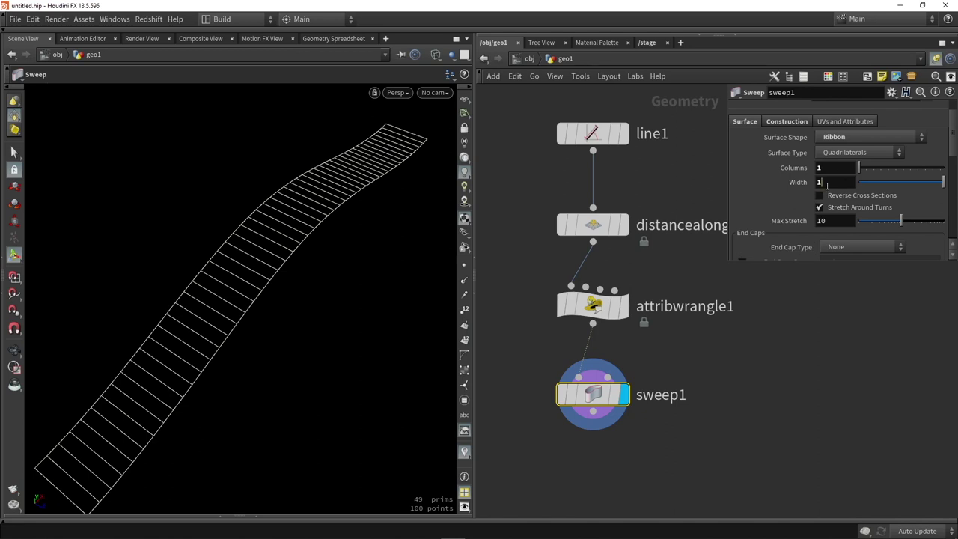
key("Return")
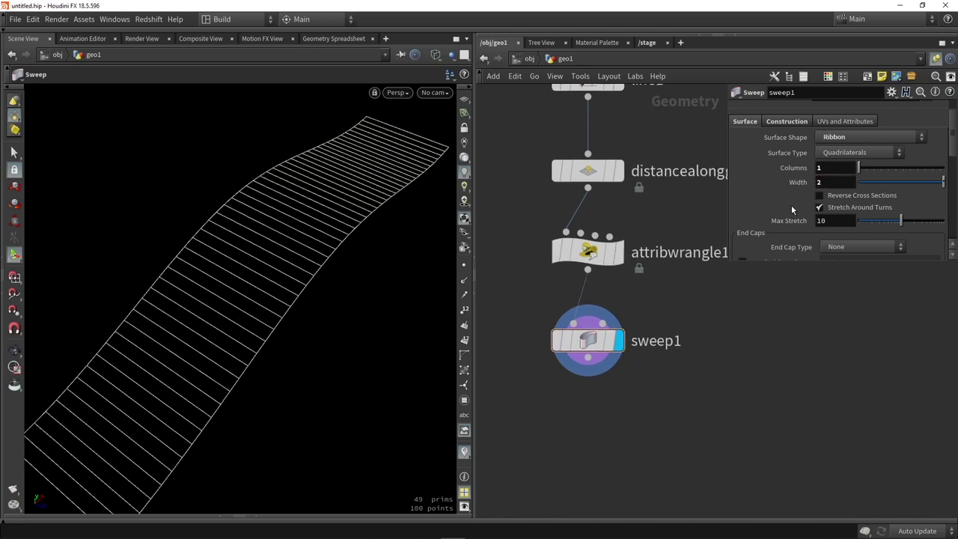
key("w")
left_click_drag(222, 301, 214, 274)
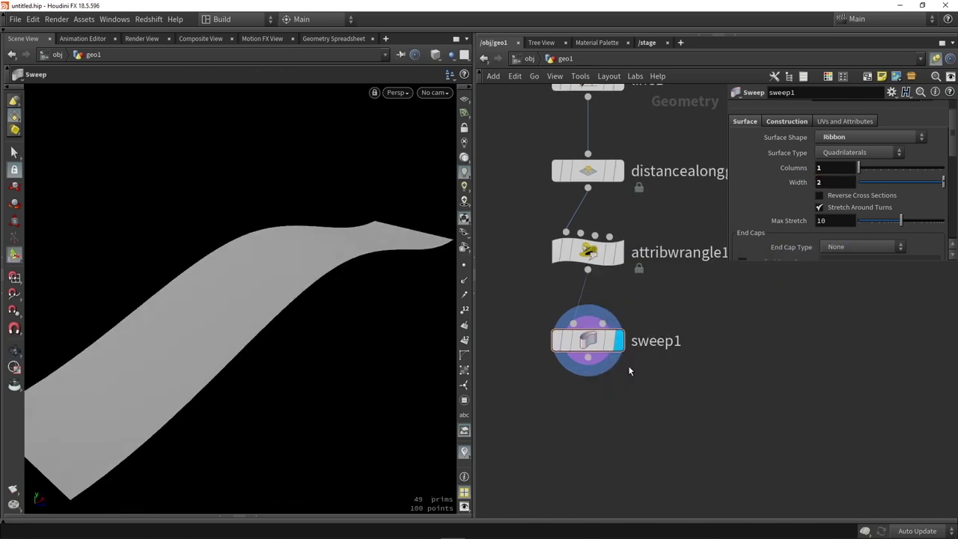
Move the sweep node to one side below the wrangle and rename it planks.
scroll(629, 371, "down", 3)
left_click_drag(597, 354, 525, 358)
middle_click_drag(576, 361, 656, 377)
left_click(650, 377)
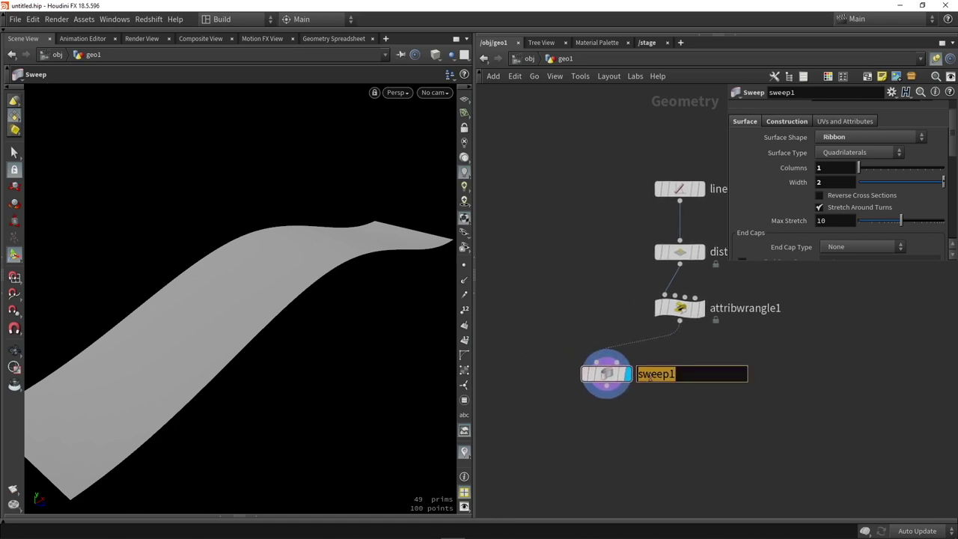
type("planks")
key("Return")
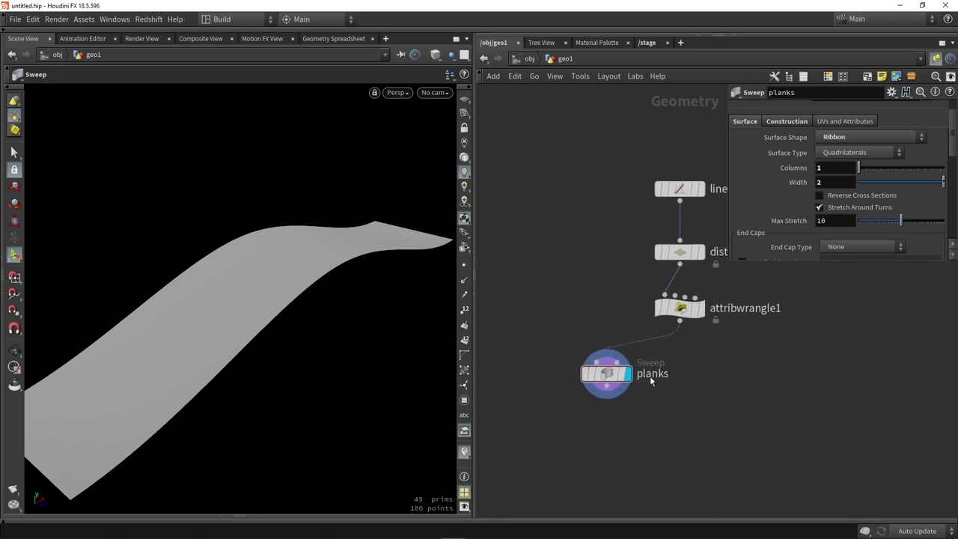
Duplicate the planks sweep beside the original and rename the copy border.
left_click_drag(629, 378, 773, 380, "alt")
double_click(786, 375)
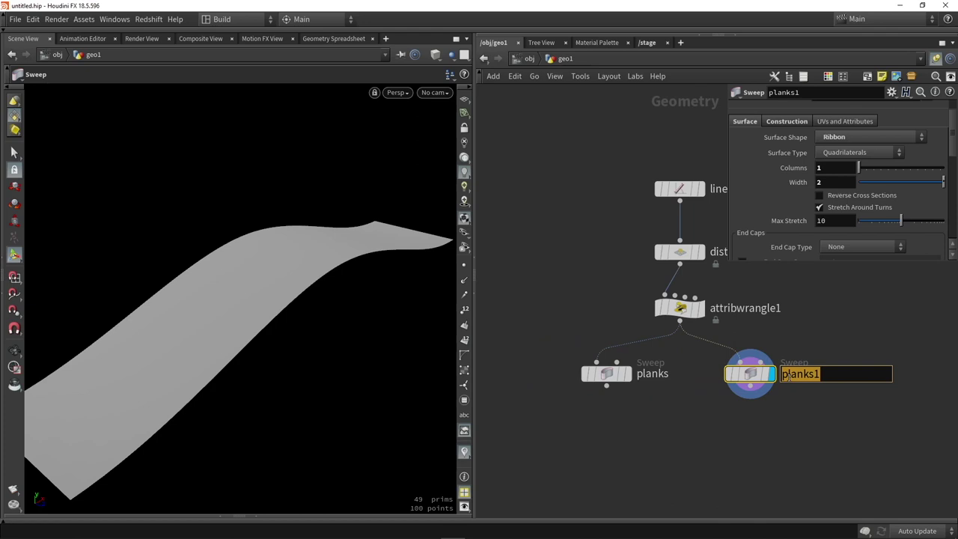
type("border")
key("Return")
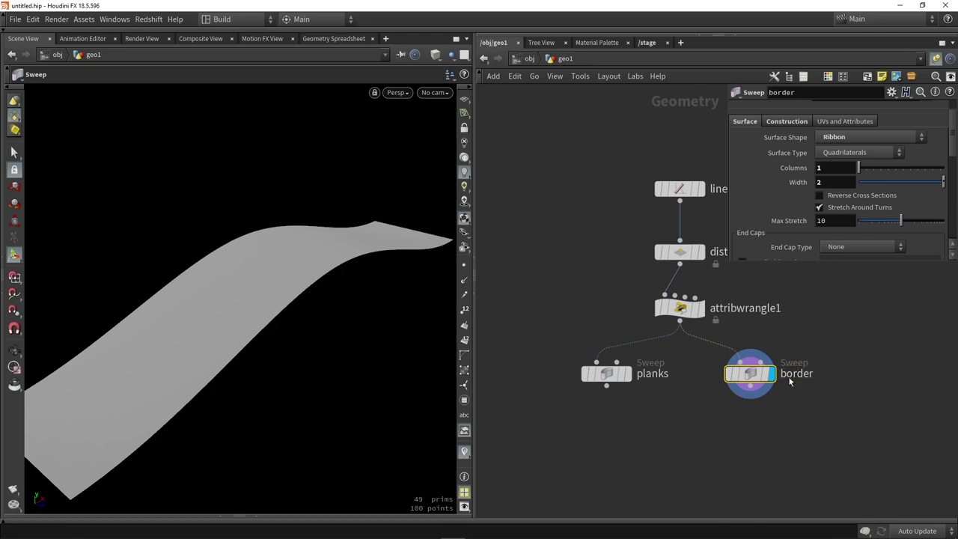
Set the border sweep's surface type to Columns.
scroll(800, 399, "up", 3)
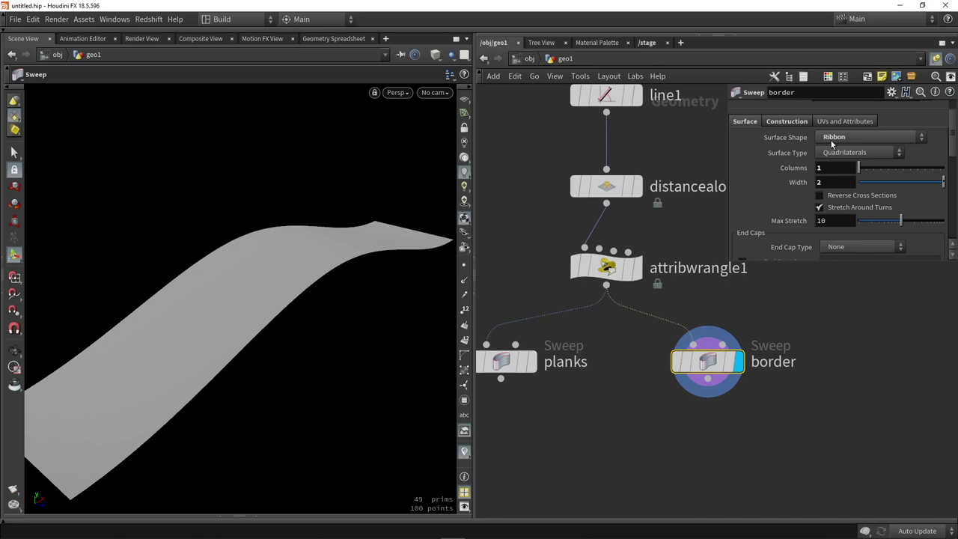
left_click(842, 152)
left_click(837, 187)
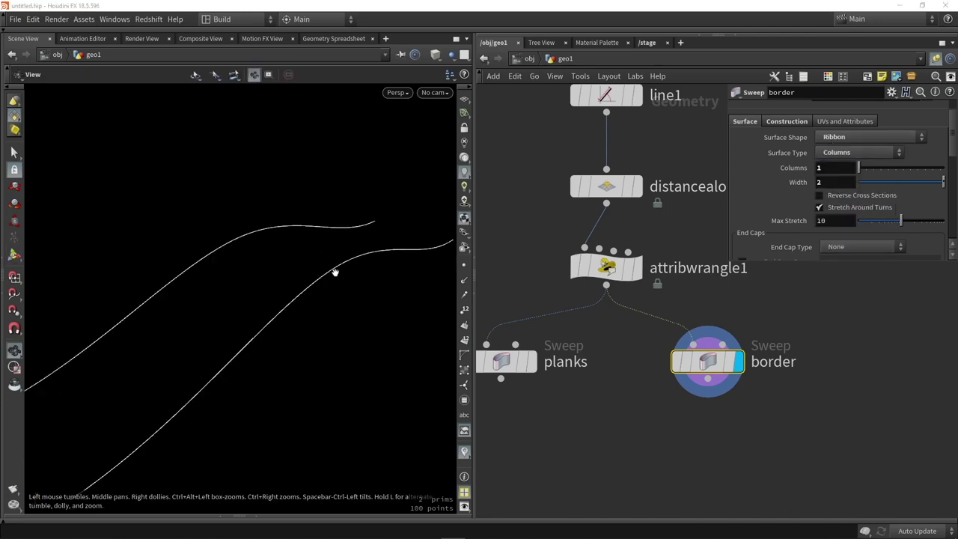
Duplicate the planks sweep below the border sweep, feed it from the border output, and display the copy.
left_click_drag(335, 272, 327, 300)
middle_click_drag(714, 425, 682, 378)
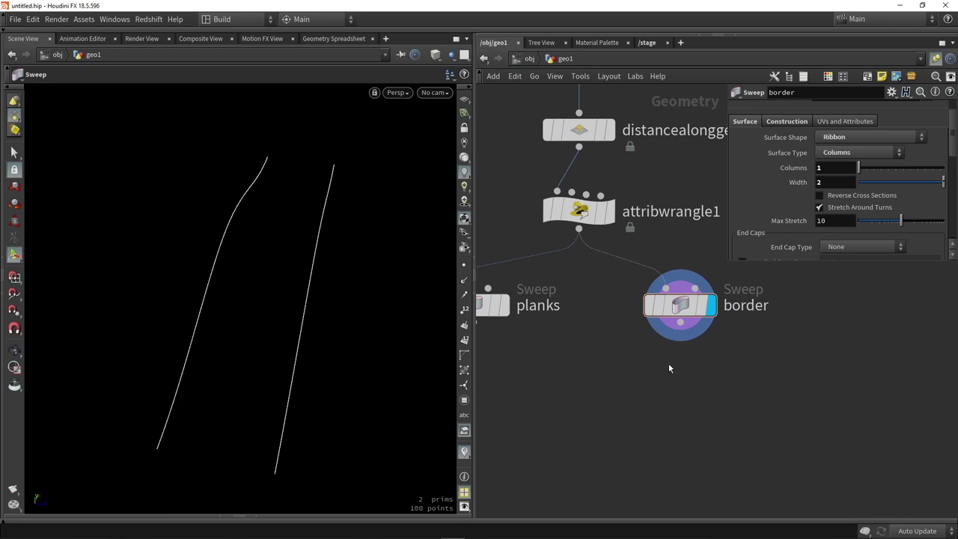
middle_click_drag(584, 341, 624, 342)
left_click_drag(514, 306, 704, 385, "alt")
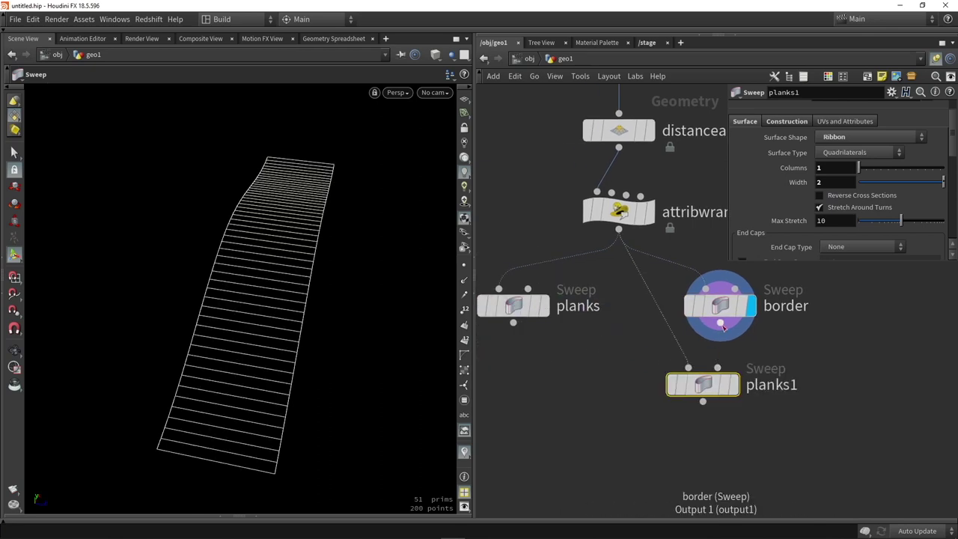
mouse_move(721, 325)
left_mouse_down()
mouse_move(689, 367)
mouse_move(725, 396)
left_mouse_up()
key("r")
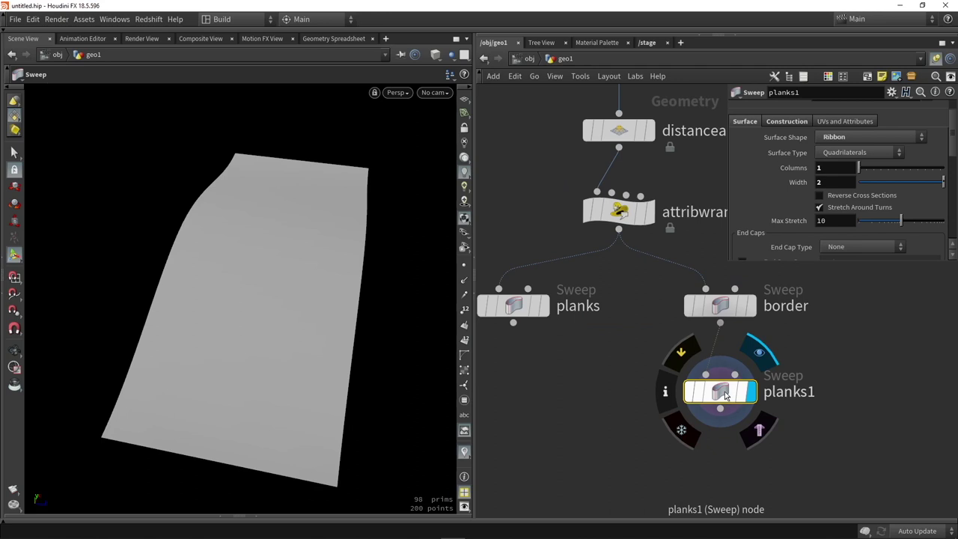
Rename the duplicated sweep borderthickness.
double_click(789, 391)
type("bor")
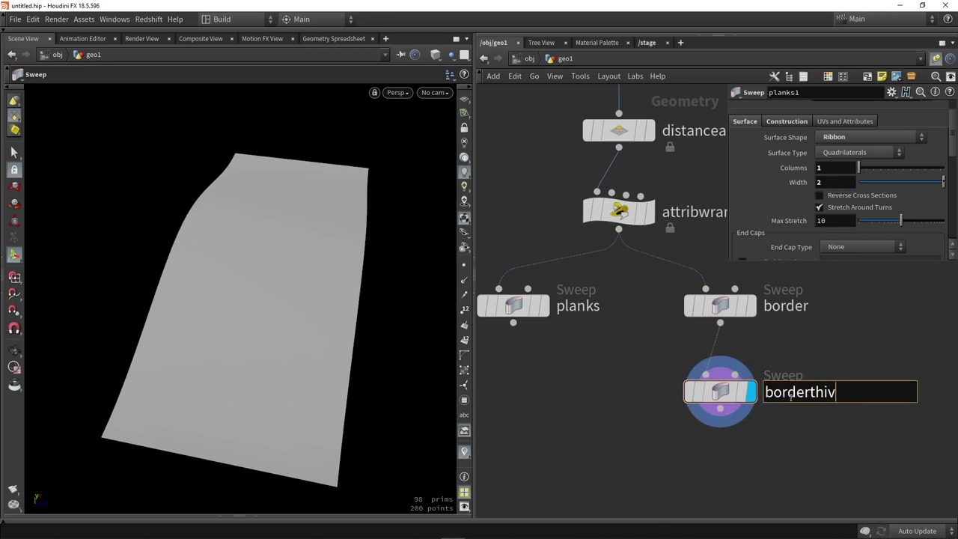
type("derthickness")
key("Return")
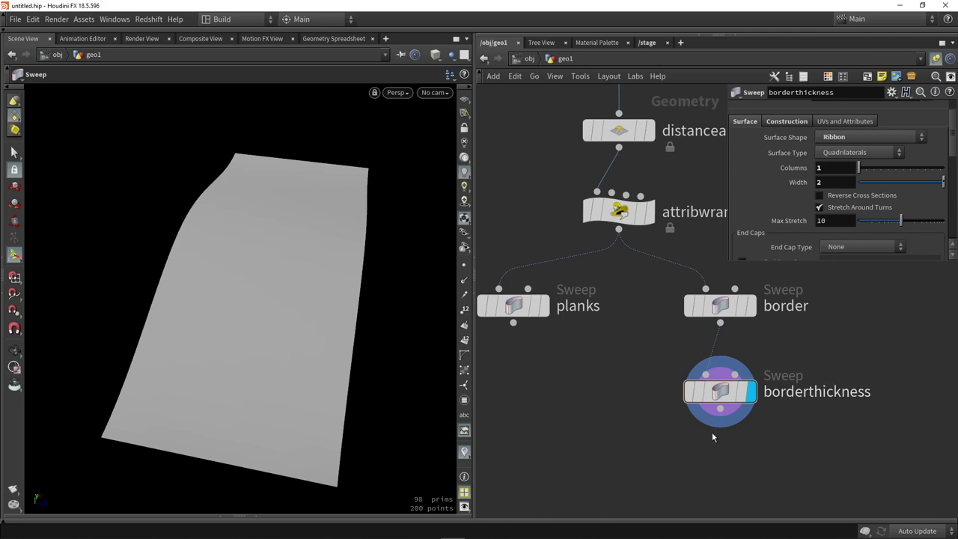
Reduce the borderthickness ribbon's width to 0.288 and check the two strips in wireframe and shaded display.
left_click_drag(929, 186, 883, 183)
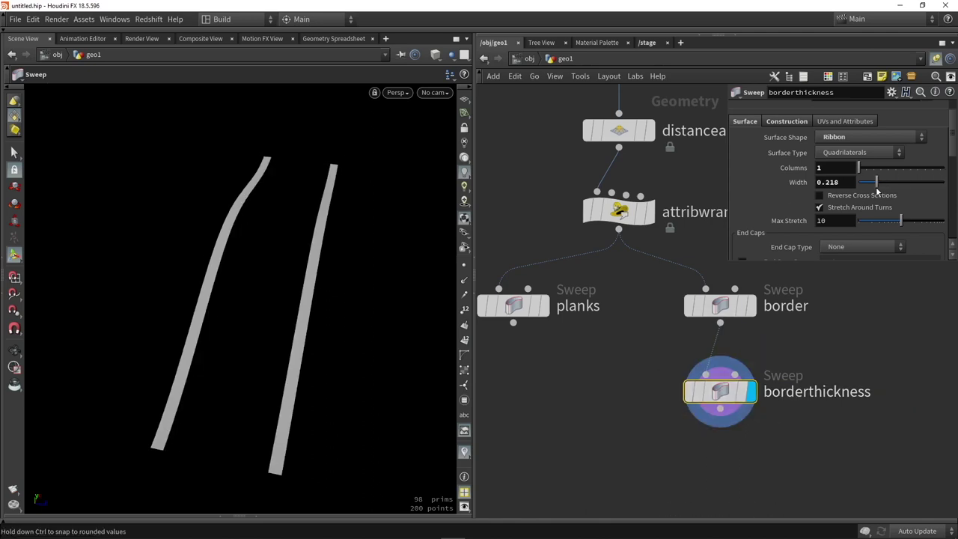
key("w")
key("w")
left_click_drag(355, 314, 306, 305, "alt")
Add a Point Split node directly below borderthickness, connect it to that sweep's output, and display it.
middle_click_drag(640, 419, 596, 321)
left_click(678, 384)
middle_click_drag(679, 382, 662, 392)
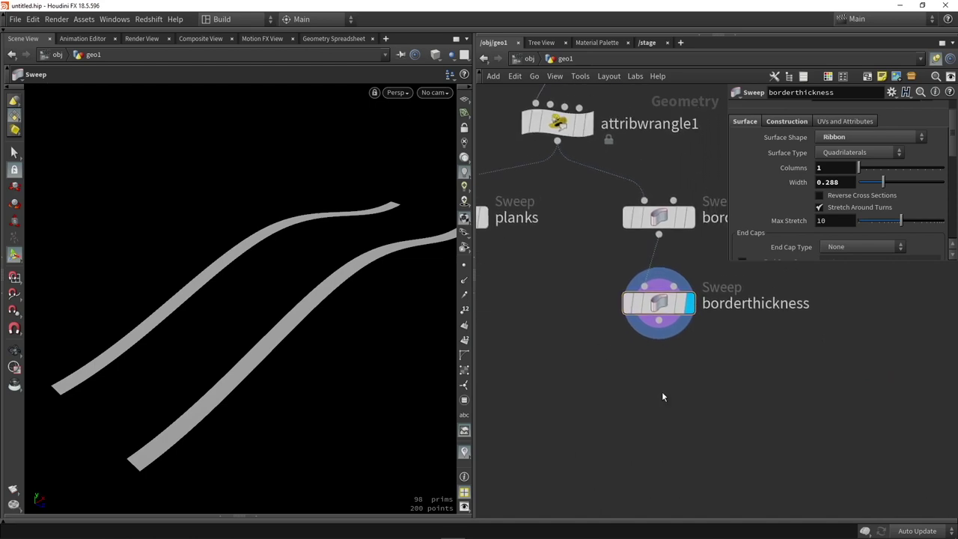
key("Tab")
type("splitp")
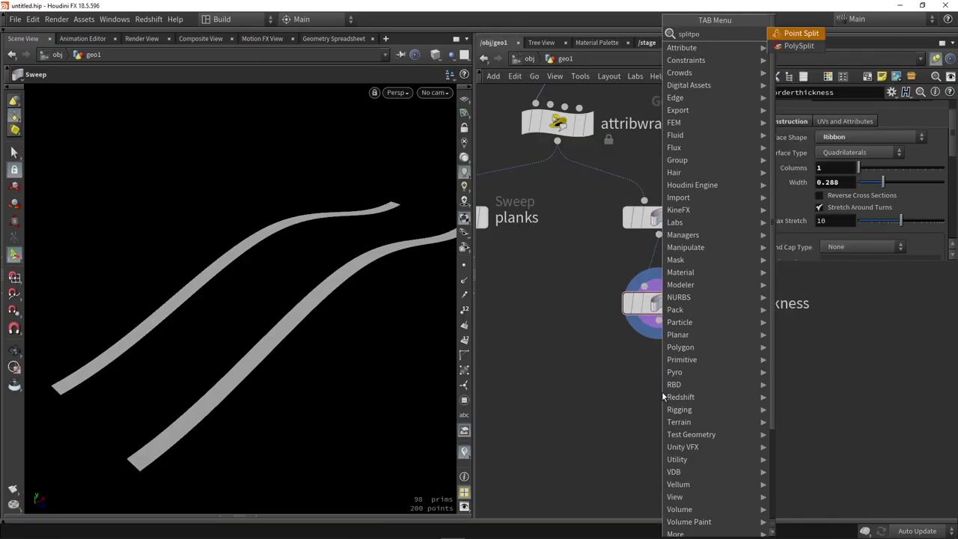
key("Return")
left_click(661, 391)
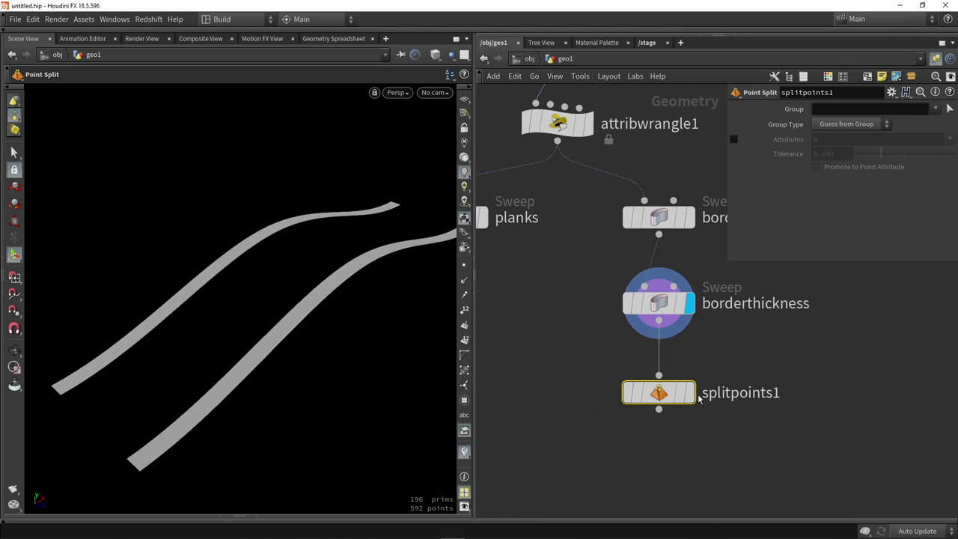
Add a PolyExtrude node below splitpoints1, connect it to the split geometry, and display it.
middle_click_drag(558, 385, 542, 307)
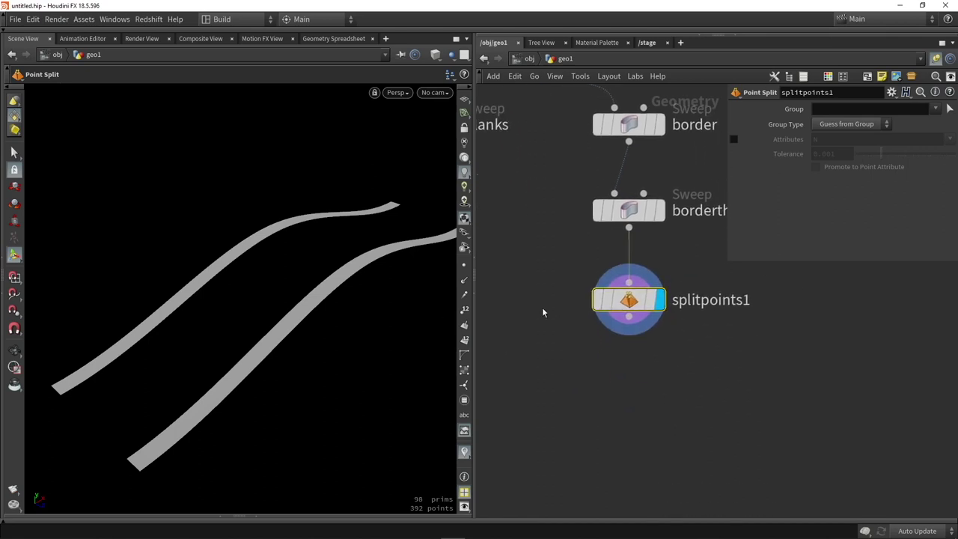
key("Tab")
type("extru")
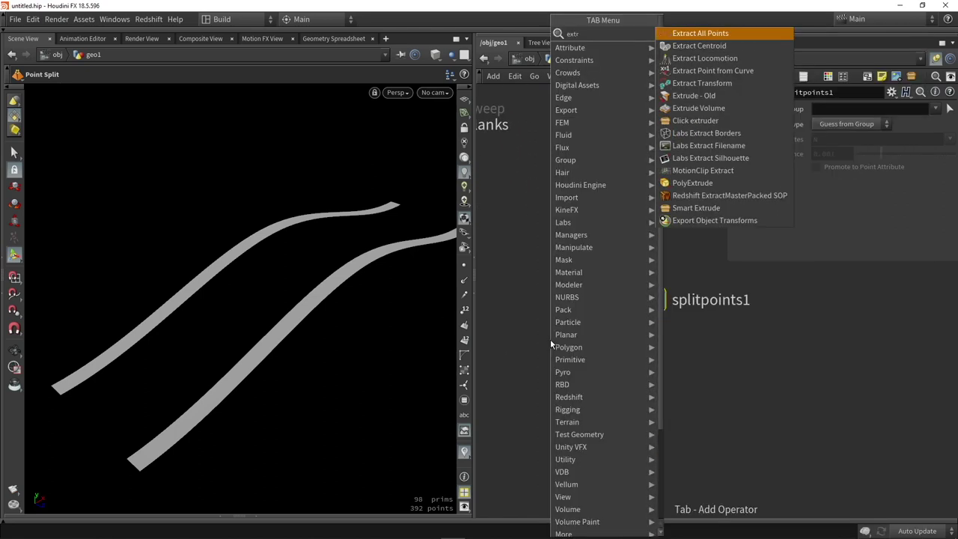
key("Down")
key("Down")
key("Down")
key("Down")
key("Up")
key("Return")
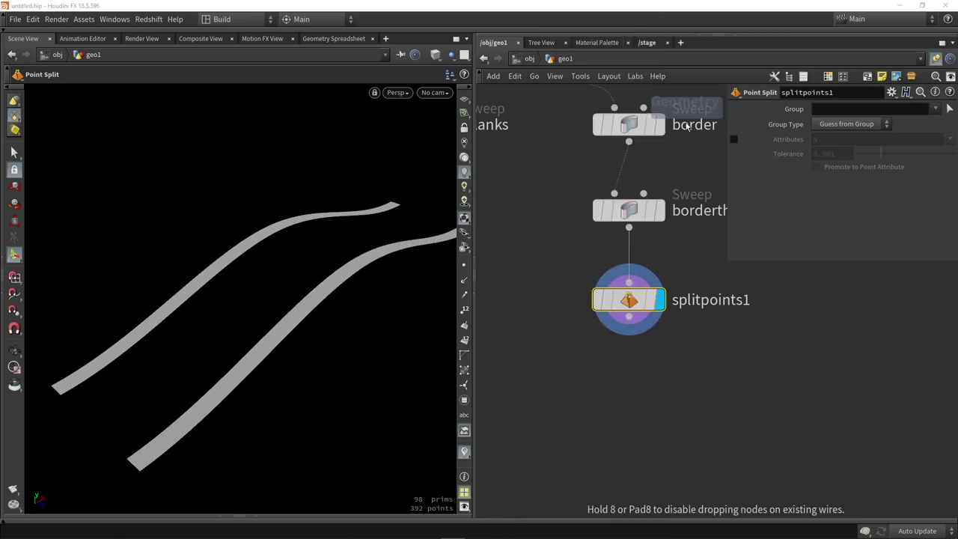
left_click(655, 364)
left_click_drag(634, 344, 637, 380)
left_click(694, 381)
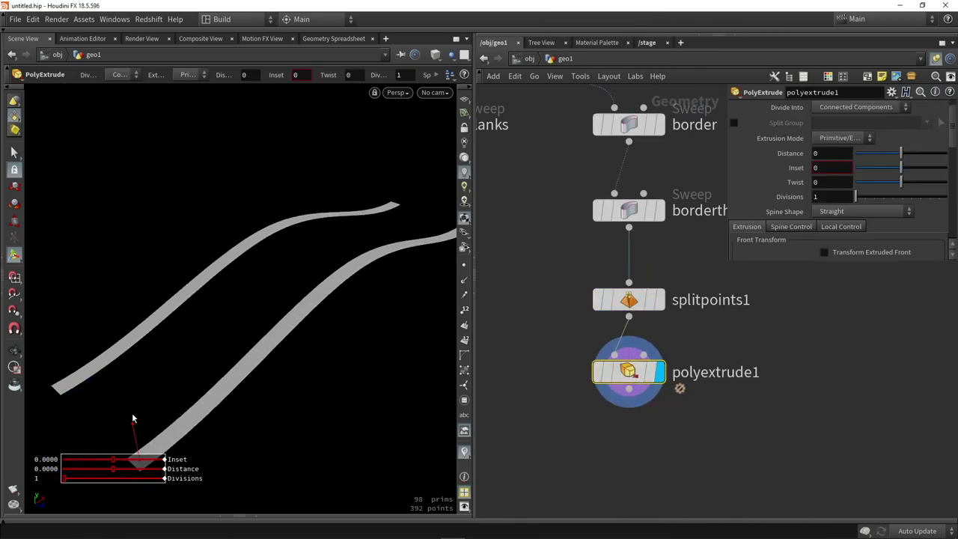
Extrude the border strips by a distance of 0.4827 and enable output of the back faces.
left_click_drag(131, 430, 313, 265)
scroll(828, 169, "down", 3)
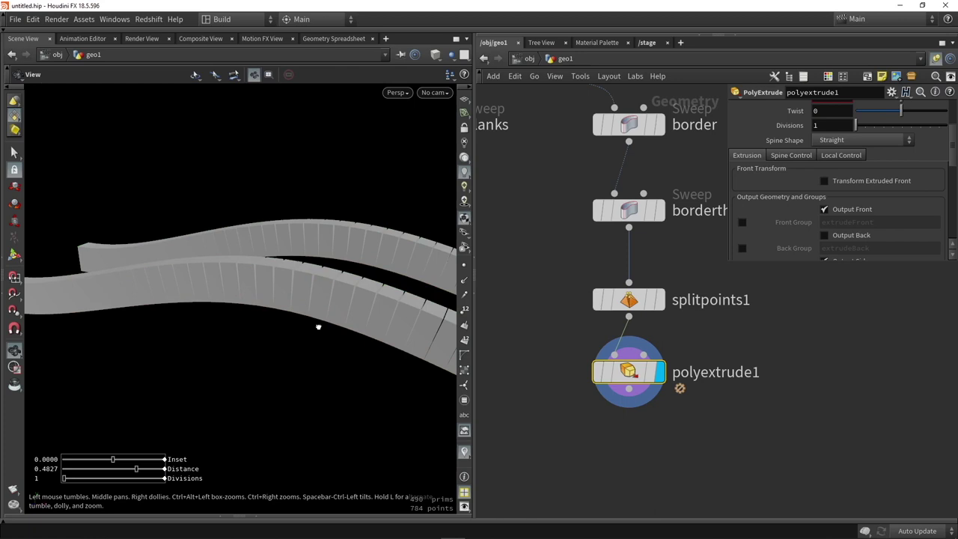
left_click_drag(316, 327, 315, 254)
key("Return")
left_click(846, 237)
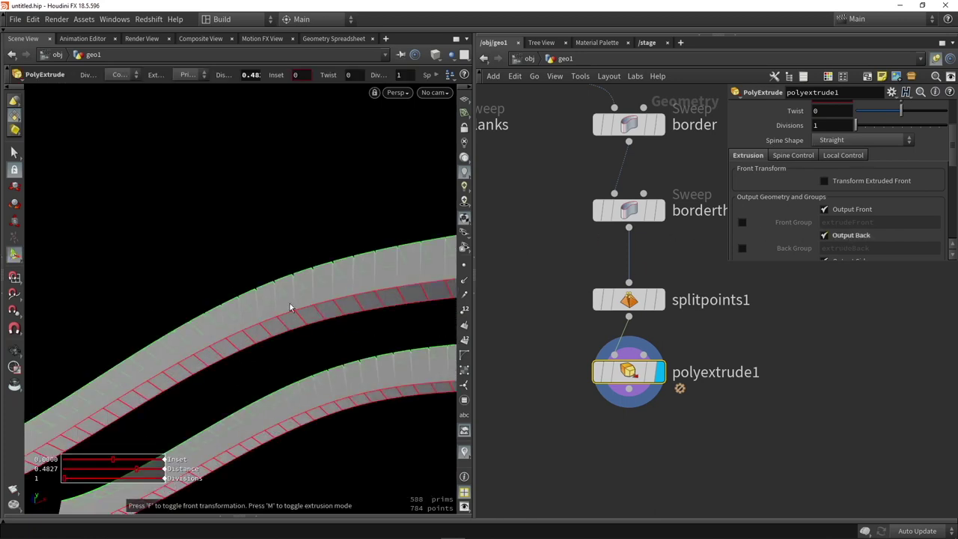
left_click_drag(288, 305, 253, 292)
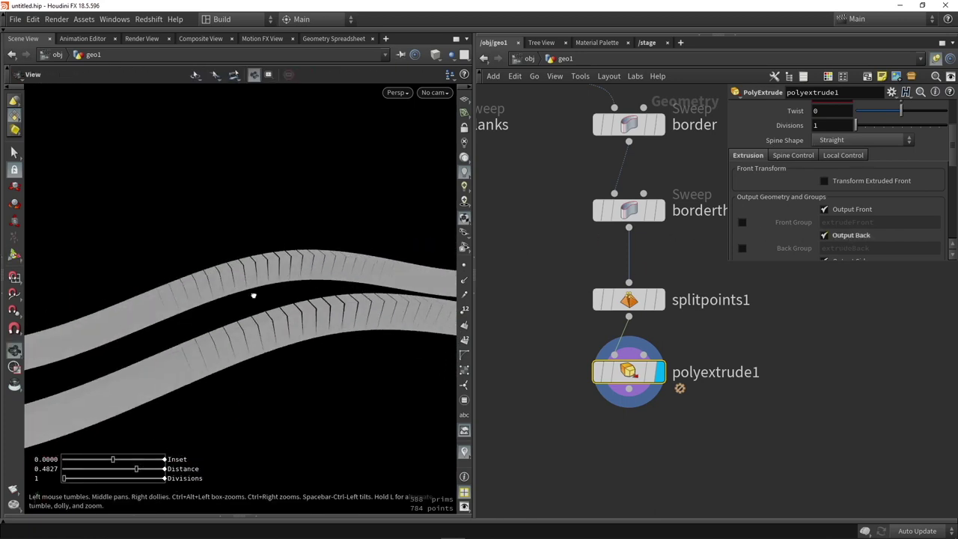
Add a PolyBevel node, connect it to polyextrude1's output, place it directly below, and display it.
key("Tab")
type("bev")
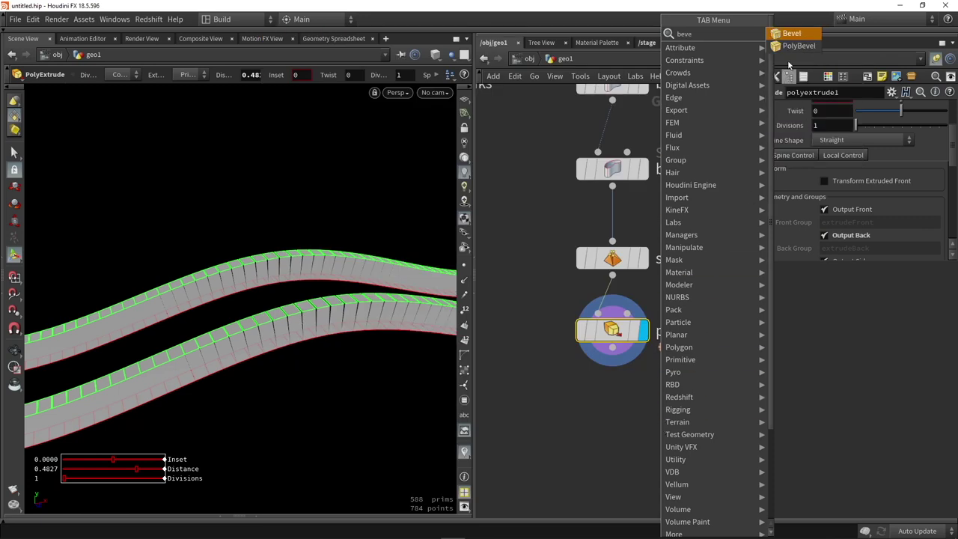
left_click(794, 47)
left_click(587, 434)
left_click(612, 348)
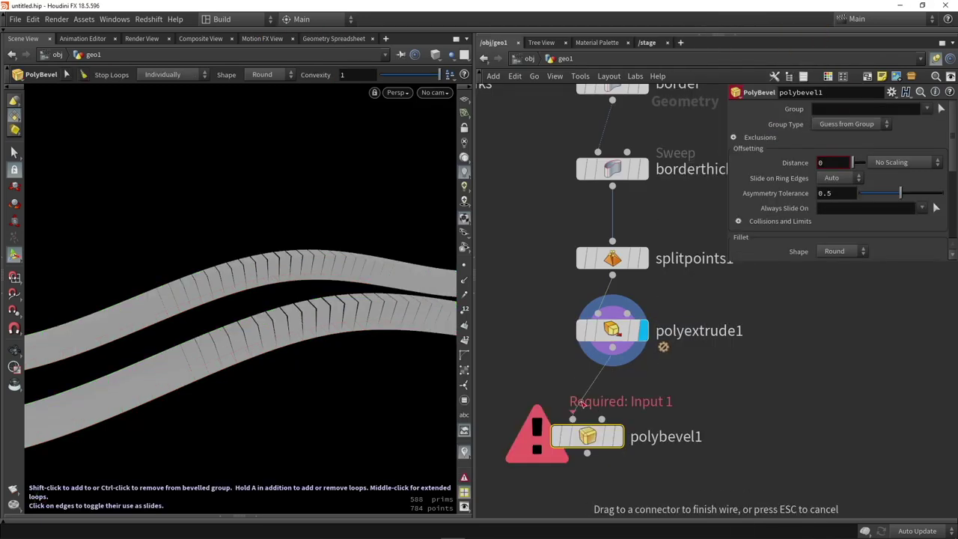
left_click(573, 419)
left_click_drag(591, 438, 616, 393)
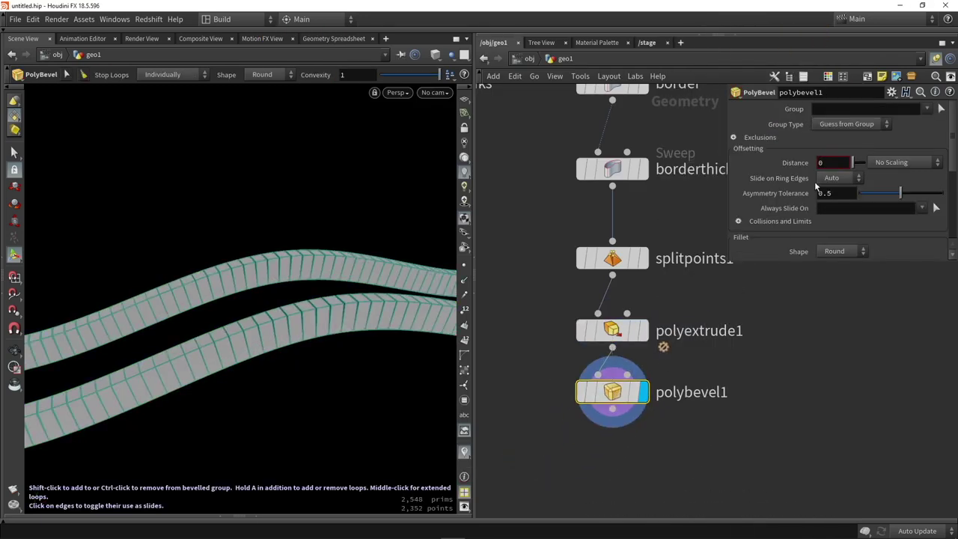
Enlarge the parameter area and set the PolyBevel distance to 0.031.
left_click_drag(727, 260, 666, 269)
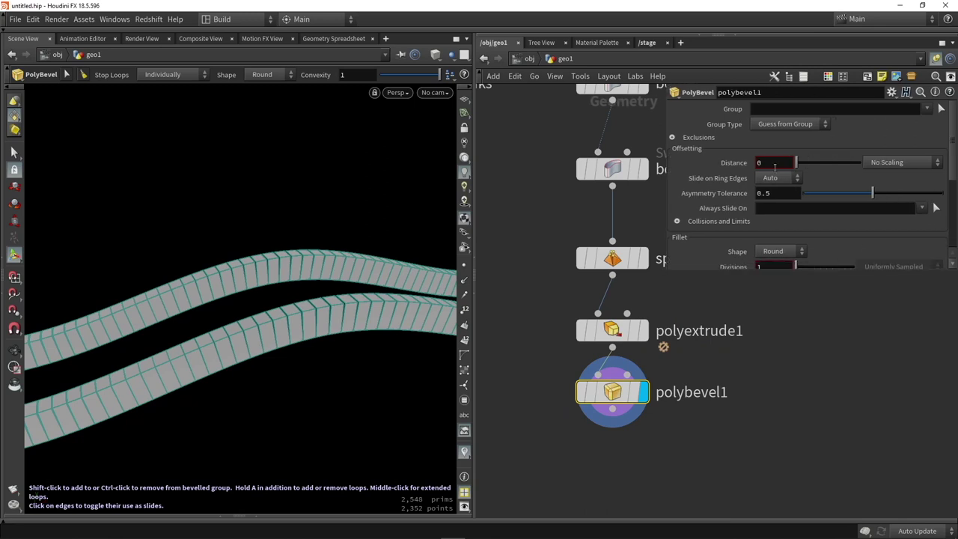
left_click_drag(796, 168, 799, 170)
key("Escape")
left_click_drag(307, 342, 323, 314)
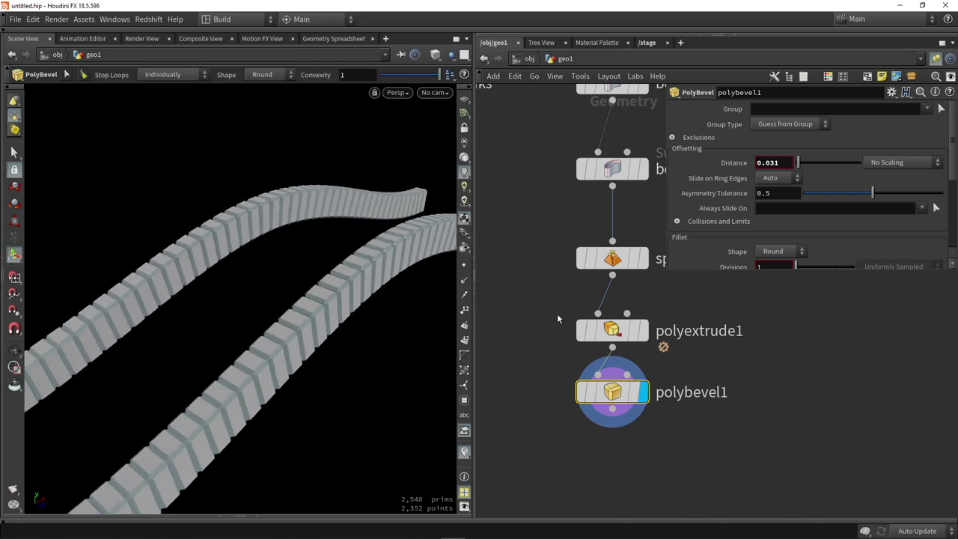
Make room below the border sweep and insert a Resample node between border and borderthickness.
scroll(556, 314, "down", 3)
left_click_drag(662, 444, 590, 272)
key("l")
key("Tab")
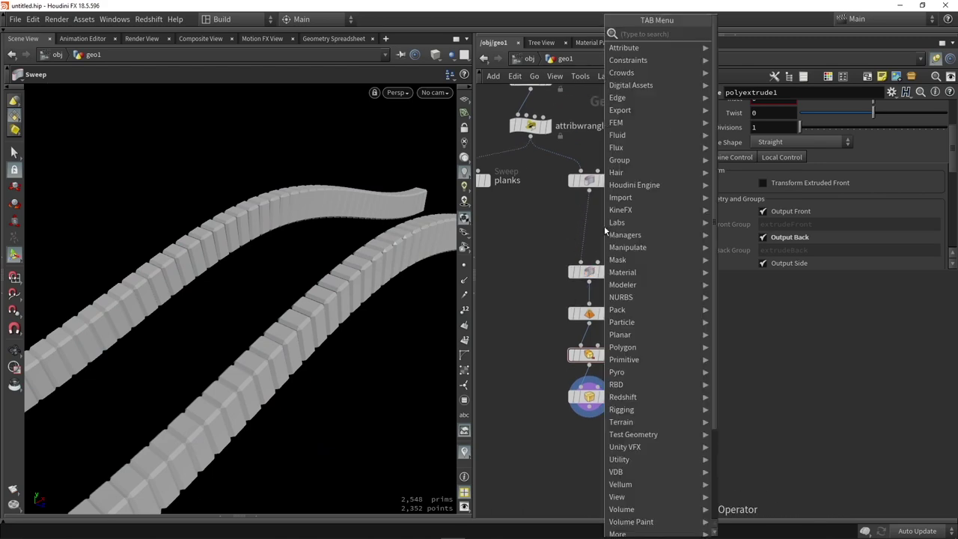
type("res")
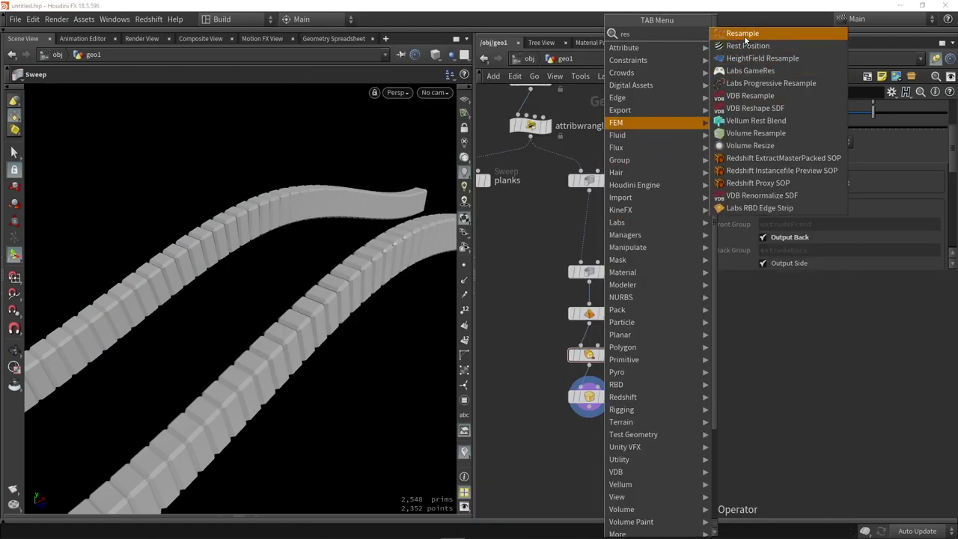
left_click(743, 36)
left_click(592, 228)
scroll(591, 227, "up", 3)
mouse_move(591, 227)
left_mouse_down()
mouse_move(577, 227)
mouse_move(592, 227)
left_mouse_up()
Set the resample's maximum segment length to 0.94 to form longer border blocks.
left_click_drag(351, 296, 351, 277)
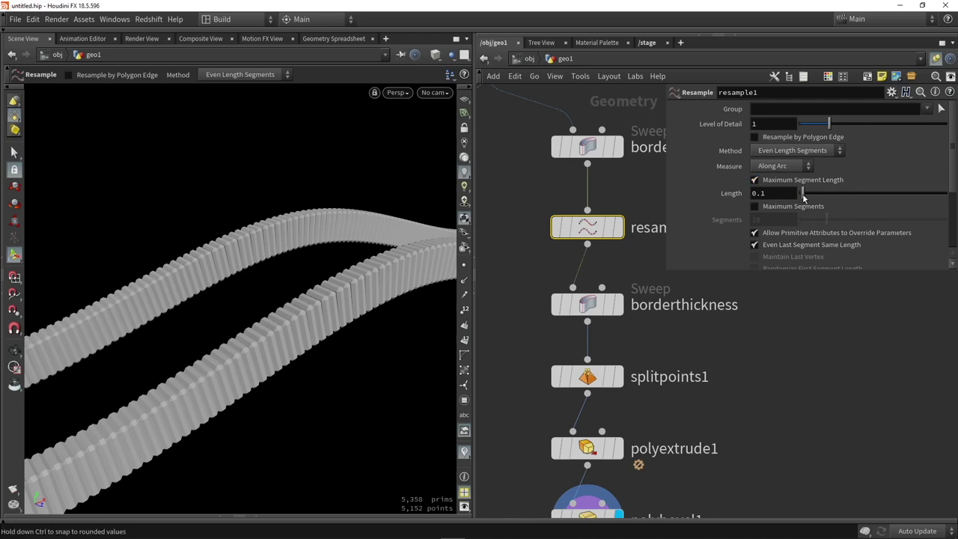
left_click_drag(803, 196, 827, 193)
key("Escape")
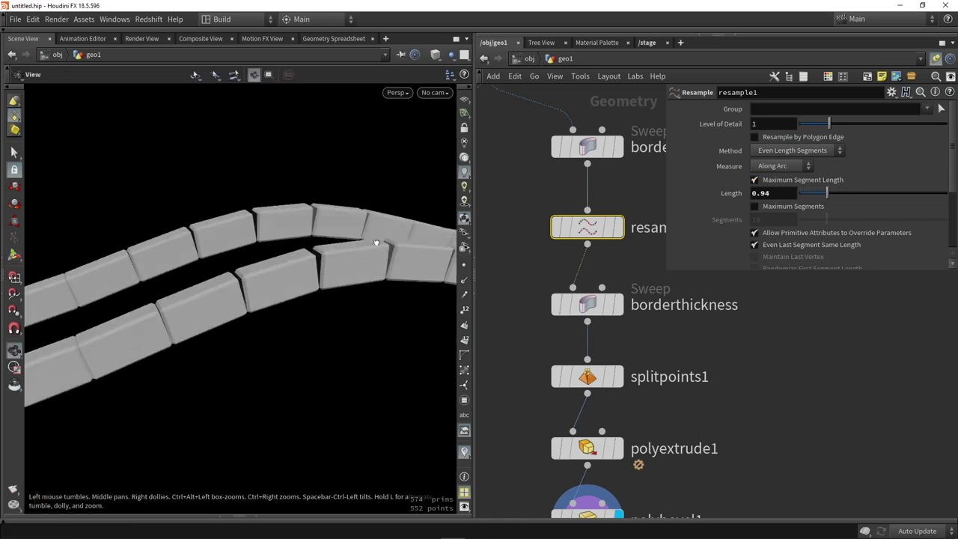
left_click_drag(377, 242, 337, 293)
key("Return")
Add a Merge node below the planks and border branches.
scroll(842, 377, "down", 4)
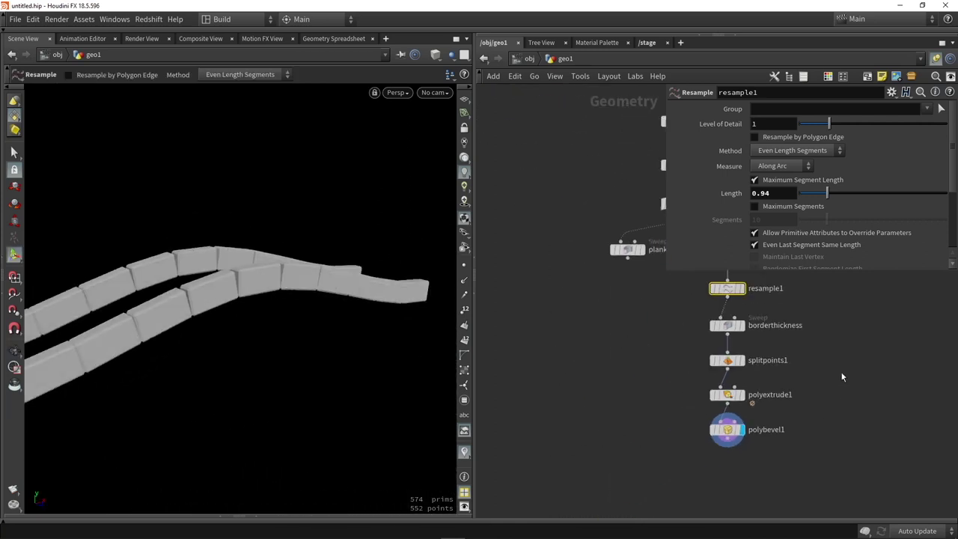
middle_click_drag(651, 347, 553, 321)
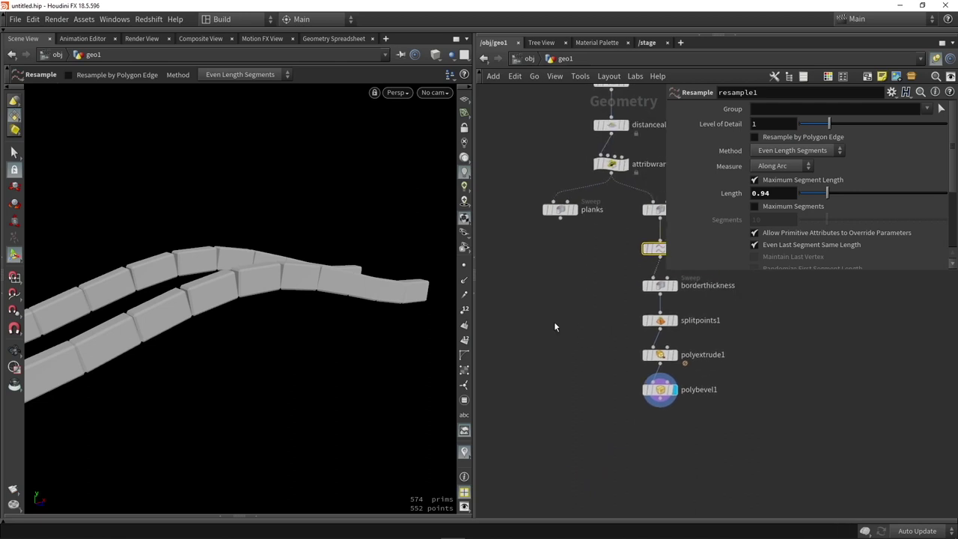
key("Tab")
type("mer")
key("Return")
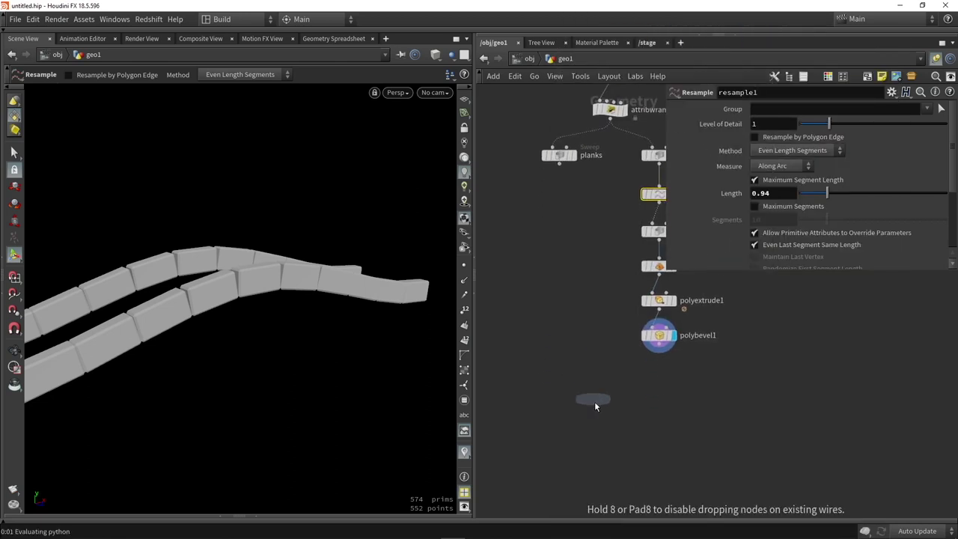
left_click(609, 434)
Connect the planks sweep and polybevel1 to the merge and display the combined walkway.
left_click_drag(566, 168, 609, 426)
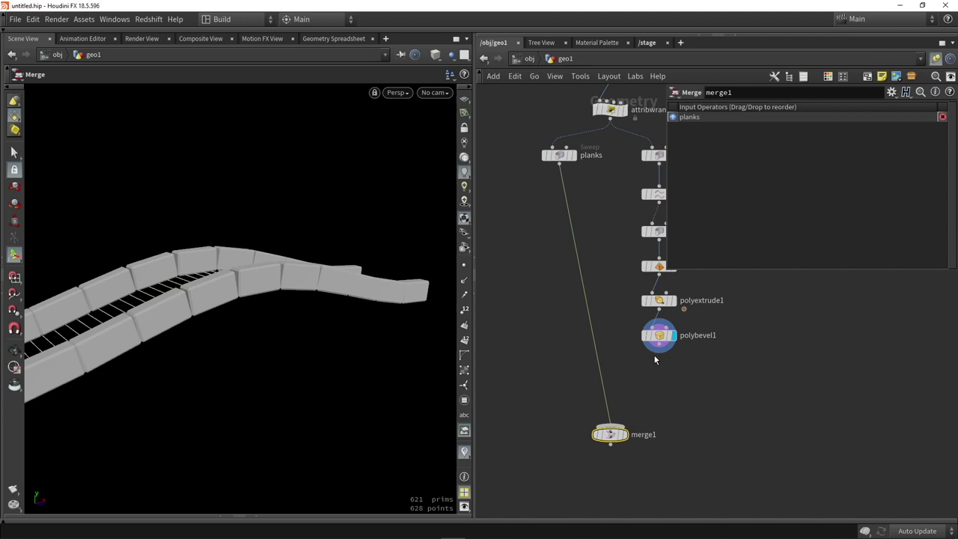
left_click_drag(658, 349, 626, 434)
left_click(628, 416)
key("Escape")
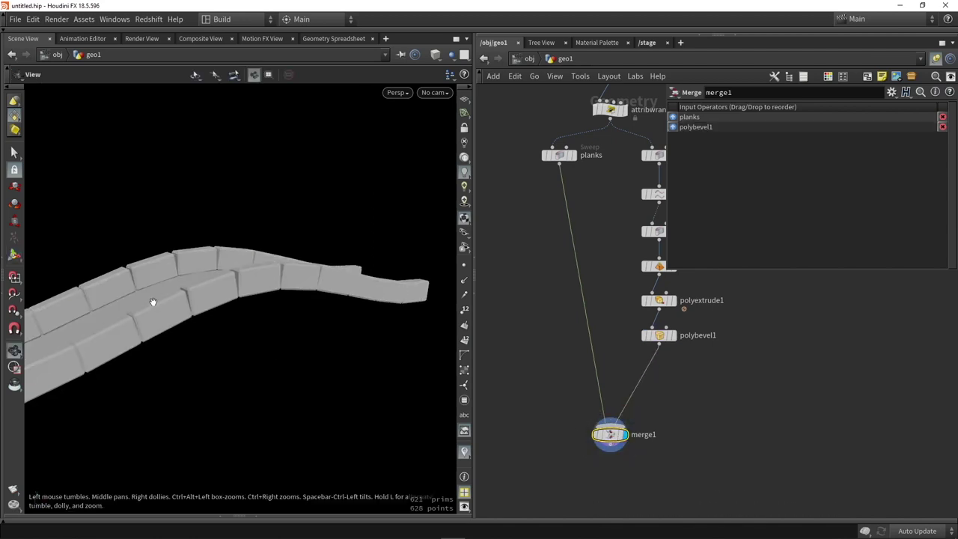
left_click_drag(154, 301, 494, 362)
Insert a Transform node on the wire between polybevel1 and the merge.
key("Tab")
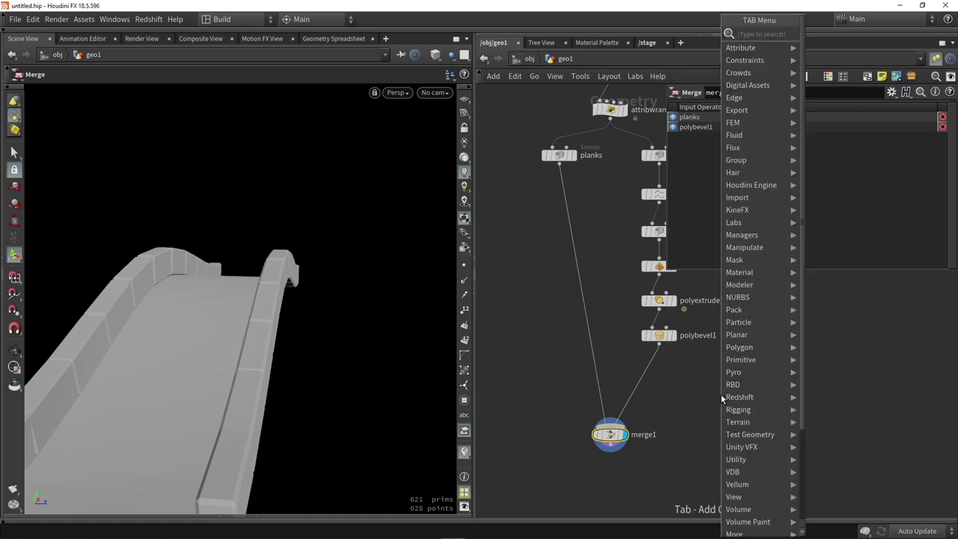
type("tra")
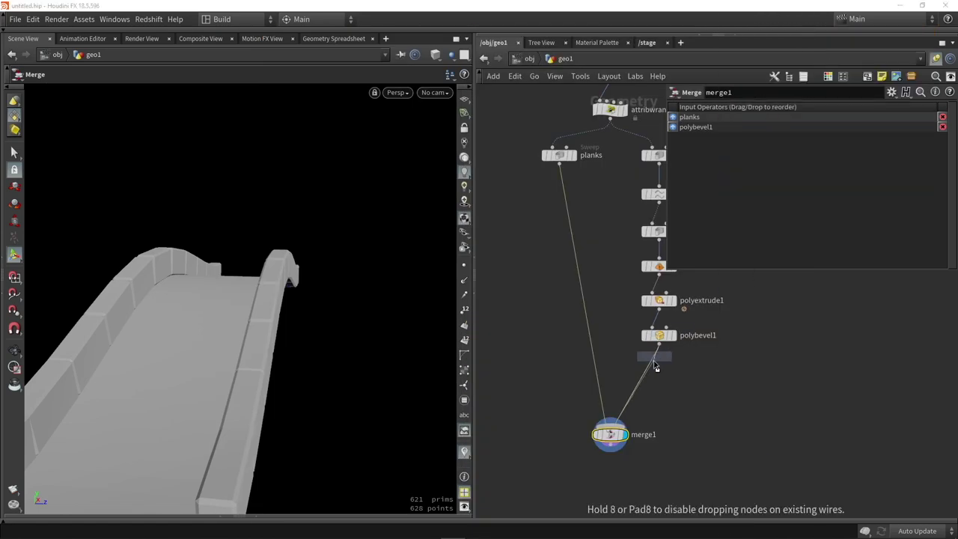
left_click(652, 373)
scroll(653, 373, "up", 3)
left_click_drag(652, 373, 668, 369)
Lower the border blocks to a Y translation of about -0.184.
left_click_drag(291, 394, 193, 278, "alt")
left_click_drag(141, 311, 141, 333)
left_click_drag(198, 221, 182, 245, "alt")
Display the planks sweep on its own and check its divisions in wireframe before returning to shaded display.
left_click(572, 216)
middle_click_drag(550, 164, 585, 320)
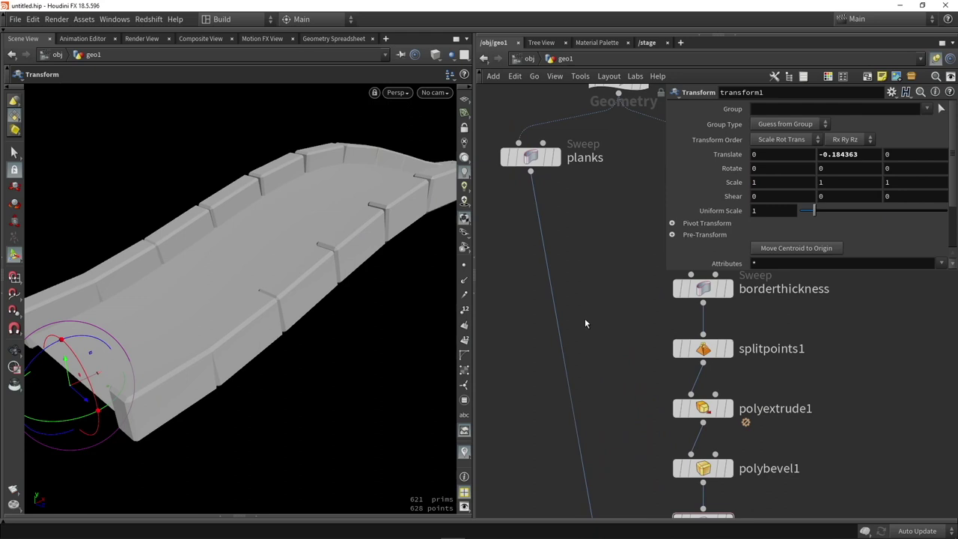
left_click(557, 159)
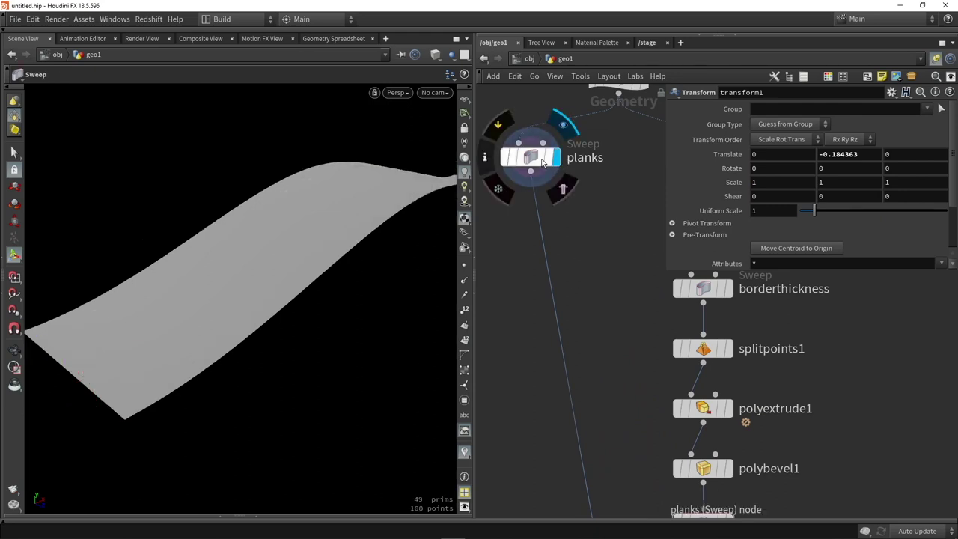
key("w")
key("w")
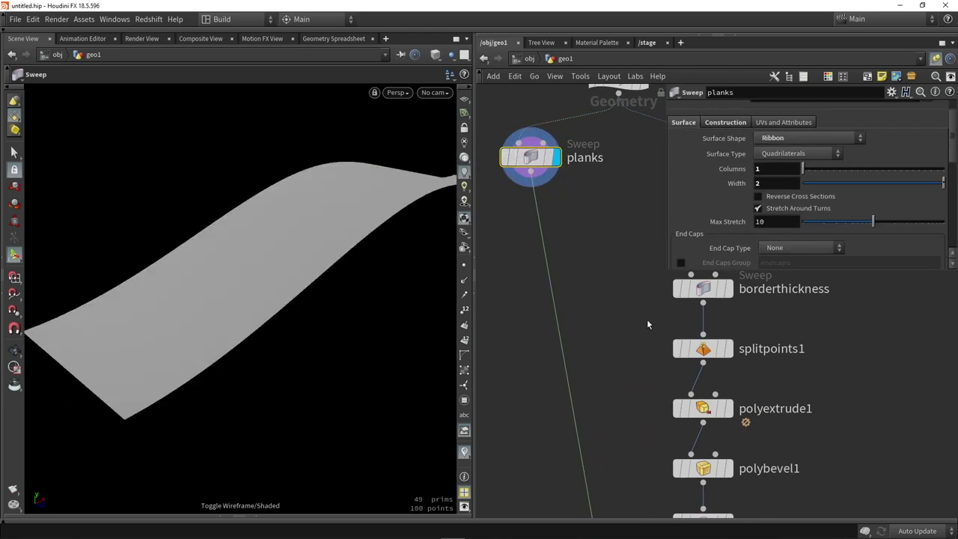
Duplicate splitpoints1, polyextrude1 and polybevel1 as a chain fed by the planks sweep, and display its polybevel2 output.
scroll(647, 324, "down", 2)
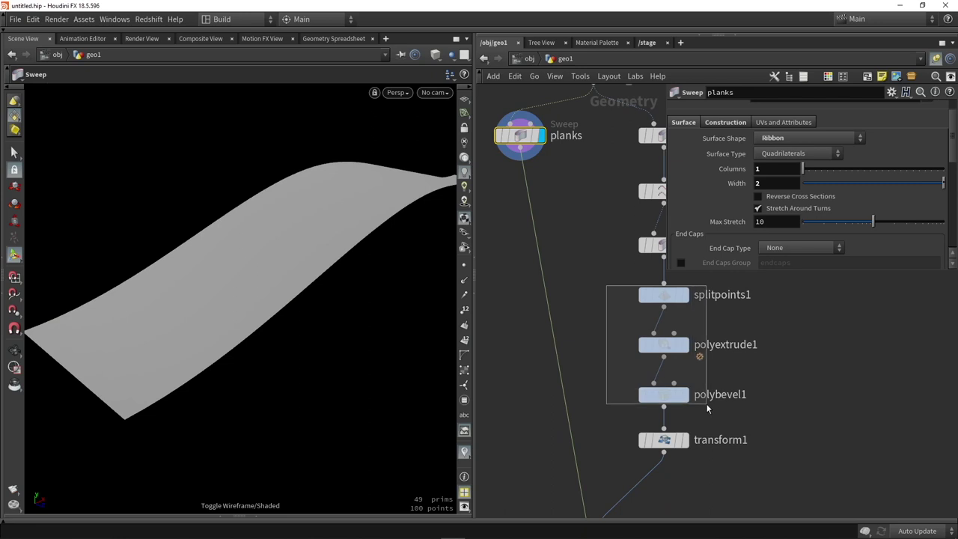
left_click_drag(707, 408, 707, 406)
scroll(684, 393, "down", 2)
left_click_drag(670, 323, 539, 293)
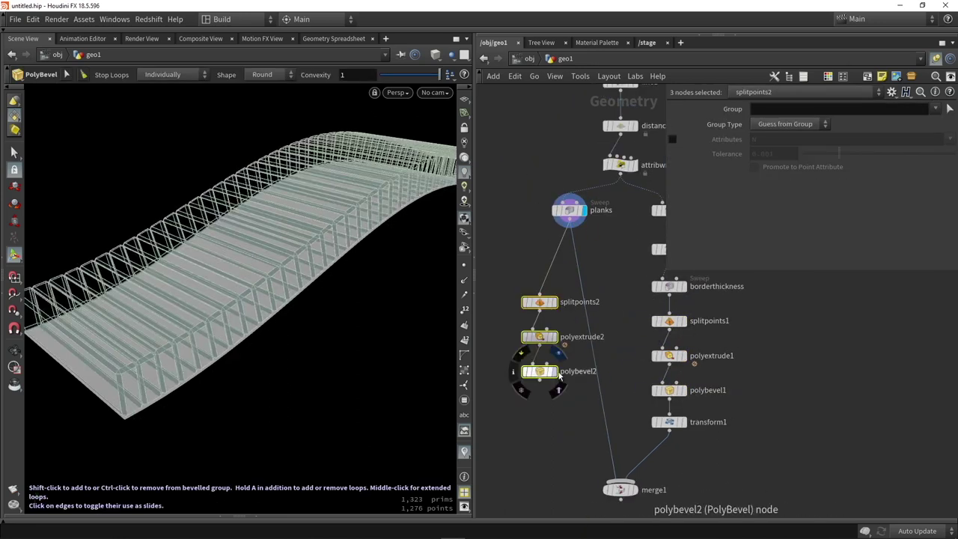
left_click(554, 372)
left_click(538, 373)
left_click_drag(288, 296, 342, 273, "alt")
Thin the planks by reducing the polyextrude2 distance to about 0.132.
left_click(540, 338)
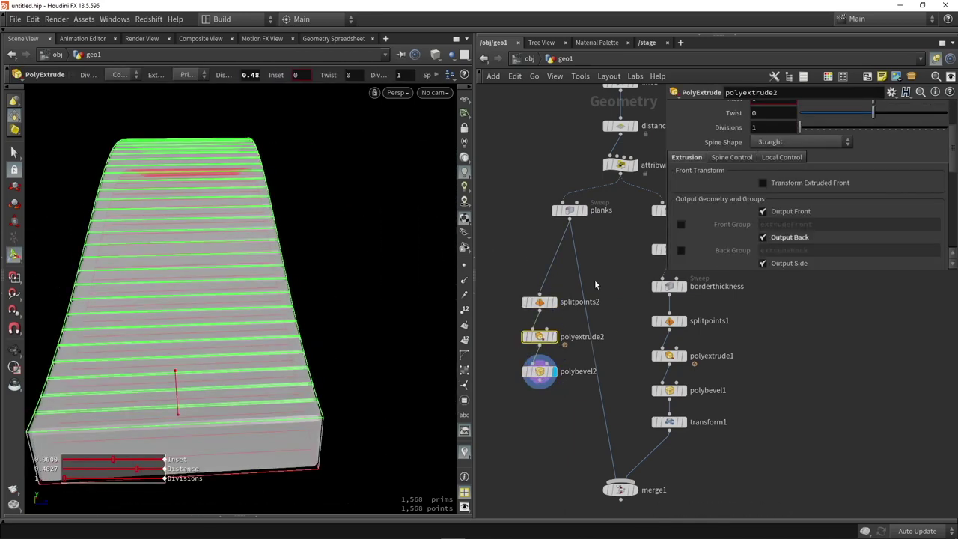
key("Escape")
left_click_drag(324, 218, 310, 203)
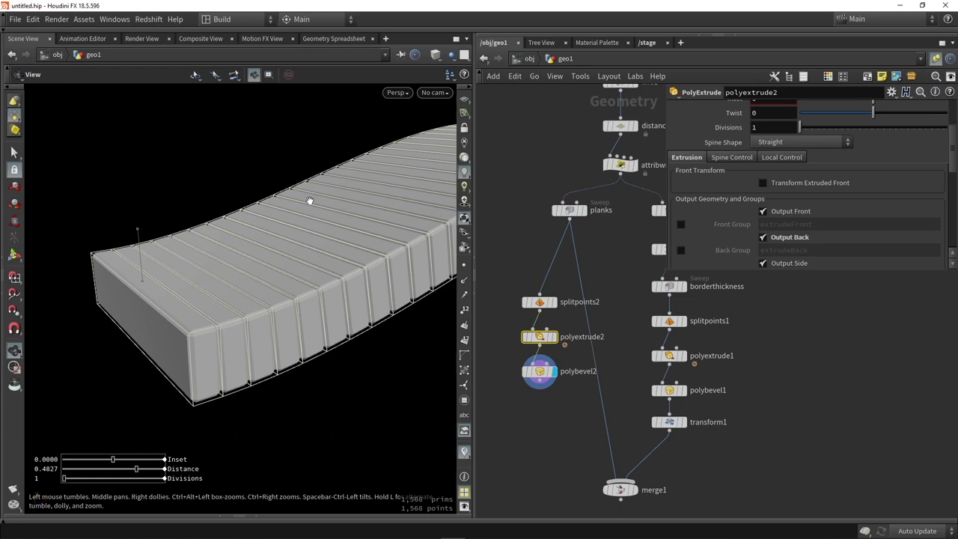
key("Return")
left_click_drag(137, 238, 143, 287)
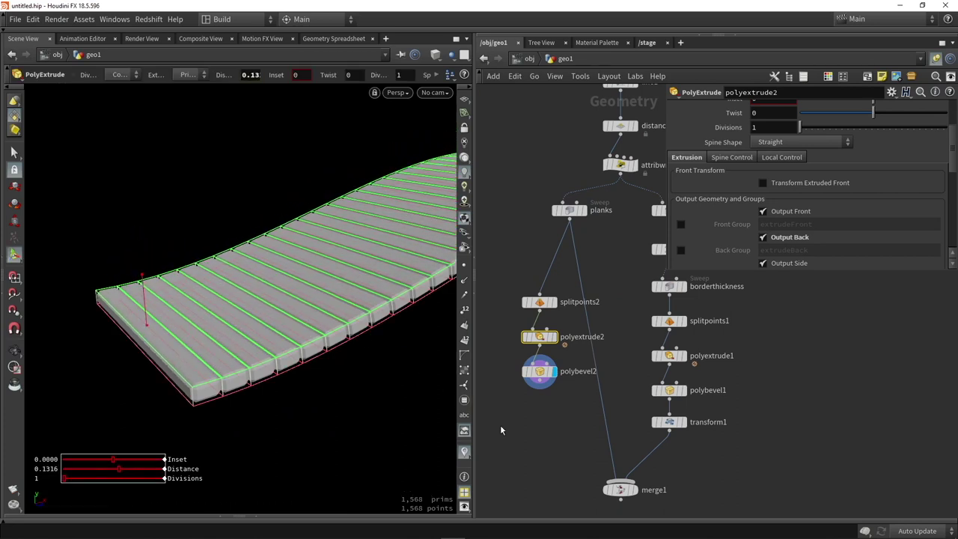
left_click(561, 453)
mouse_move(327, 309)
left_mouse_down("alt")
mouse_move(395, 277)
mouse_move(323, 282)
mouse_move(329, 299)
left_mouse_up("alt")
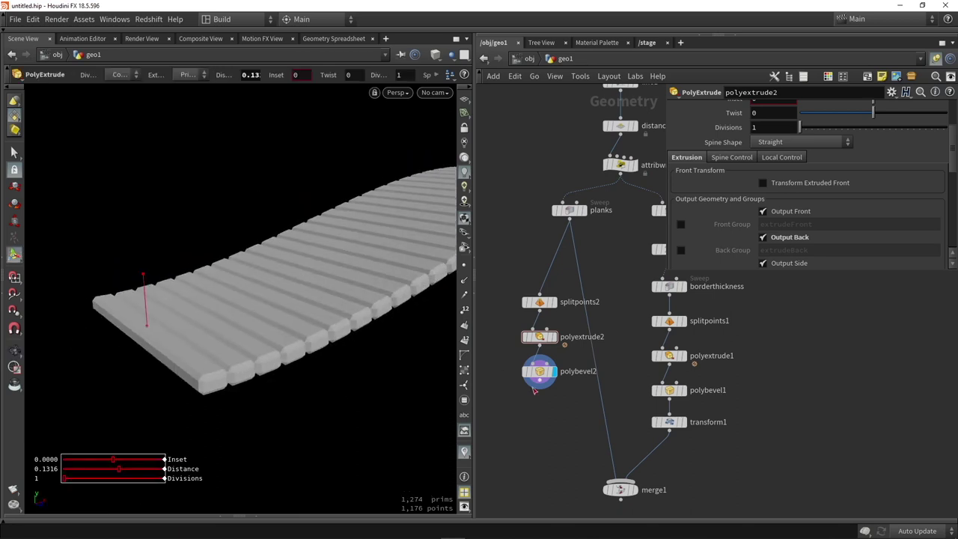
Insert the splitpoints2, polyextrude2 and polybevel2 chain on the wire between planks and merge1, and display merge1.
left_click_drag(595, 385, 501, 262)
left_click_drag(541, 302, 570, 291)
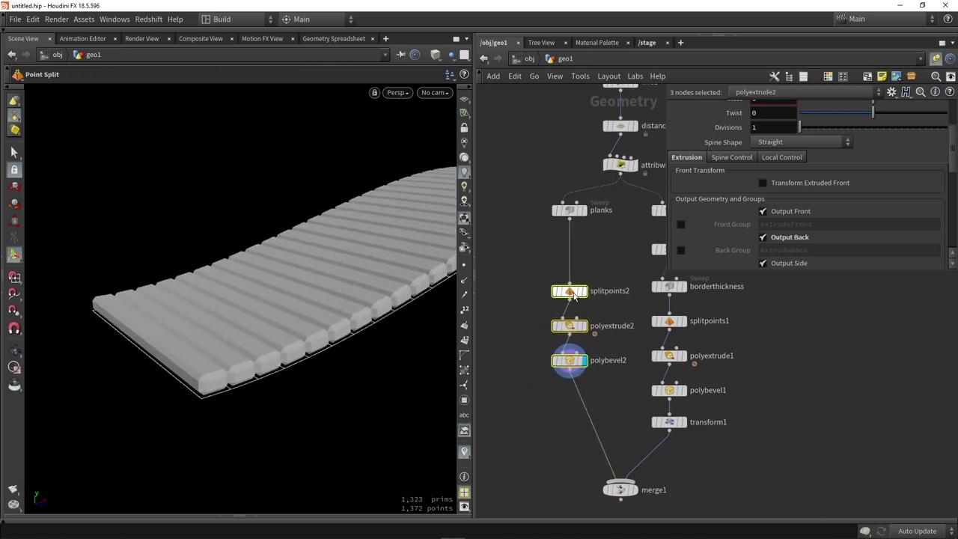
middle_click_drag(608, 279, 599, 224)
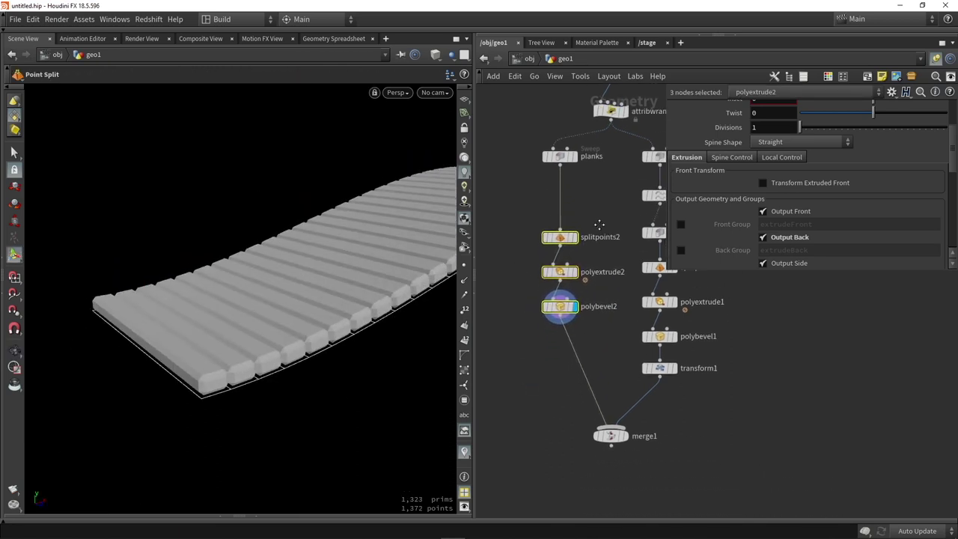
left_click(626, 437)
left_click(614, 435)
left_click_drag(299, 308, 419, 269, "alt")
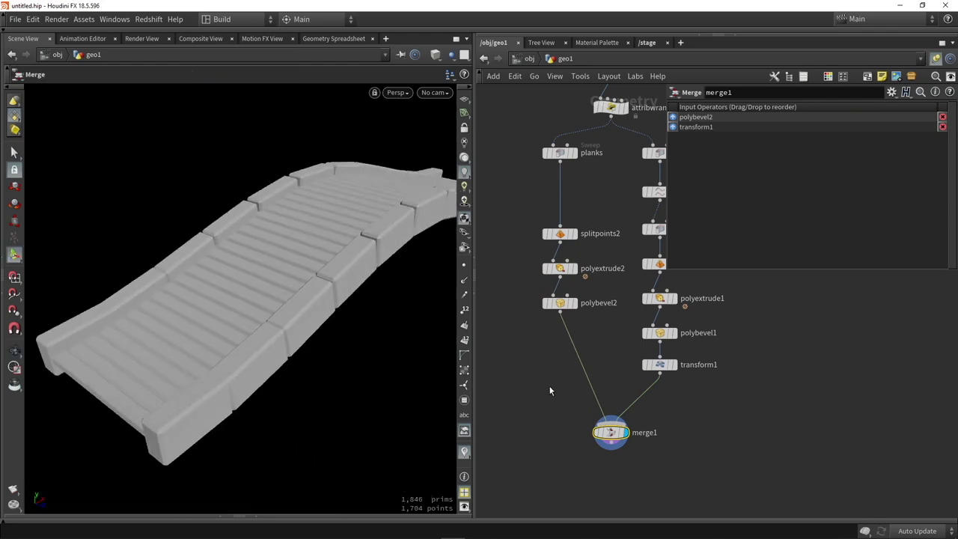
Add a Labs Color Gradient node fed by polybevel2, with merge1 moved down to make room, and display it.
left_click_drag(590, 427, 590, 455)
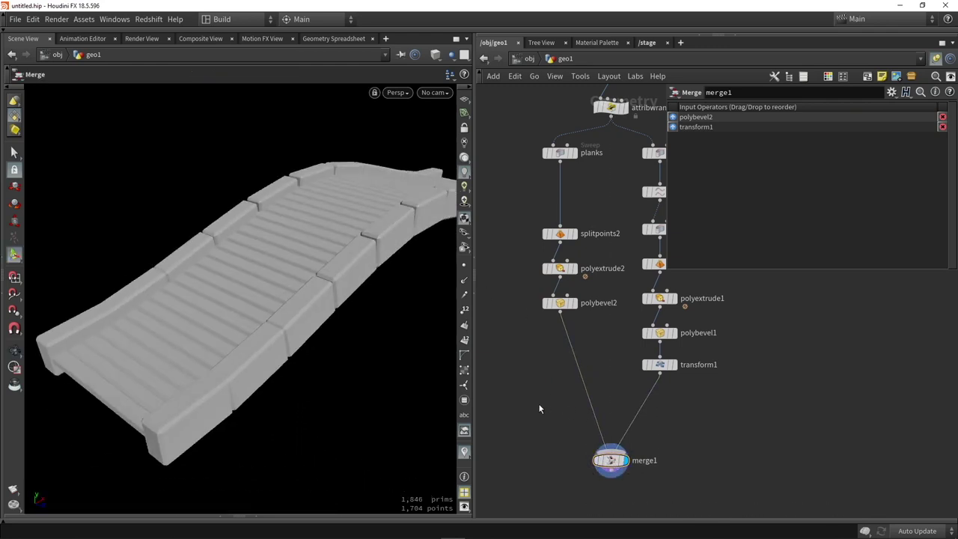
key("Tab")
type("grad")
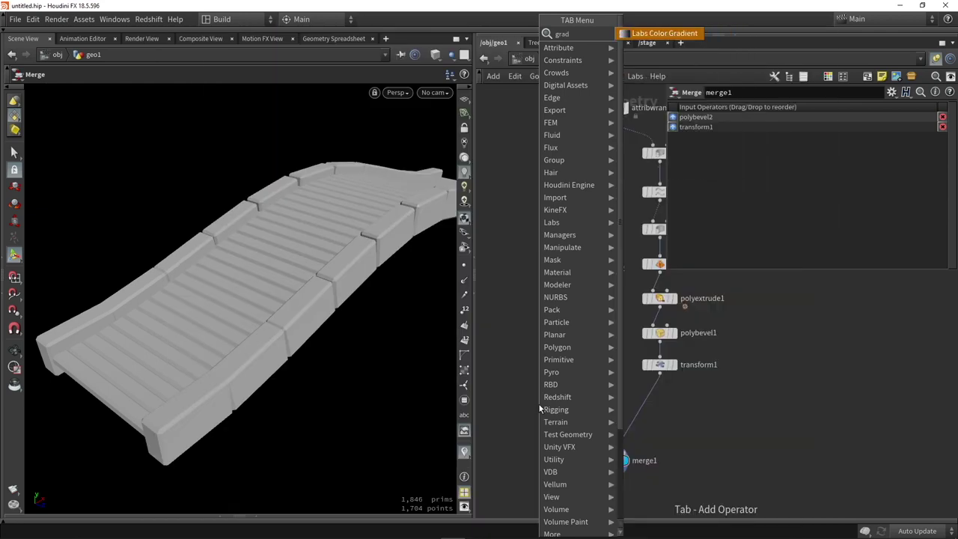
key("Return")
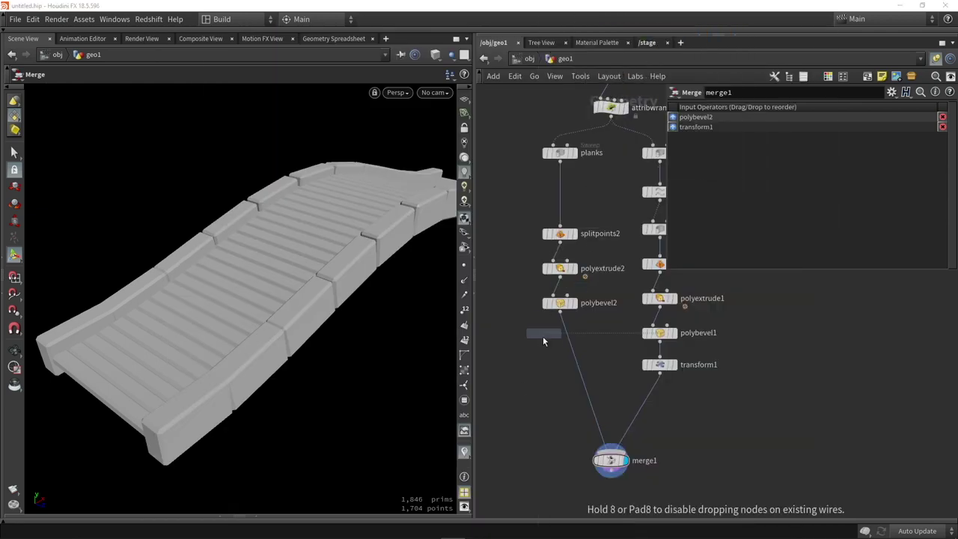
left_click(545, 372)
left_click(115, 19)
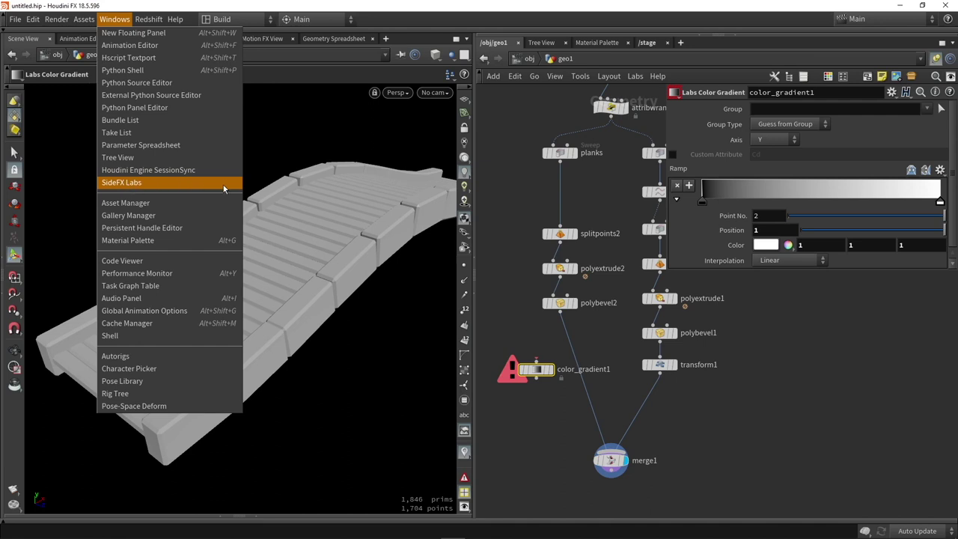
left_click(515, 316)
left_click_drag(560, 312, 536, 359)
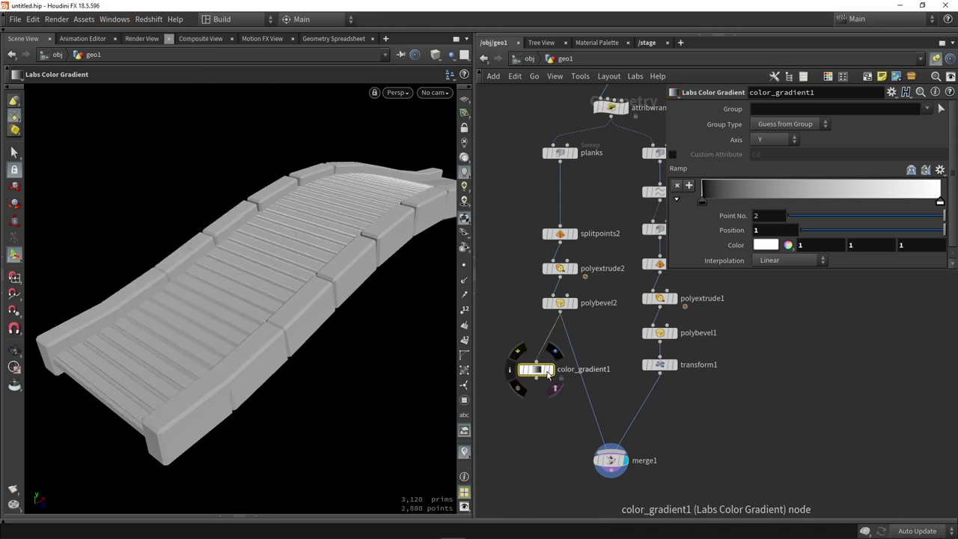
scroll(548, 369, "up", 3)
left_click(557, 369)
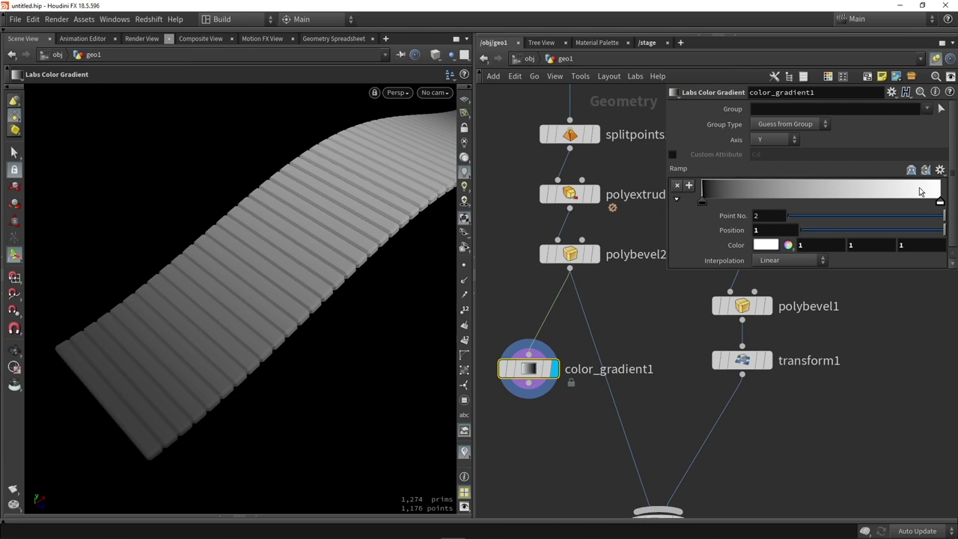
Set the end color of the planks' gradient ramp to reddish brown, with saturation about 0.869 and value about 0.326.
left_click(764, 245)
left_click_drag(664, 179, 668, 177)
left_click_drag(857, 279, 930, 265)
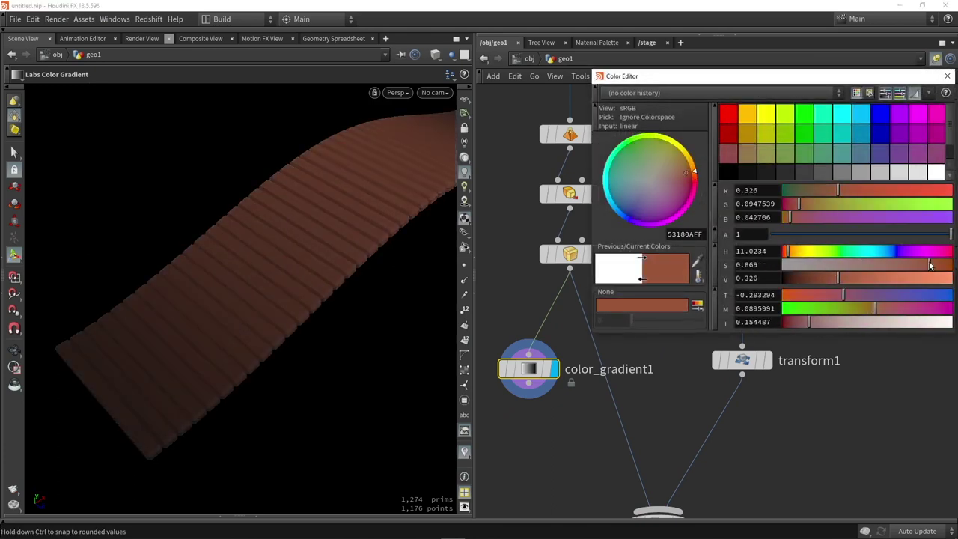
left_click(944, 77)
Set the start color of the planks' gradient ramp to dark red, about 0.086, 0.008, 0.008.
double_click(703, 202)
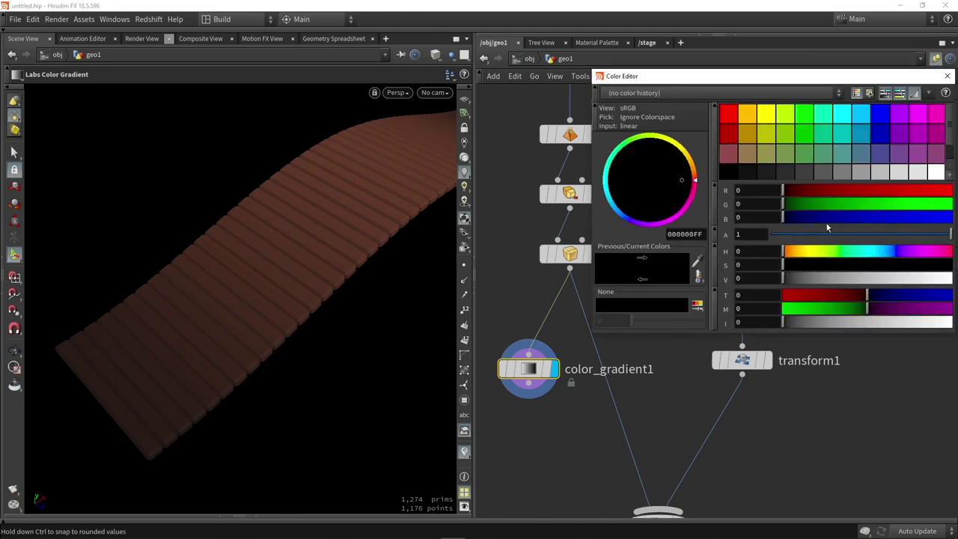
left_click_drag(812, 278, 928, 267)
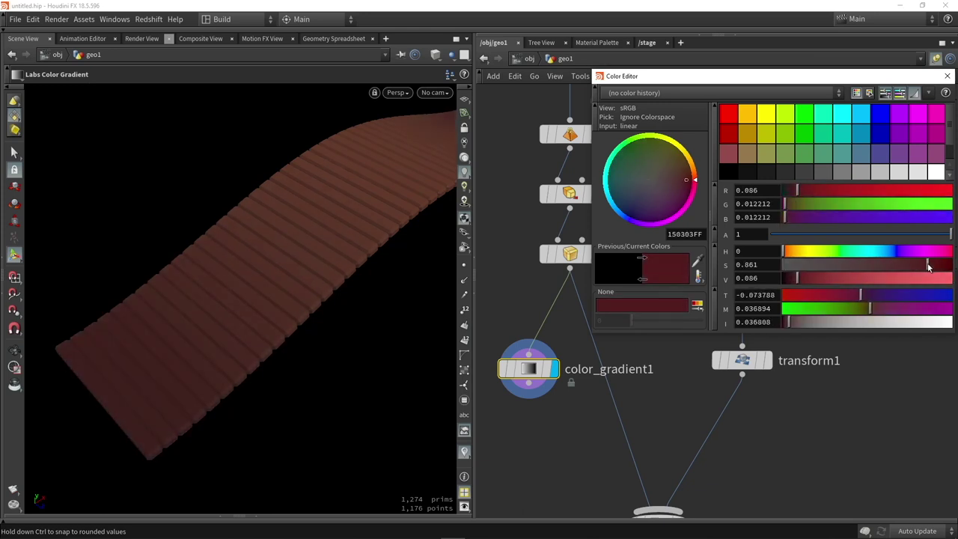
left_click(944, 77)
Insert color_gradient1 on the wire between polybevel2 and merge1.
left_click_drag(321, 216, 299, 247)
middle_click_drag(619, 422, 540, 378)
left_click_drag(509, 341, 549, 387)
Insert a second Labs Color Gradient node between transform1 and merge1, and display it.
key("Tab")
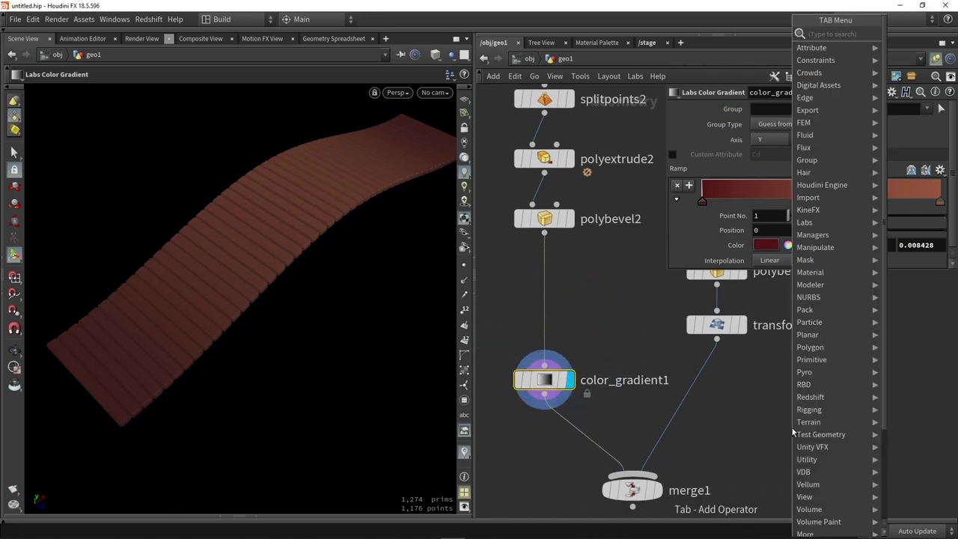
type("group")
key("Return")
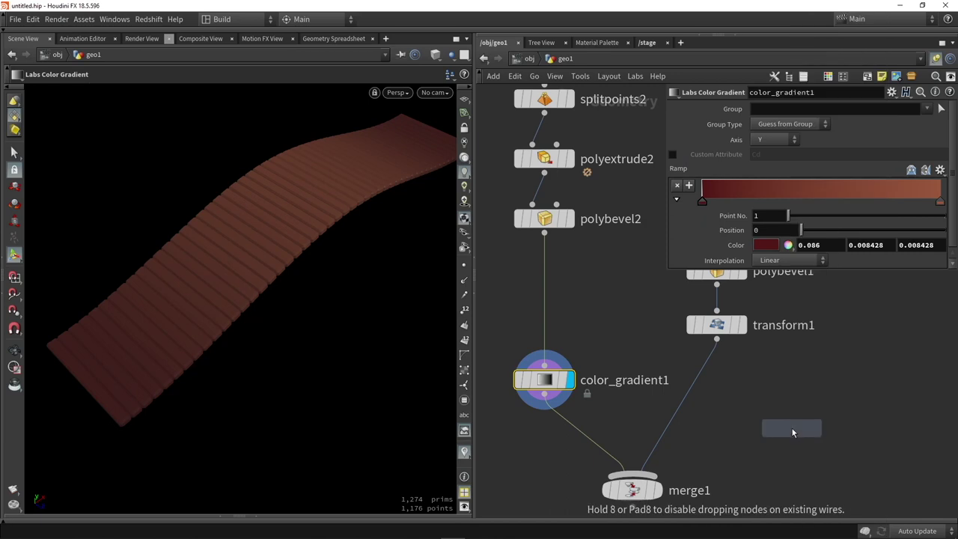
left_click(791, 428)
left_click_drag(792, 427, 719, 401)
left_click(741, 392)
Set the border blocks' gradient ramp to a 0.5 gray end color and a 0.05 gray start color.
left_click_drag(323, 305, 341, 270, "alt")
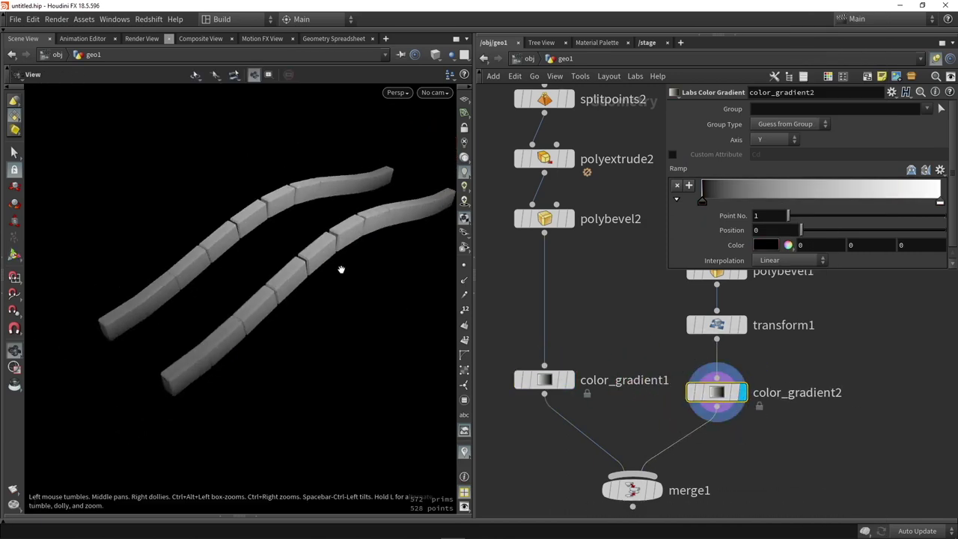
key("Return")
double_click(941, 202)
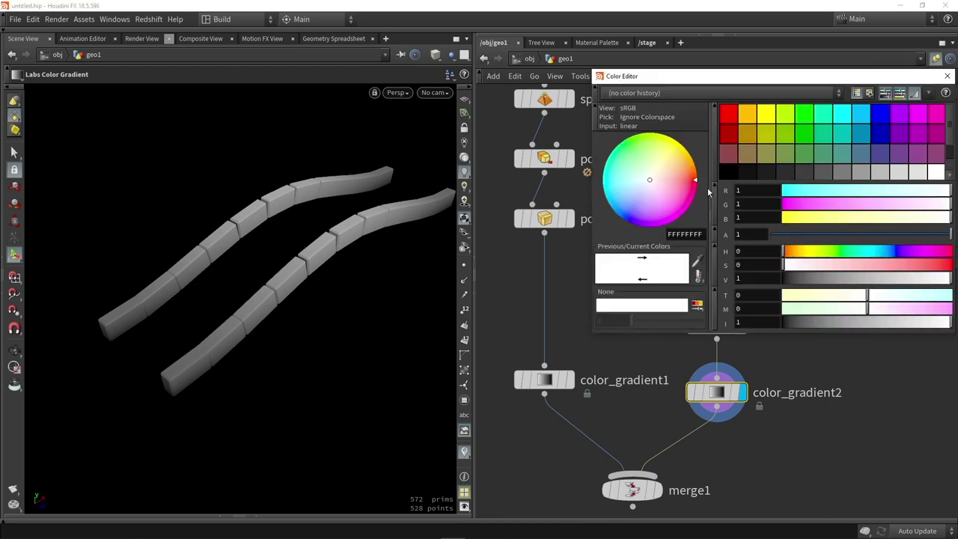
left_click(879, 174)
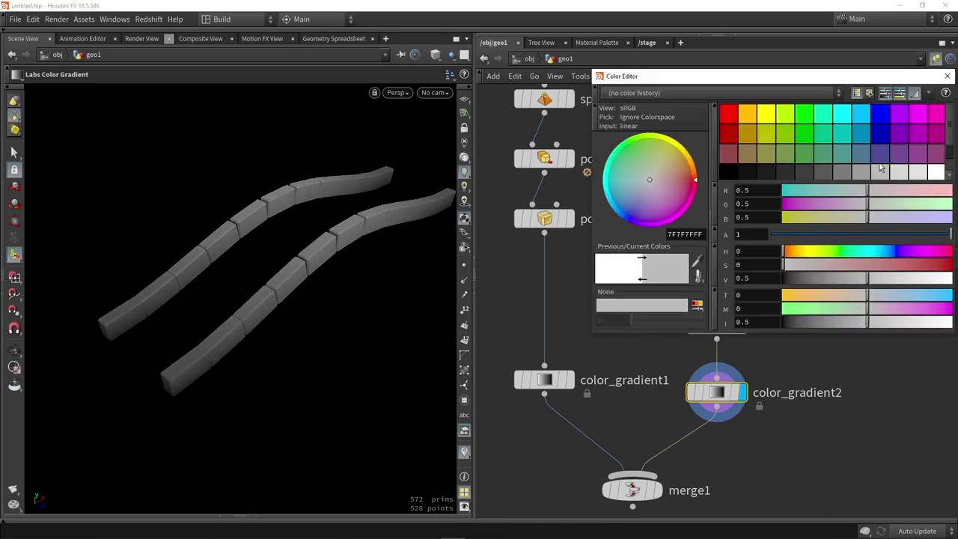
left_click(944, 77)
double_click(700, 203)
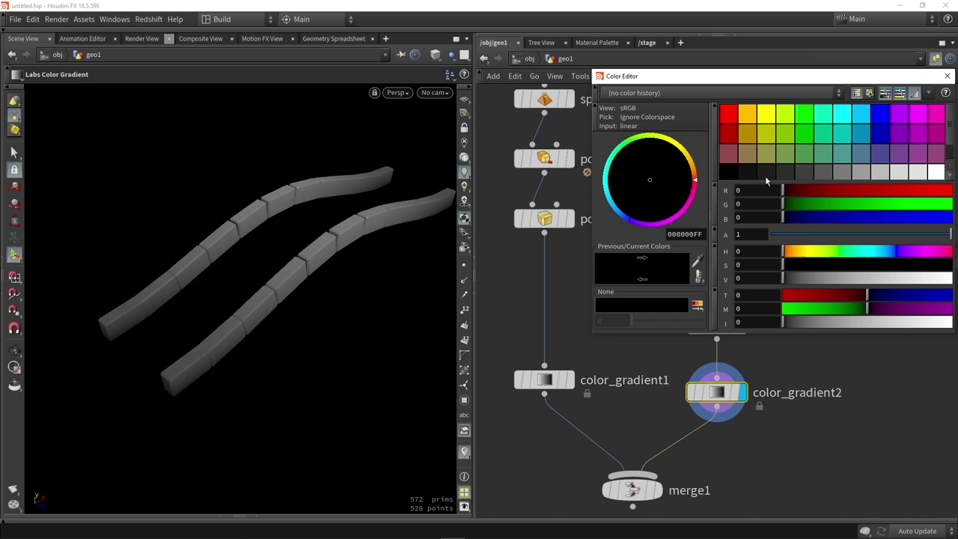
left_click(800, 173)
left_click(947, 77)
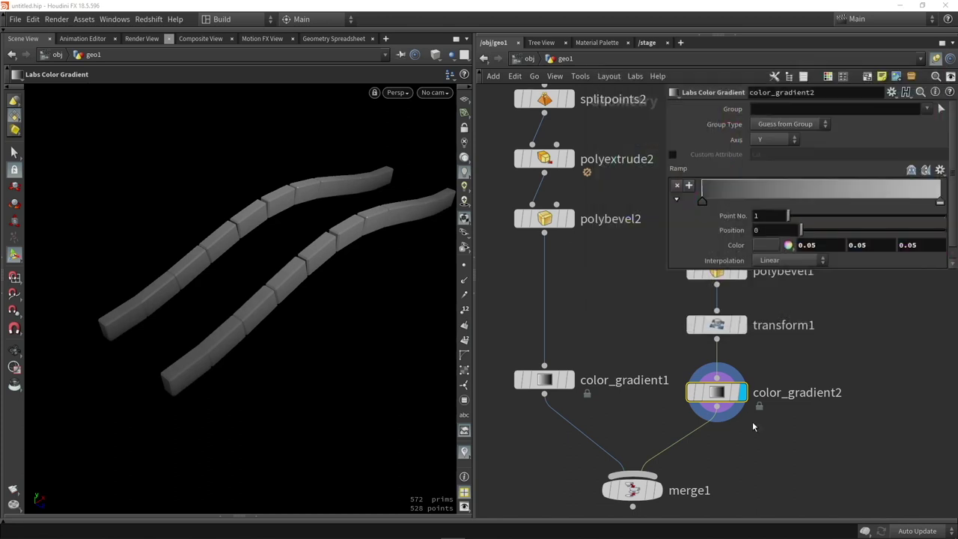
Display merge1 and view the colored walkway from several angles.
left_click(656, 495)
left_click_drag(280, 359, 321, 352, "alt")
left_click(595, 323)
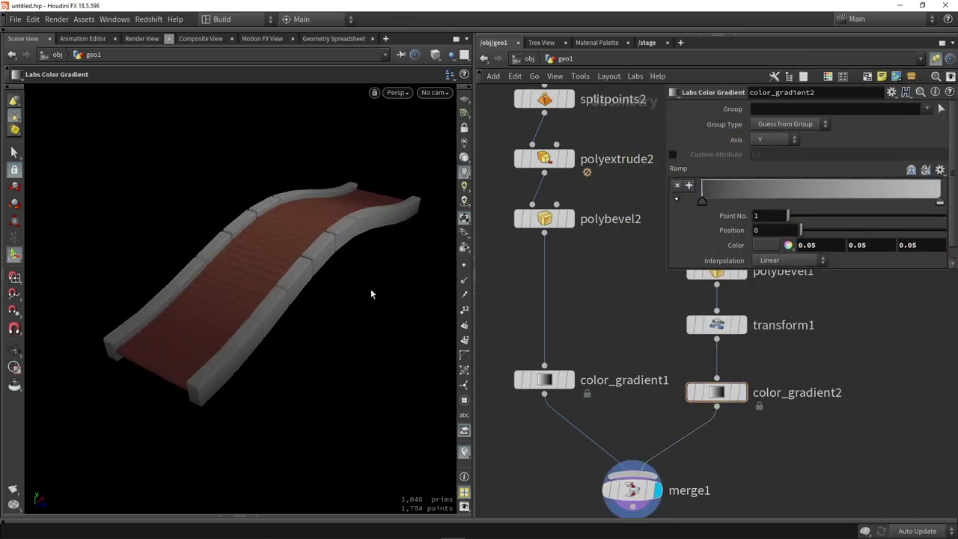
left_click_drag(336, 294, 321, 276, "alt")
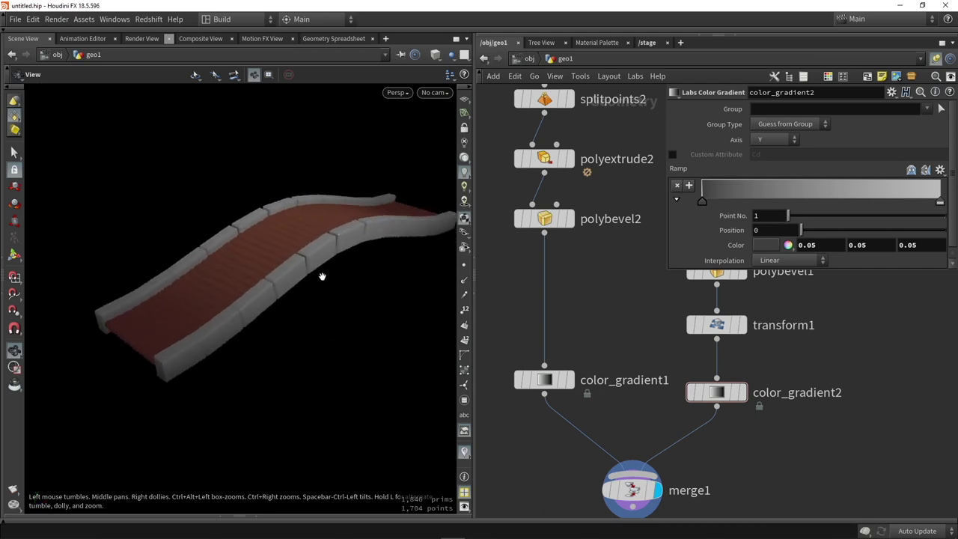
Frame the whole node network and display the border curves at resample1.
key("h")
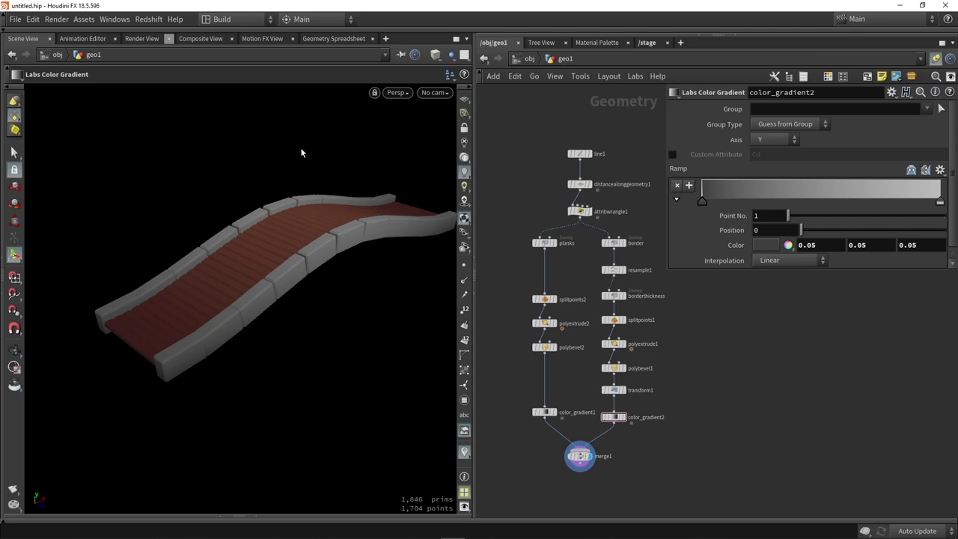
middle_click_drag(718, 338, 695, 364)
scroll(574, 270, "up", 3)
left_click(613, 301)
left_click(602, 304)
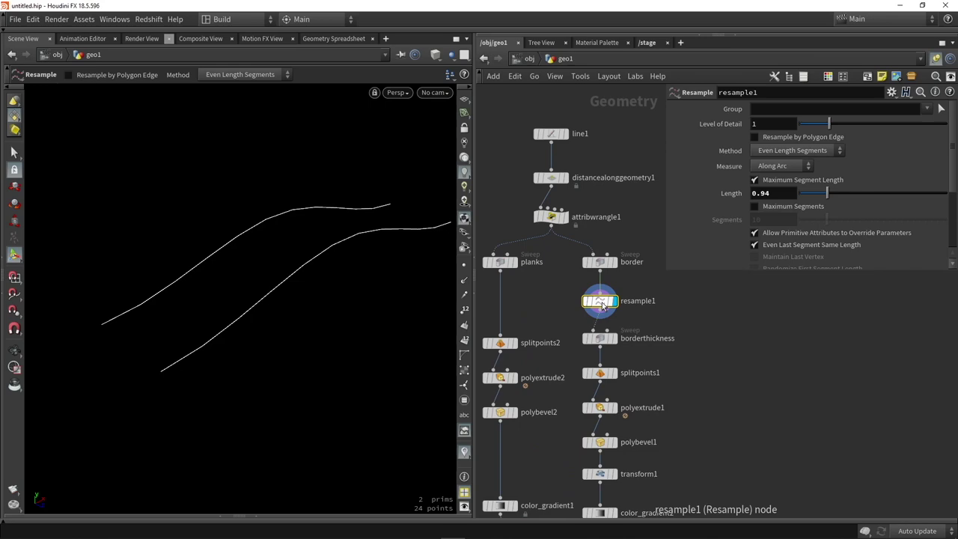
Add a PolyExtrude node branching off resample1 and display it.
key("Tab")
type("extr")
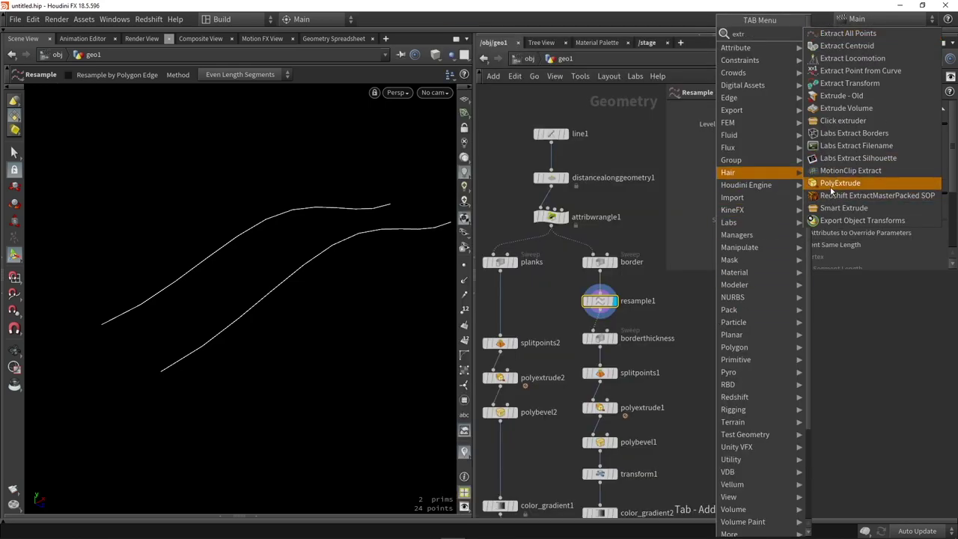
left_click(840, 182)
left_click(708, 340)
scroll(594, 297, "up", 2)
left_click_drag(593, 308, 780, 349)
scroll(722, 166, "down", 1)
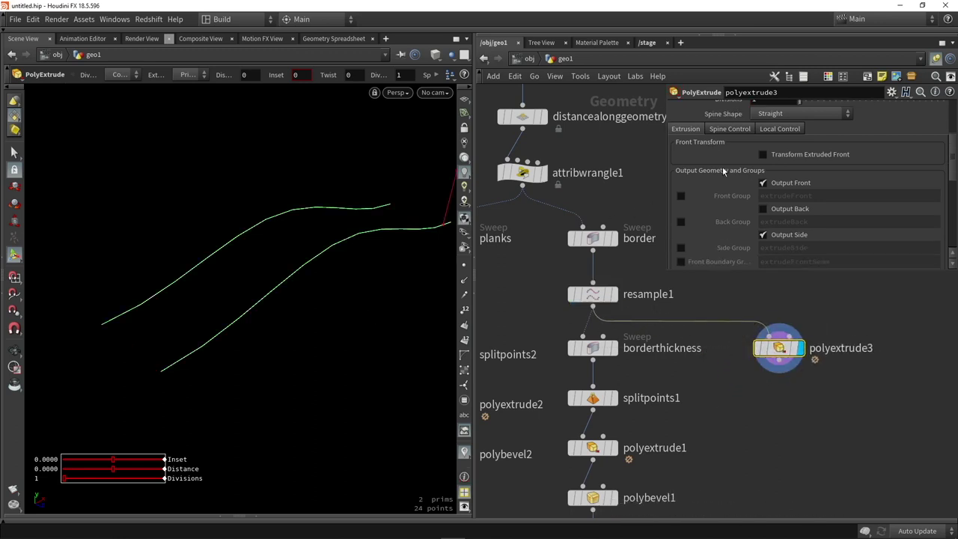
Try extruding the border curves by a distance of 1 and reset the distance to its default.
scroll(722, 166, "up", 3)
left_click_drag(873, 170, 954, 172)
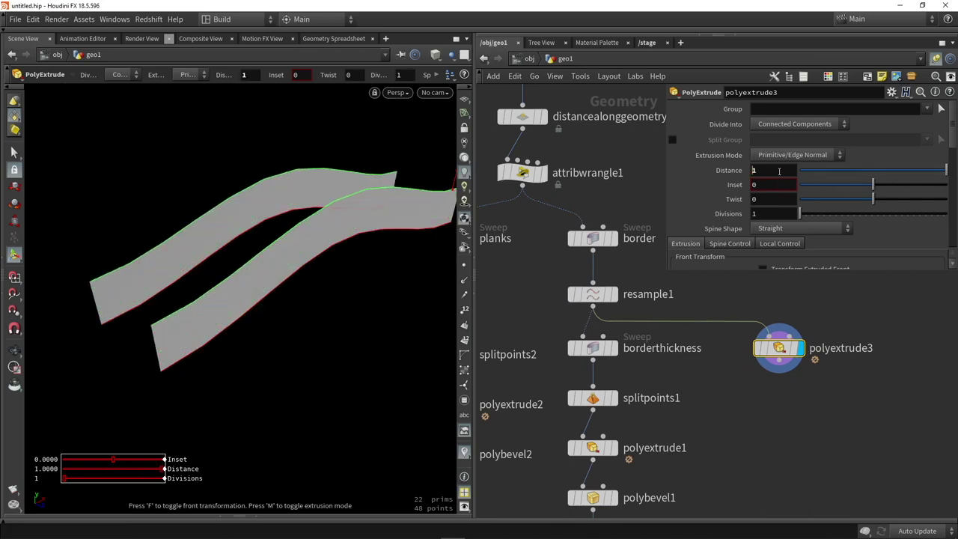
middle_click(728, 171, "ctrl")
Enable Transform Extruded Front on polyextrude3 and raise the extruded front by a local Z translation of about 1.021.
scroll(729, 171, "down", 5)
left_click(763, 197)
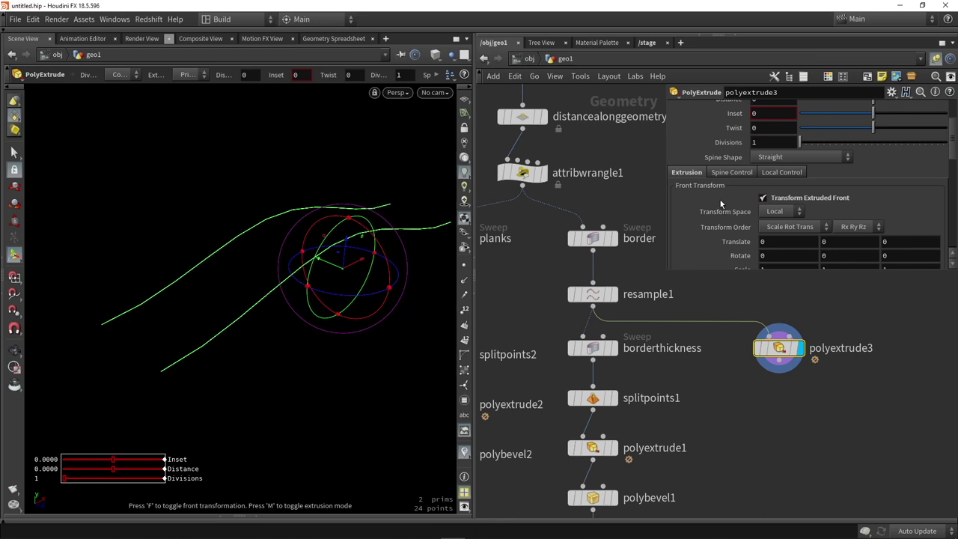
scroll(746, 203, "down", 1)
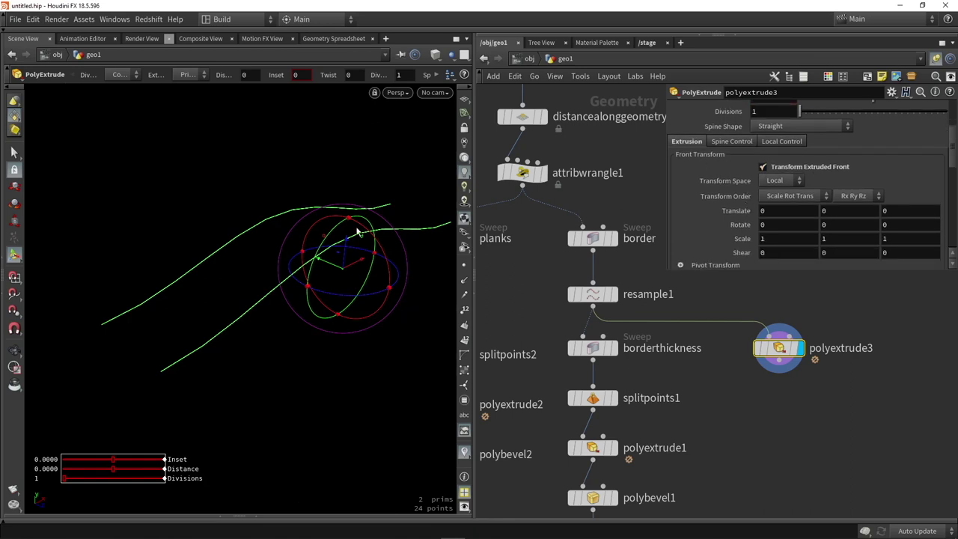
left_click_drag(342, 263, 339, 202)
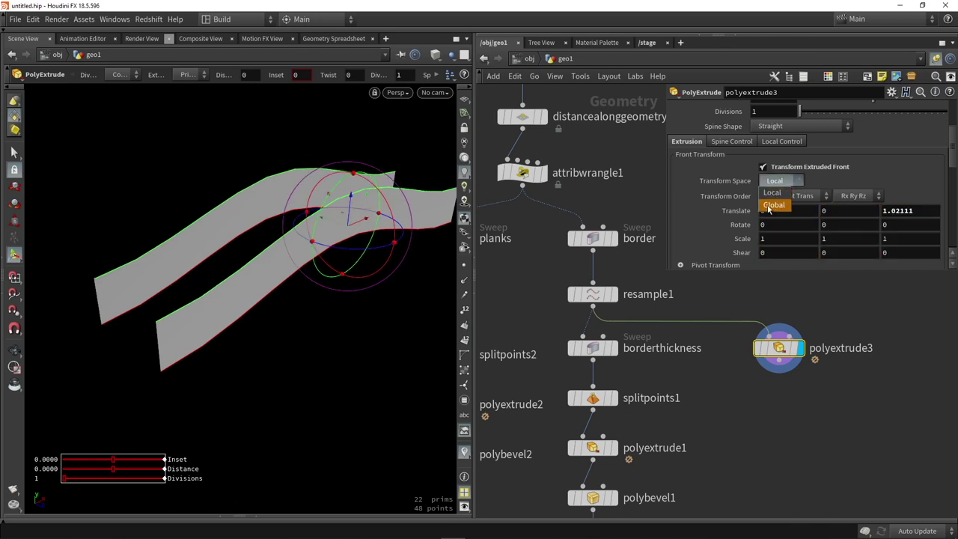
Switch polyextrude3's front transform space to Global and replace the Z translation with a Y translation of about 0.996.
left_click(773, 205)
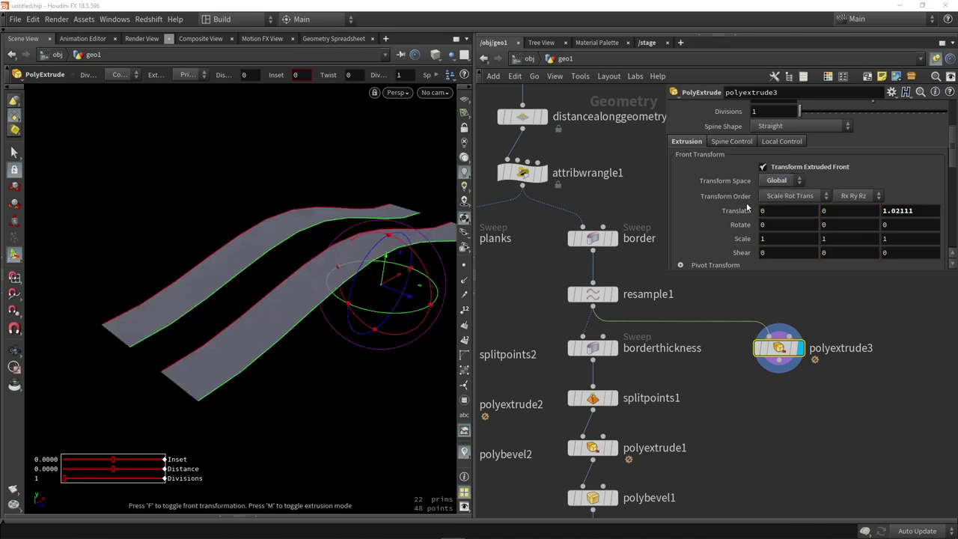
middle_click(905, 210, "ctrl")
left_click_drag(345, 241, 334, 198)
Add a PolyWire node below polyextrude3, connected to its output and displayed.
middle_click_drag(874, 415, 797, 365)
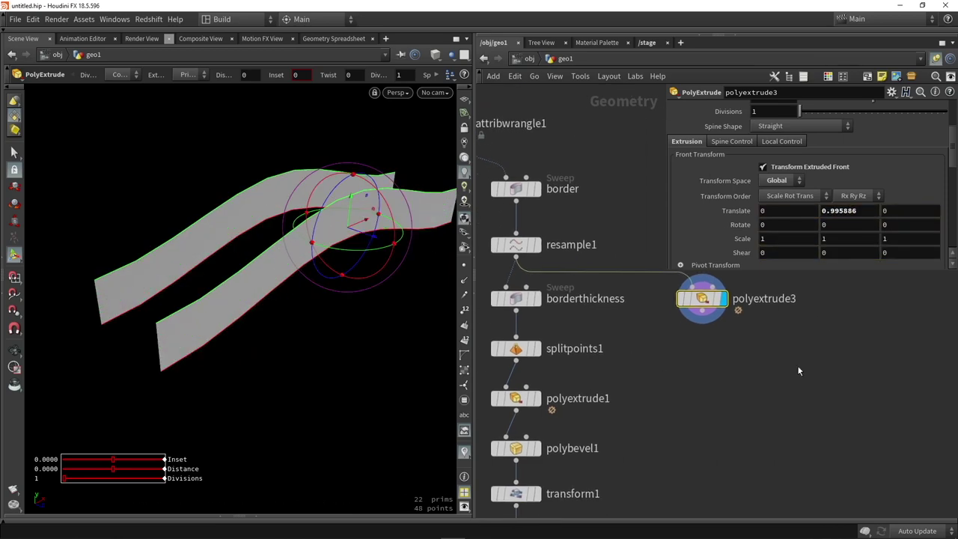
key("Tab")
type("polw")
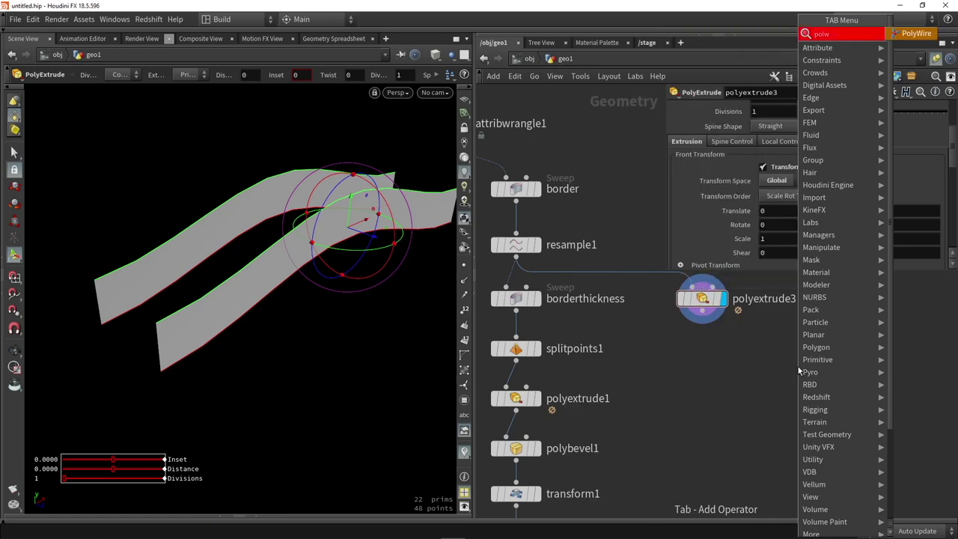
key("Return")
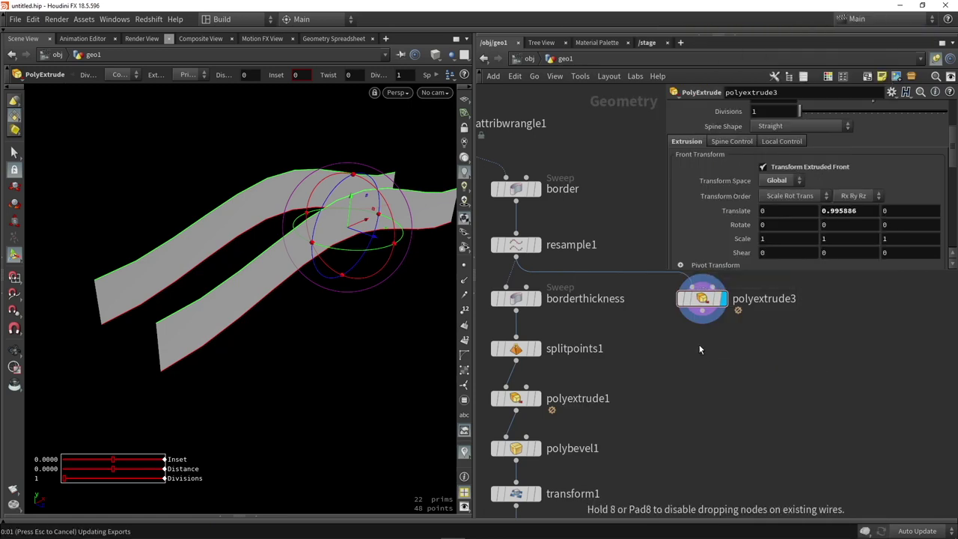
left_click(703, 366)
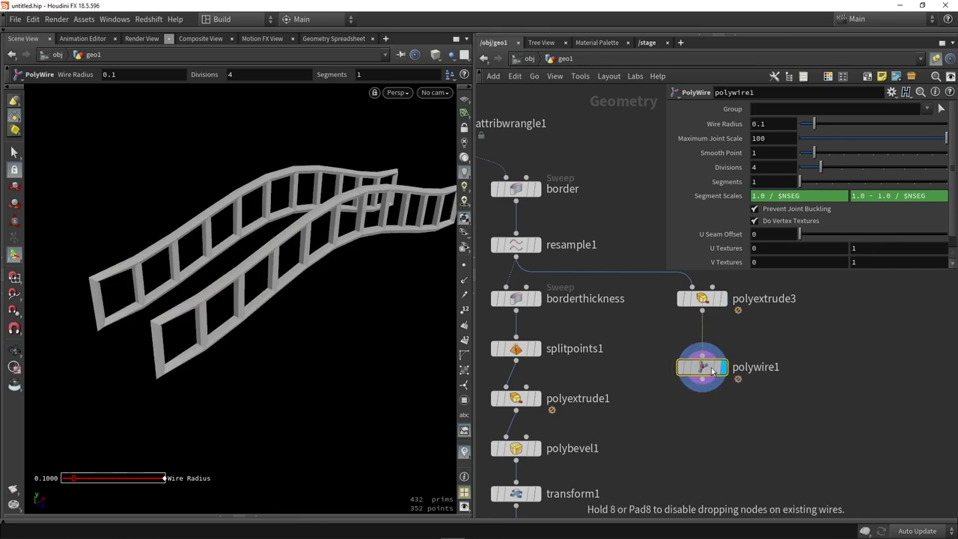
Set polywire1's wire radius to 0.031 and its divisions to 7 for thinner, rounder railings.
left_click_drag(817, 128, 805, 128)
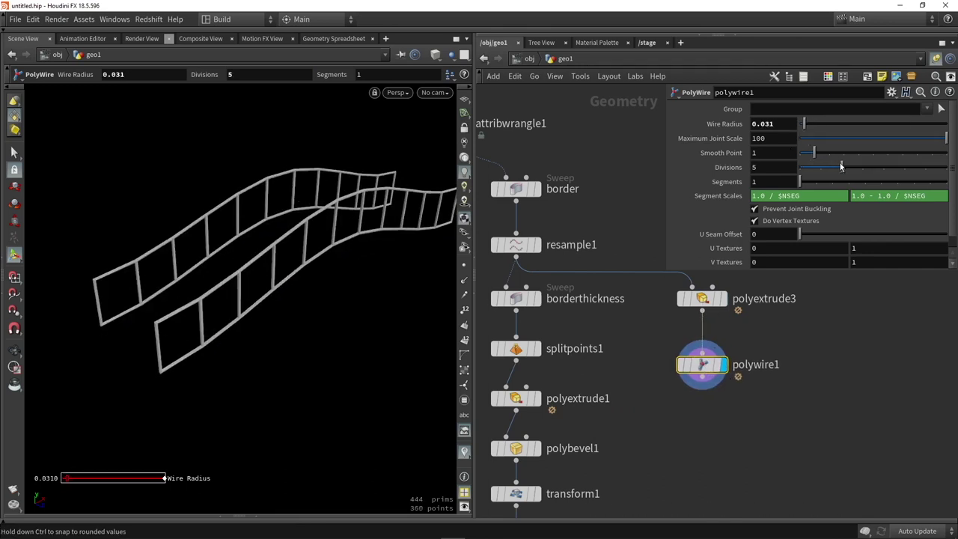
key("shift+w")
key("shift+w")
scroll(295, 258, "up", 4, "alt")
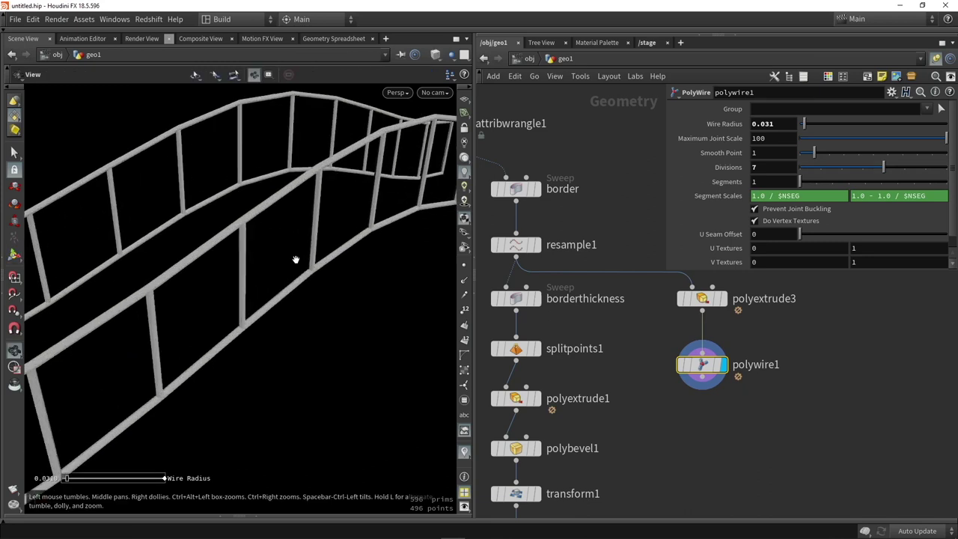
mouse_move(295, 259)
left_mouse_down("alt")
mouse_move(218, 256)
mouse_move(241, 259)
left_mouse_up("alt")
Duplicate color_gradient2 into the railing branch and connect the copy to polywire1's output.
middle_click_drag(666, 432, 628, 347)
scroll(629, 347, "down", 5)
scroll(602, 398, "up", 3)
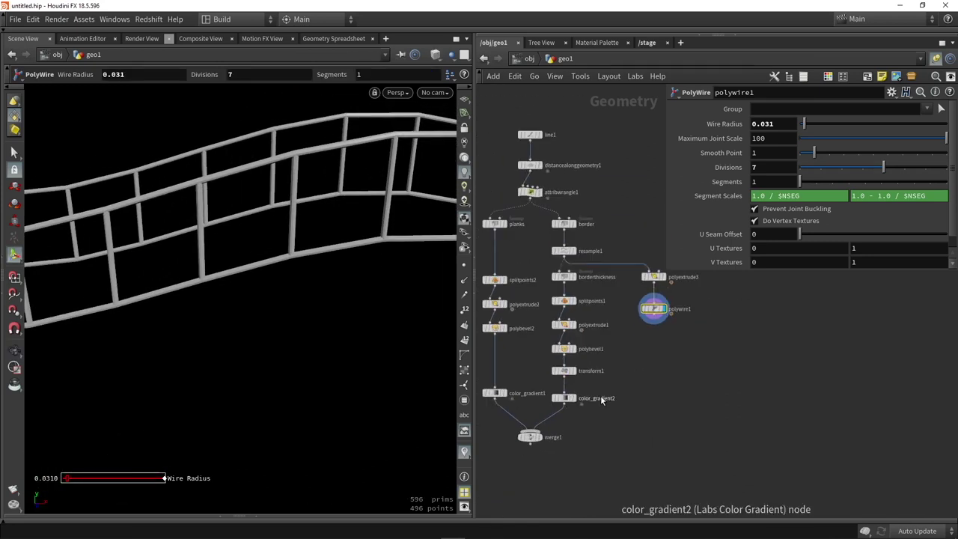
left_click_drag(561, 399, 681, 390, "alt")
left_click(680, 369)
middle_click_drag(656, 449, 716, 406)
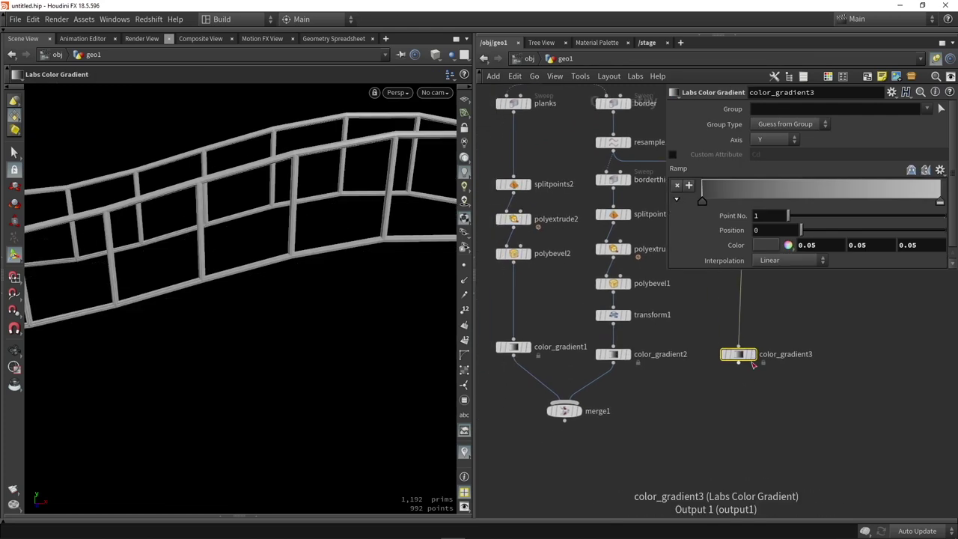
Connect color_gradient3 to merge1 and display the merged walkway with its railings.
left_click_drag(739, 365, 631, 422)
left_click(582, 401)
left_click_drag(225, 277, 261, 252, "alt")
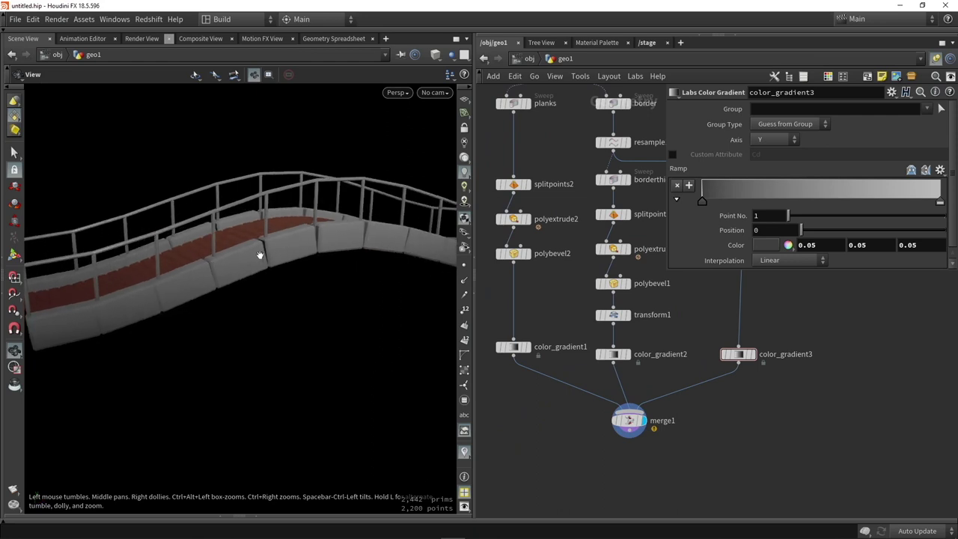
Set the end color of color_gradient3's ramp to dark gray with RGB values of 0.1.
left_click(739, 358)
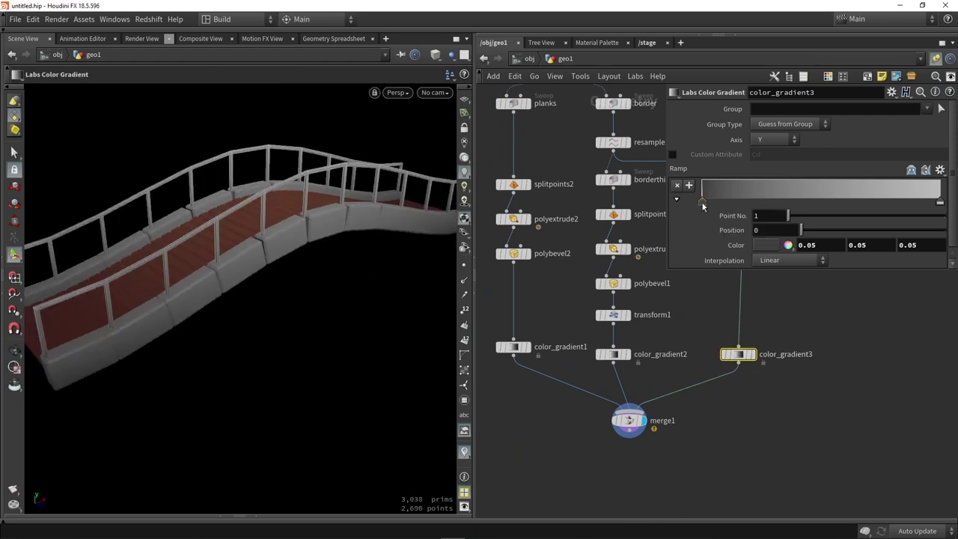
double_click(939, 203)
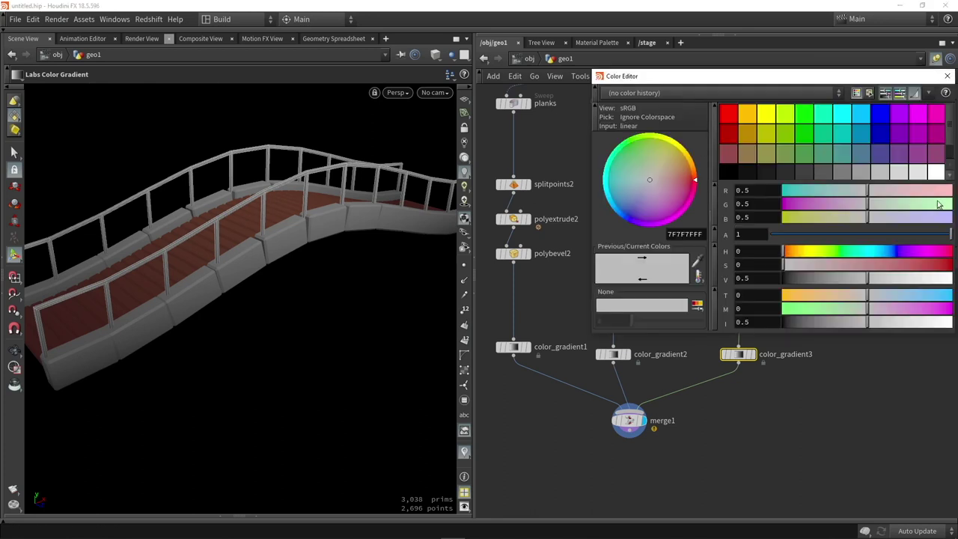
left_click(814, 173)
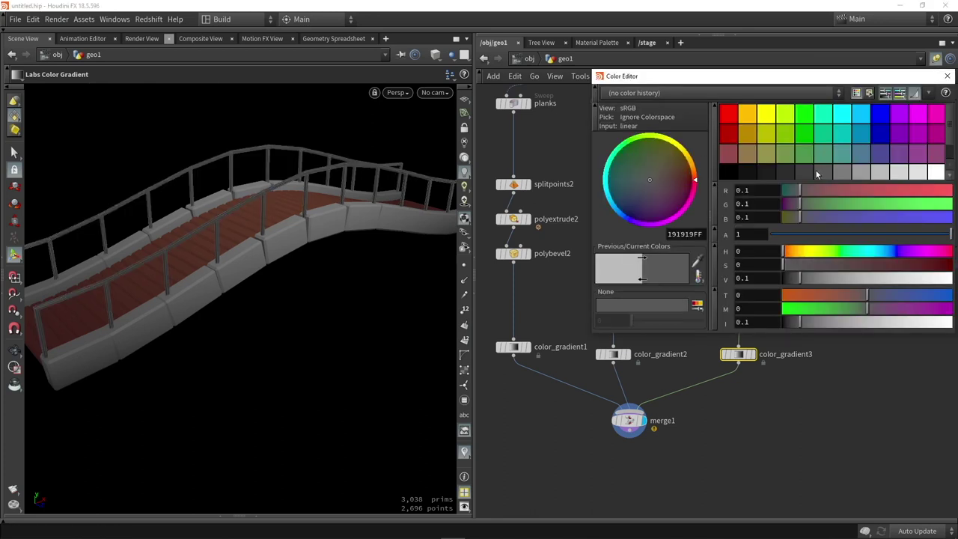
left_click(947, 77)
key("Escape")
left_click_drag(314, 293, 199, 262)
key("Return")
Open the parameters of distancealonggeometry1 and turn off the mask visualization in the viewport.
key("h")
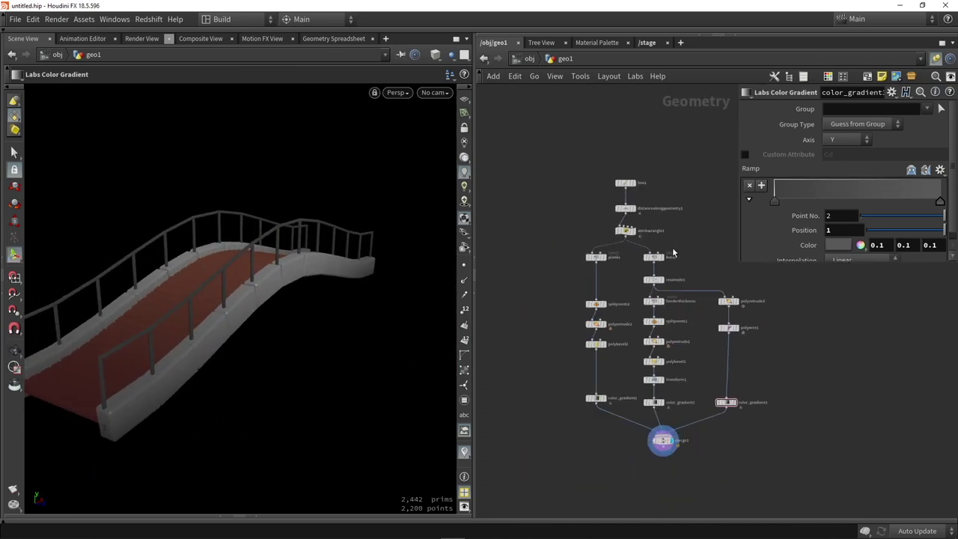
scroll(643, 224, "up", 4)
left_click(609, 209)
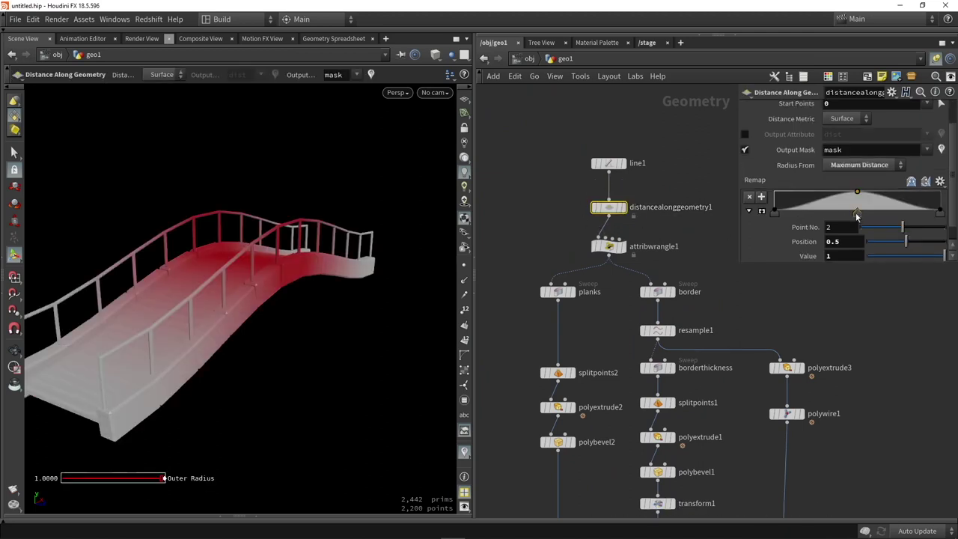
left_click(464, 451)
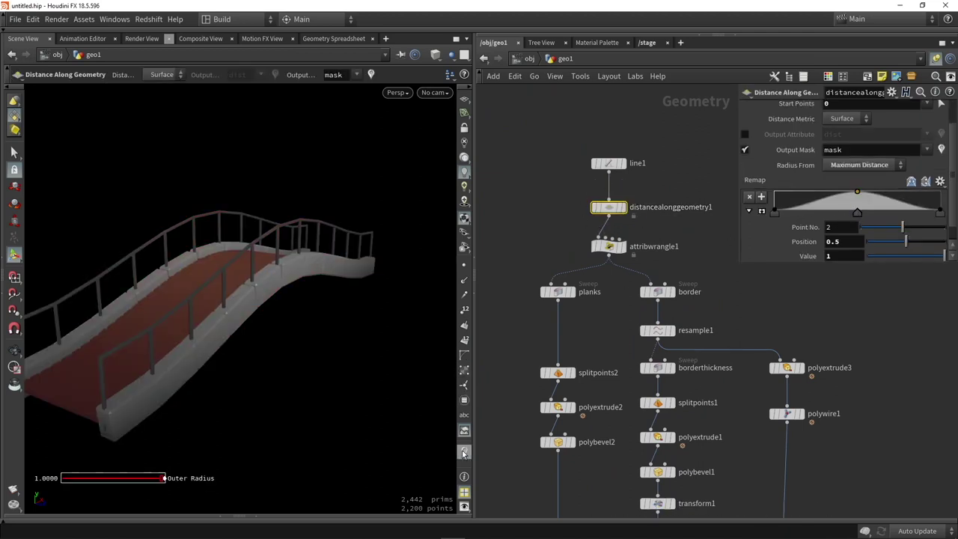
left_click_drag(393, 378, 420, 350, "alt")
key("Return")
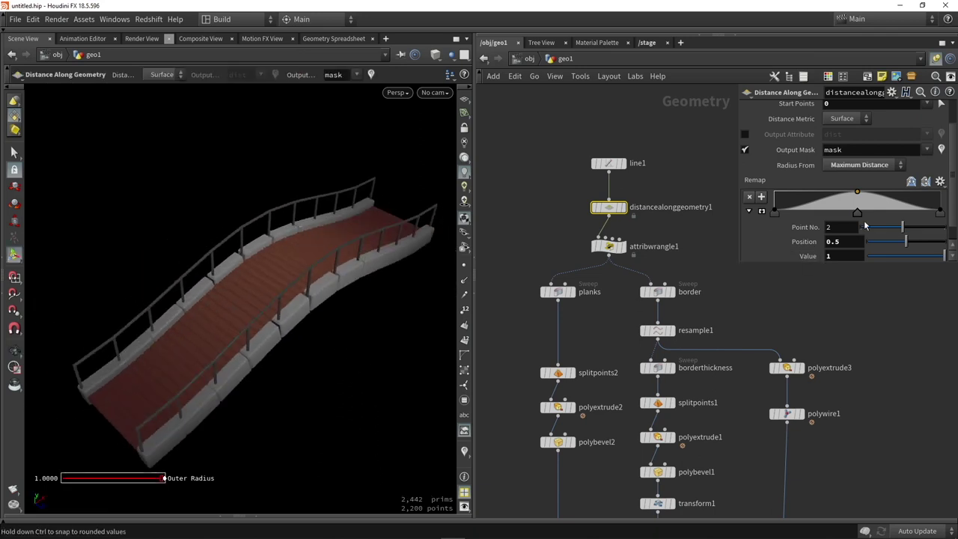
Experiment with distancealonggeometry1's remap ramp, leaving a single peak at position about 0.491 with a value of about 0.806.
left_click_drag(867, 218, 883, 196)
key("Escape")
mouse_move(374, 254)
left_mouse_down()
mouse_move(336, 229)
mouse_move(265, 220)
mouse_move(284, 185)
mouse_move(196, 184)
mouse_move(229, 175)
mouse_move(394, 183)
mouse_move(184, 197)
mouse_move(352, 188)
mouse_move(327, 192)
mouse_move(355, 207)
mouse_move(374, 203)
left_mouse_up()
key("Return")
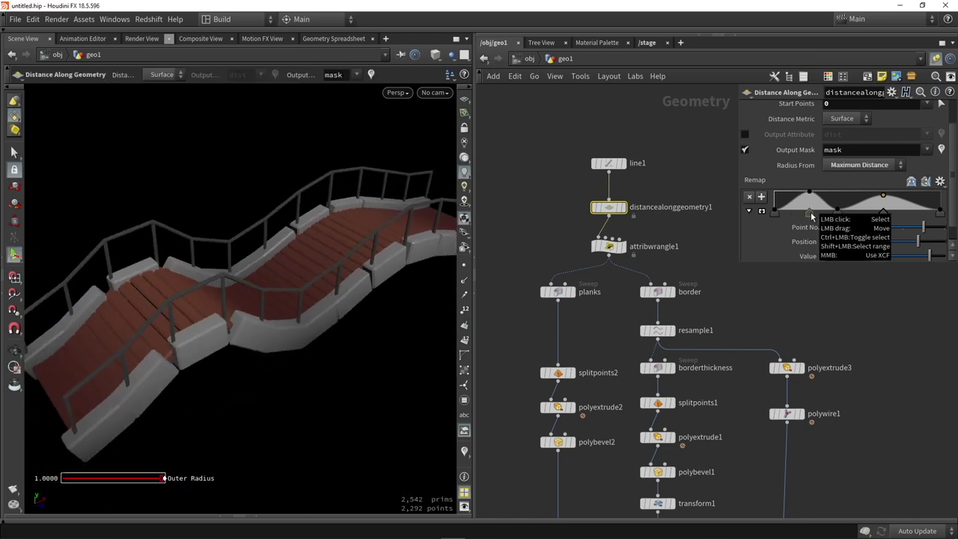
left_click_drag(811, 216, 837, 212)
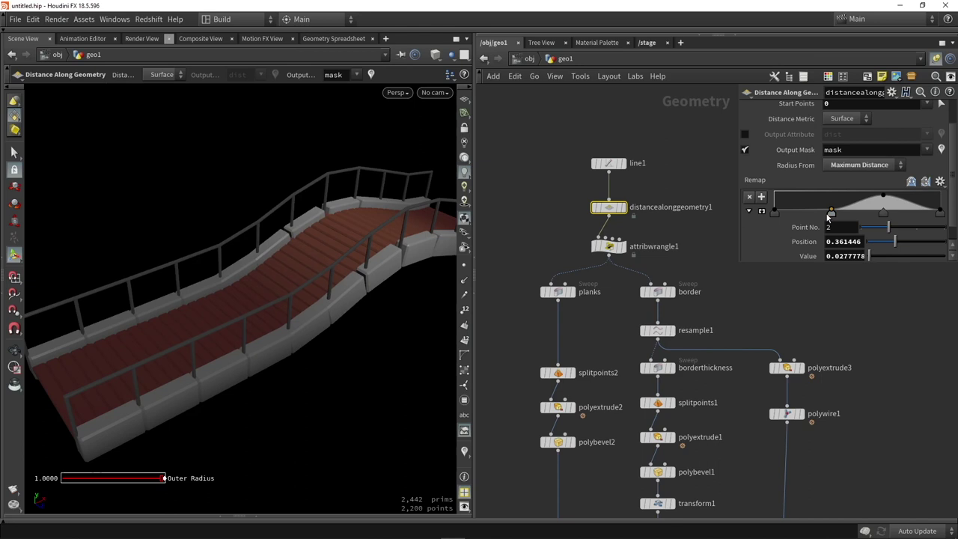
left_click_drag(828, 216, 855, 213)
key("Escape")
left_click_drag(321, 239, 283, 215)
key("Return")
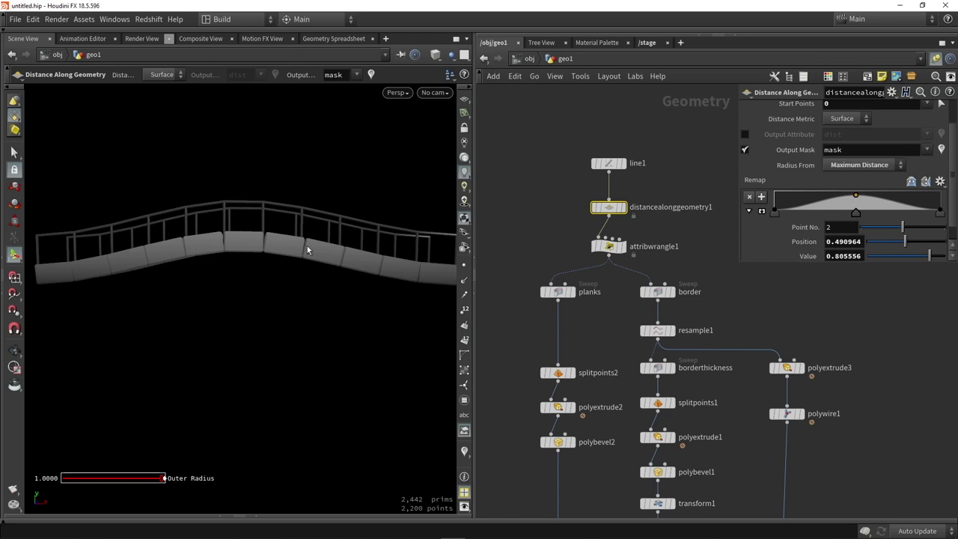
Duplicate the border sweep into a separate branch fed by attribwrangle1 and rename the copy support.
scroll(696, 322, "down", 3)
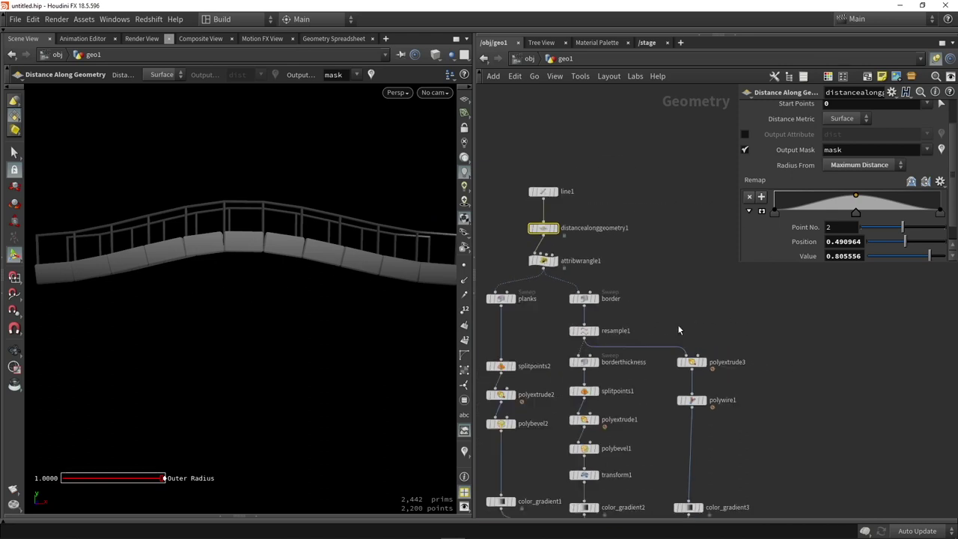
middle_click_drag(690, 320, 683, 328)
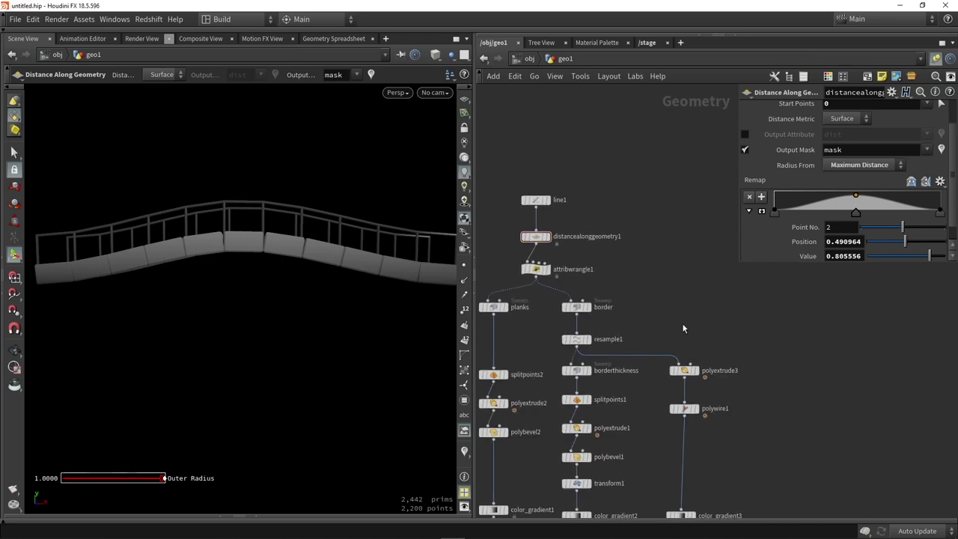
left_click(576, 310)
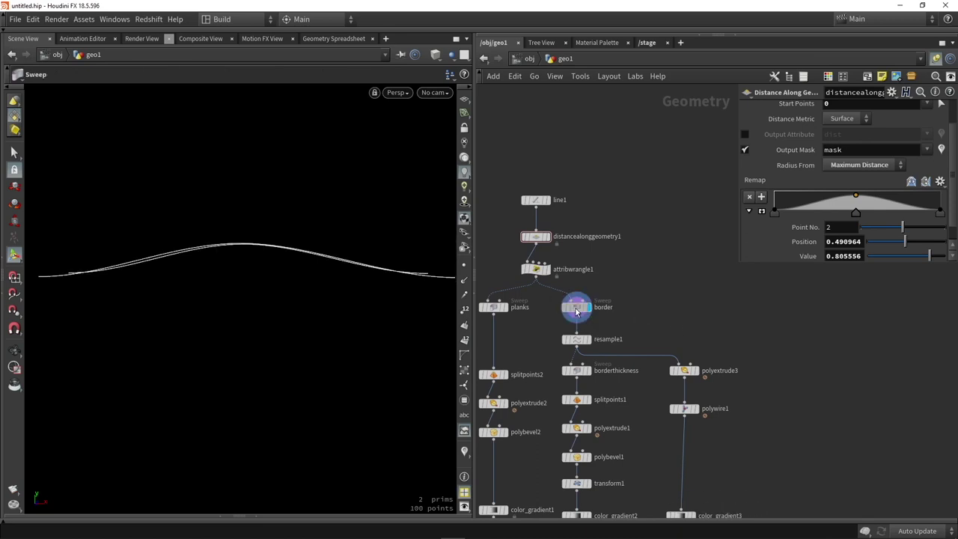
left_click_drag(576, 310, 819, 307)
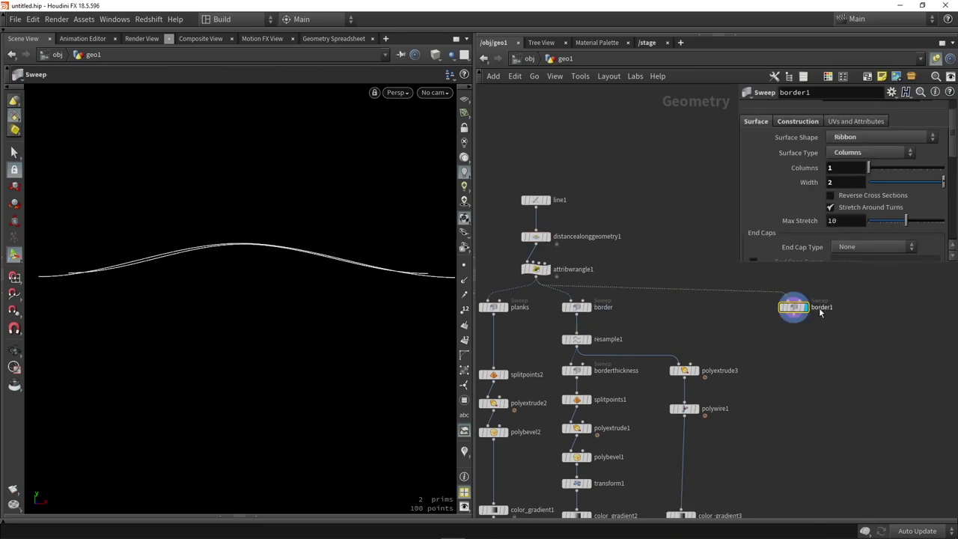
scroll(819, 307, "up", 3)
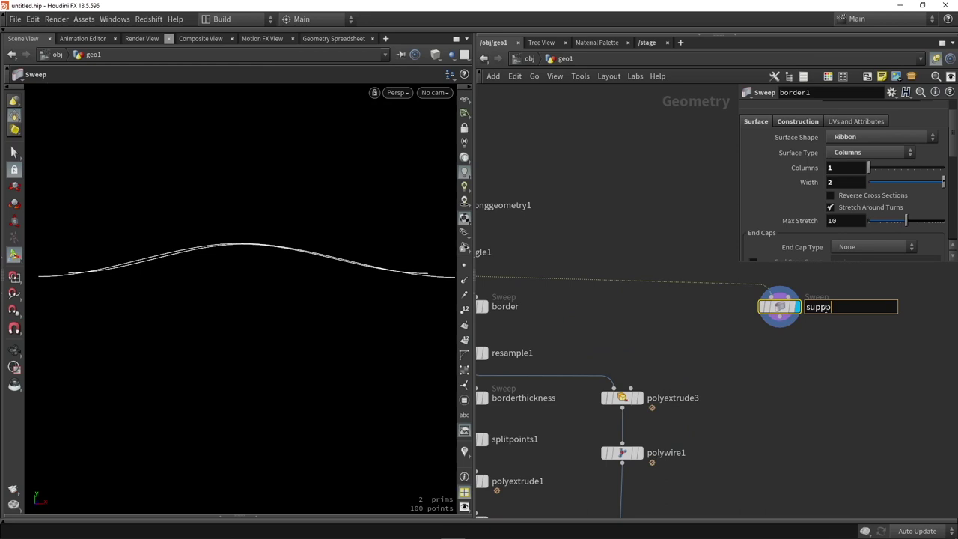
key("Return")
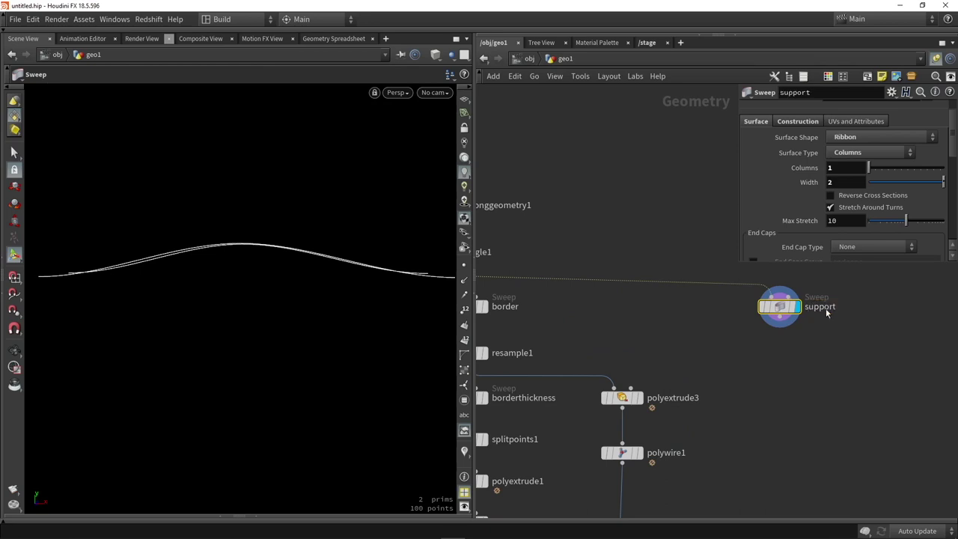
Set the support sweep's width to 1.5.
scroll(826, 313, "down", 2)
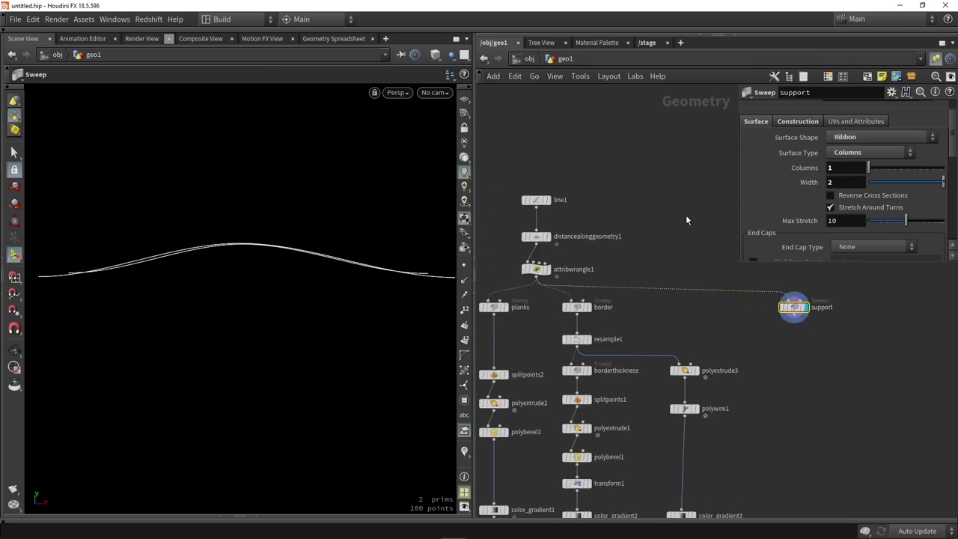
left_click_drag(302, 196, 374, 229)
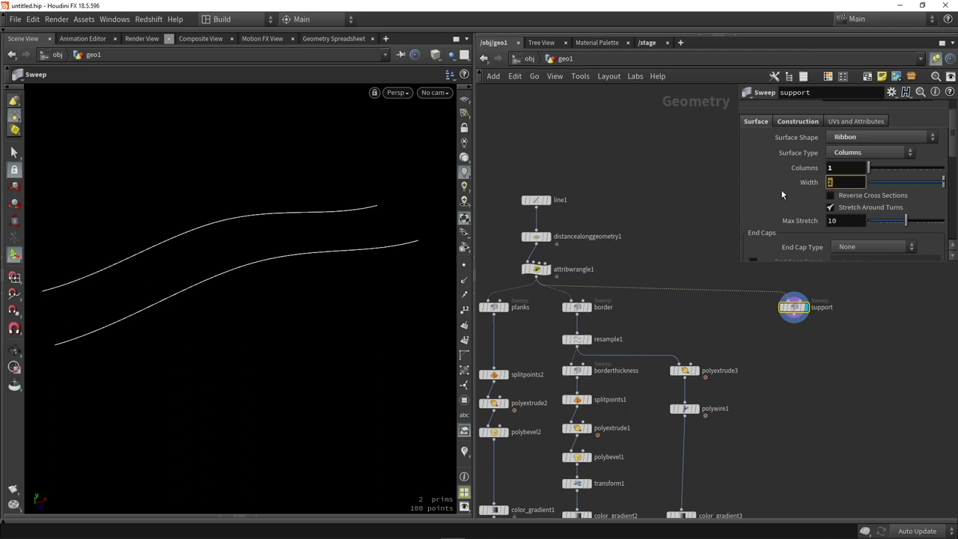
type("1.5")
key("Return")
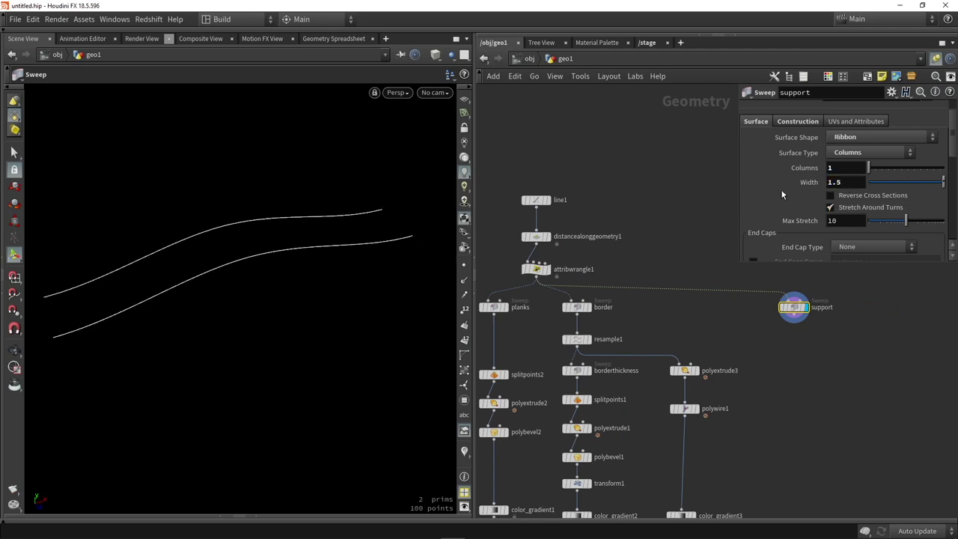
Add a Resample node below the support sweep, connect it to the sweep's output and display it.
middle_click_drag(831, 376, 748, 367)
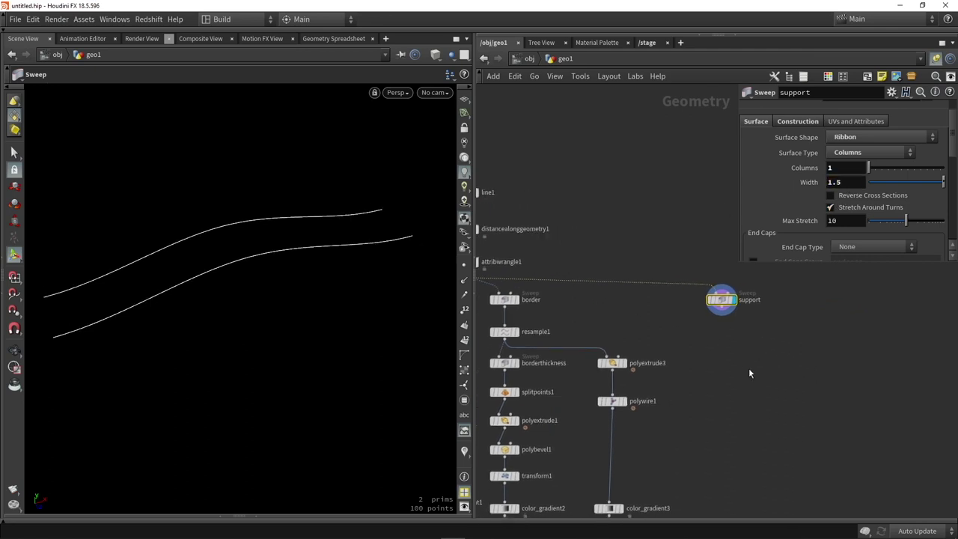
key("Tab")
type("res")
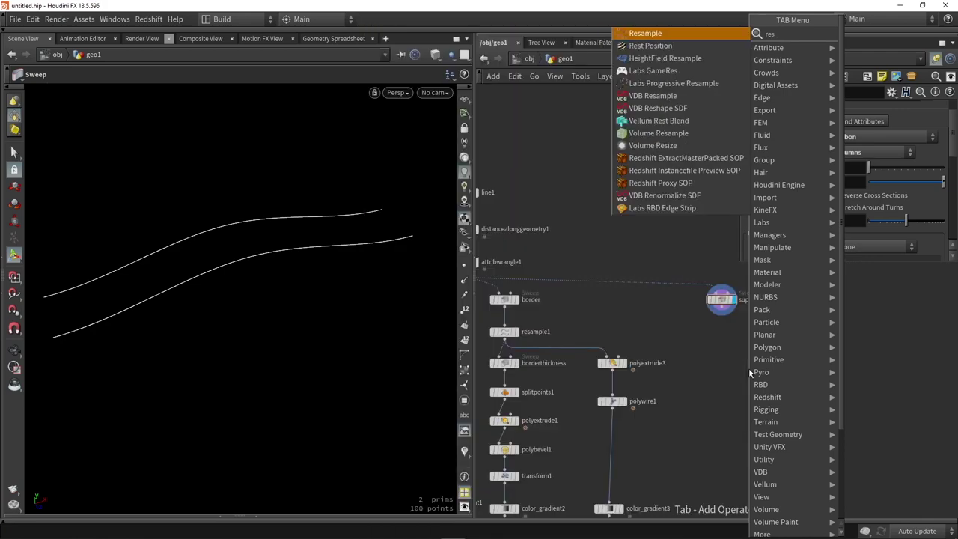
key("Return")
left_click(748, 368)
scroll(724, 311, "up", 5)
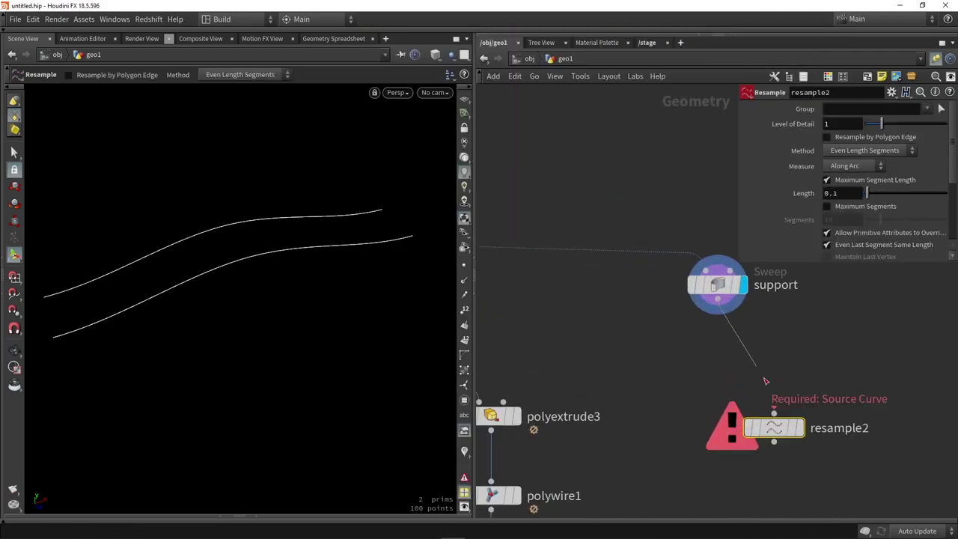
left_click_drag(763, 378, 714, 420)
left_click(798, 428)
Set resample2's maximum segment length to 3.18 and show the curve points in the viewport.
left_click_drag(237, 297, 269, 278, "alt")
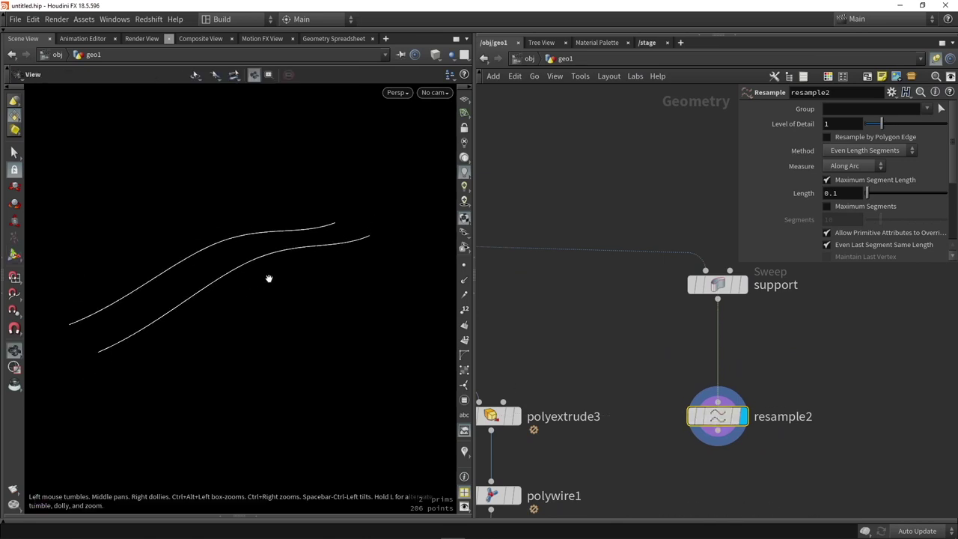
key("Return")
left_click_drag(880, 193, 918, 197)
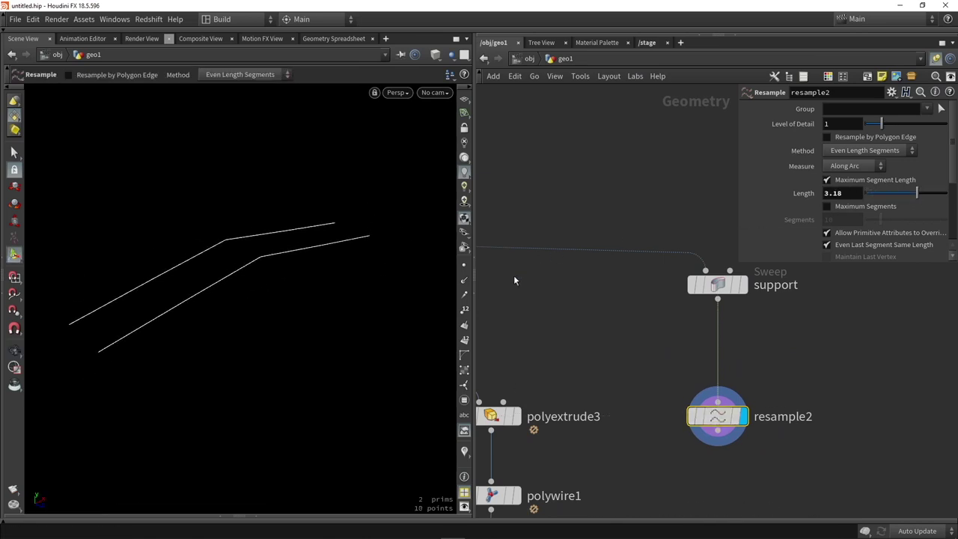
left_click_drag(308, 267, 378, 256)
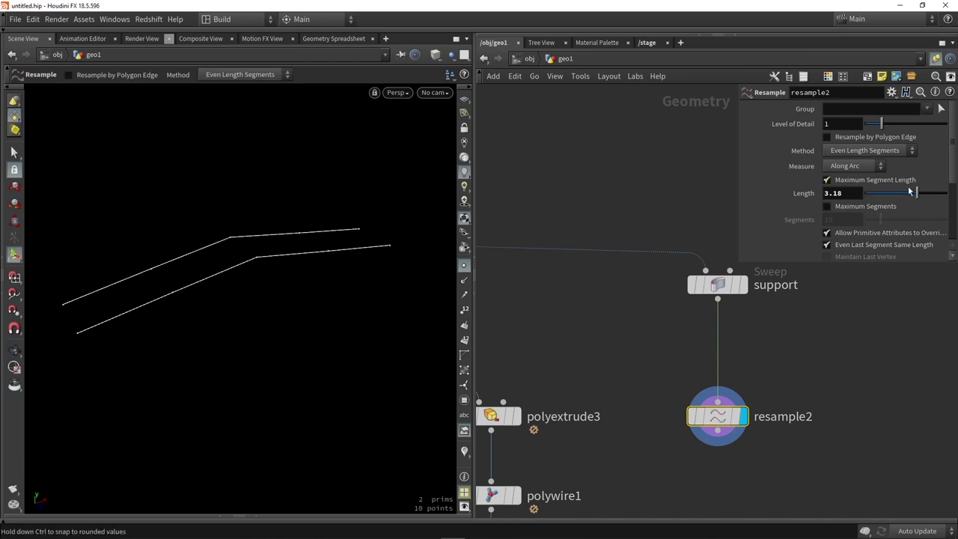
Set resample2's maximum segment length to 2.16 and hide the curve points in the viewport.
left_click_drag(909, 192, 900, 194)
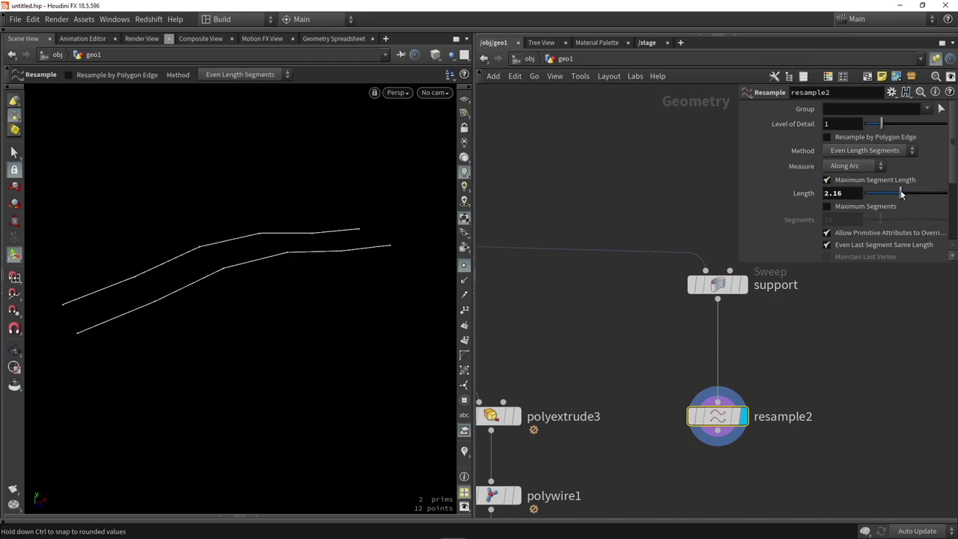
middle_click_drag(630, 358, 595, 260)
scroll(601, 282, "down", 1)
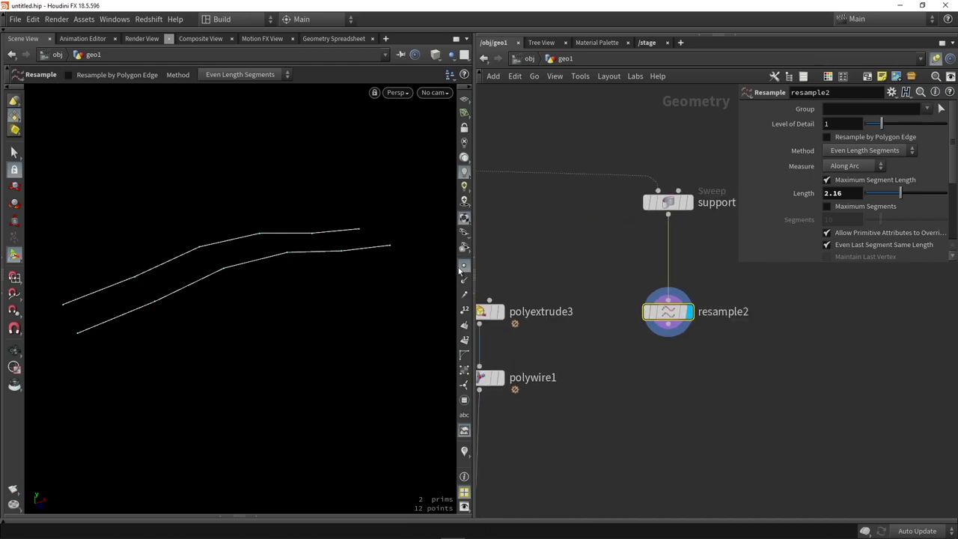
Move the support and resample2 nodes together farther away from the polyextrude3 branch to free up space.
middle_click_drag(679, 378, 678, 348)
scroll(675, 367, "down", 1)
left_click_drag(710, 361, 648, 183)
scroll(676, 349, "up", 1)
scroll(674, 348, "down", 2)
left_click_drag(622, 240, 690, 239)
Add a Box node beside the polywire1 branch and display it in the viewport.
left_click(607, 382)
key("Tab")
type("box")
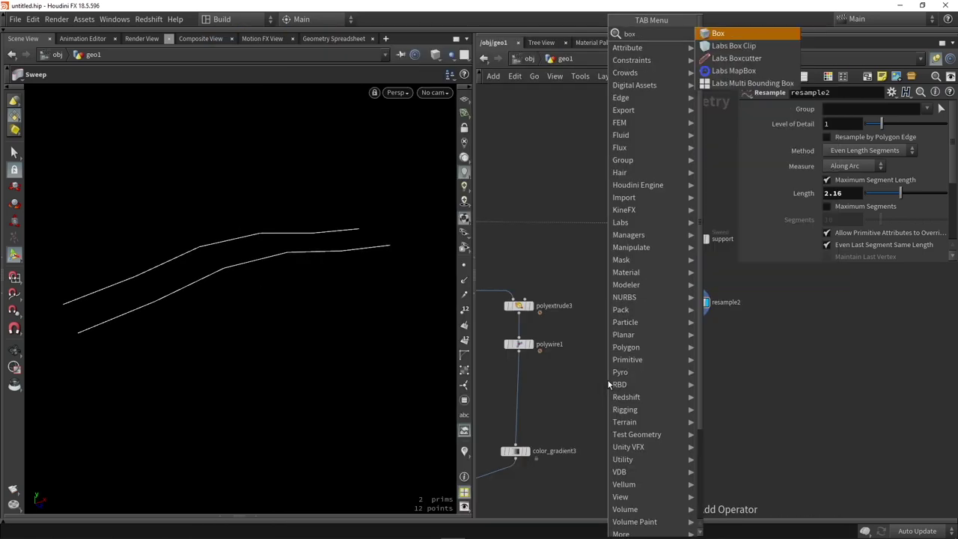
key("Return")
left_click(600, 341)
scroll(600, 340, "up", 2)
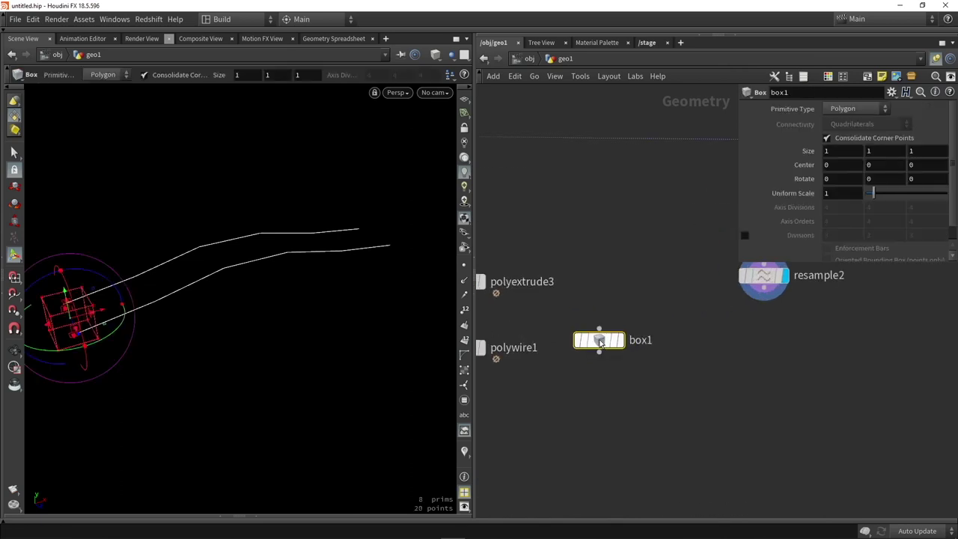
scroll(103, 326, "up", 3)
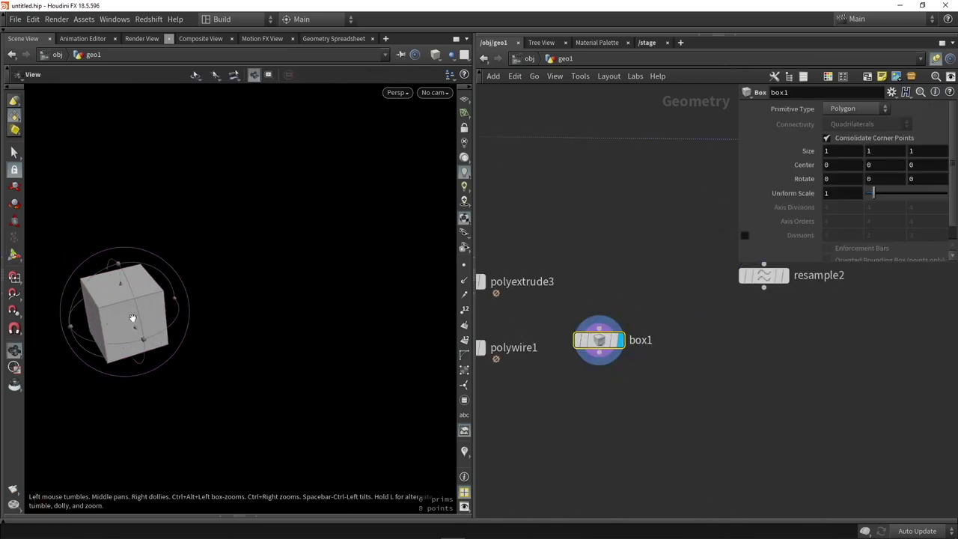
middle_click_drag(131, 319, 262, 330, "alt")
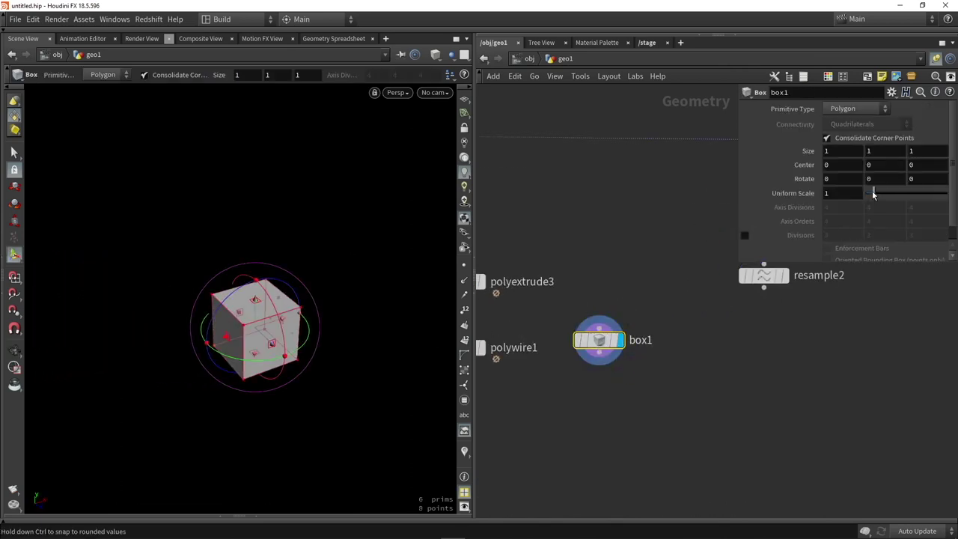
Set box1's size to 0.4 in both X and Z.
left_click(845, 152)
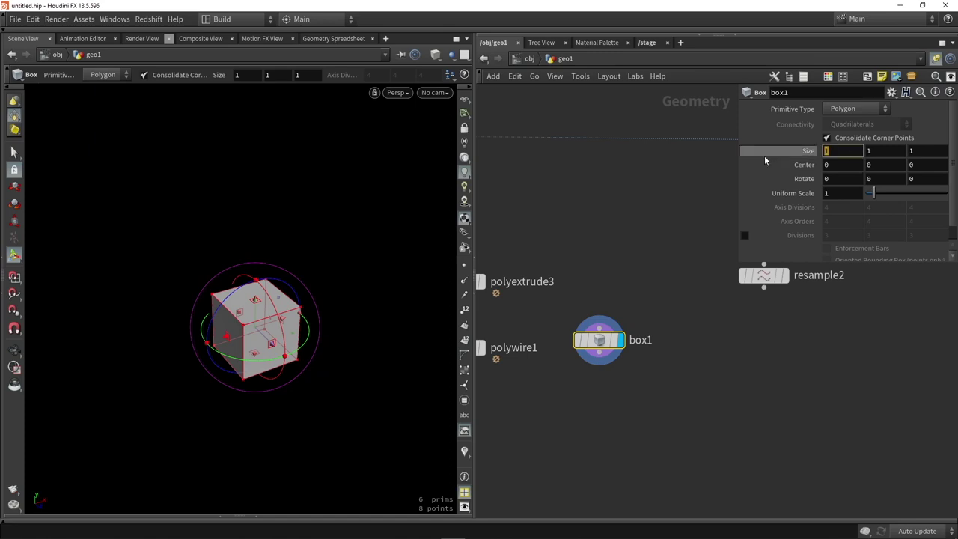
type("0.4")
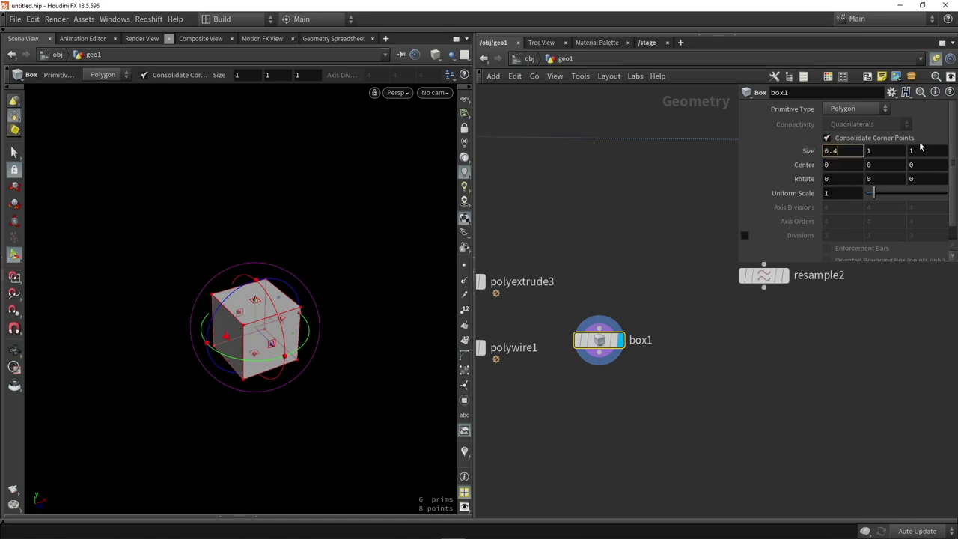
key("Return")
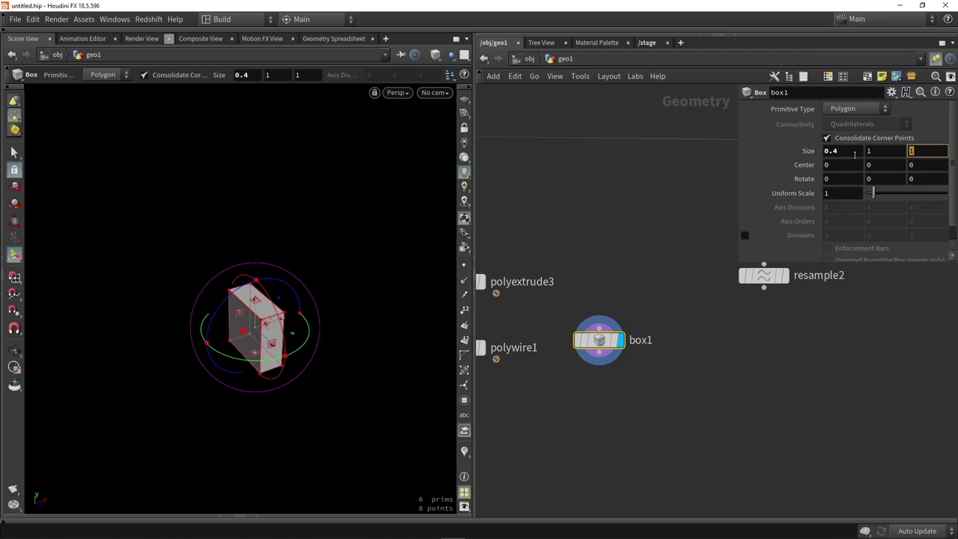
type("0.4")
key("Return")
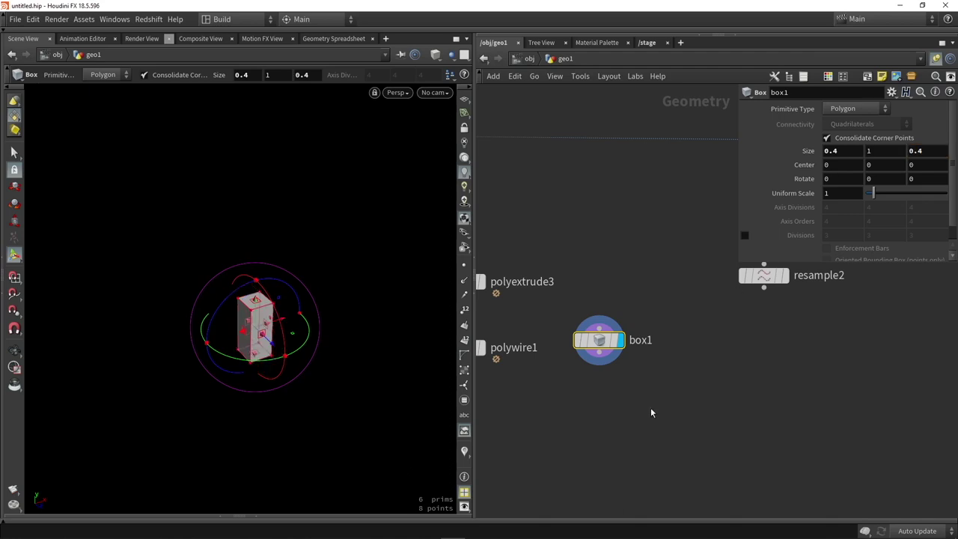
Add a PolyBevel node fed by box1, display it and set its distance to 0.04.
key("Tab")
type("box")
left_click(770, 34)
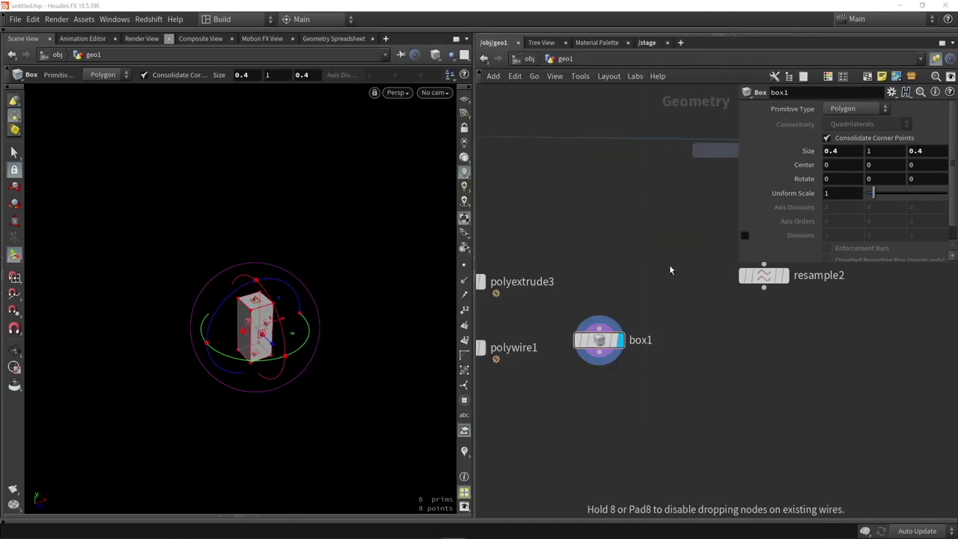
left_click(604, 371)
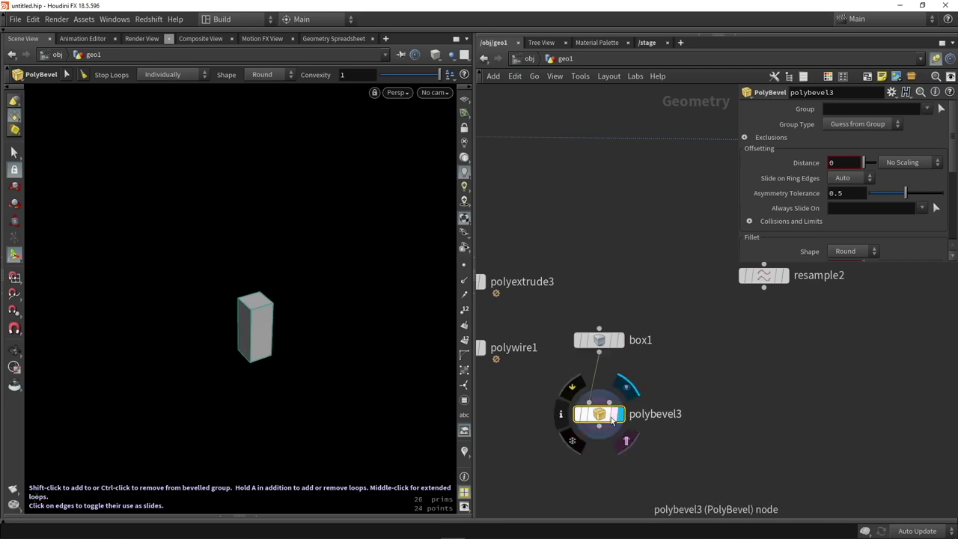
left_click_drag(598, 414, 598, 389)
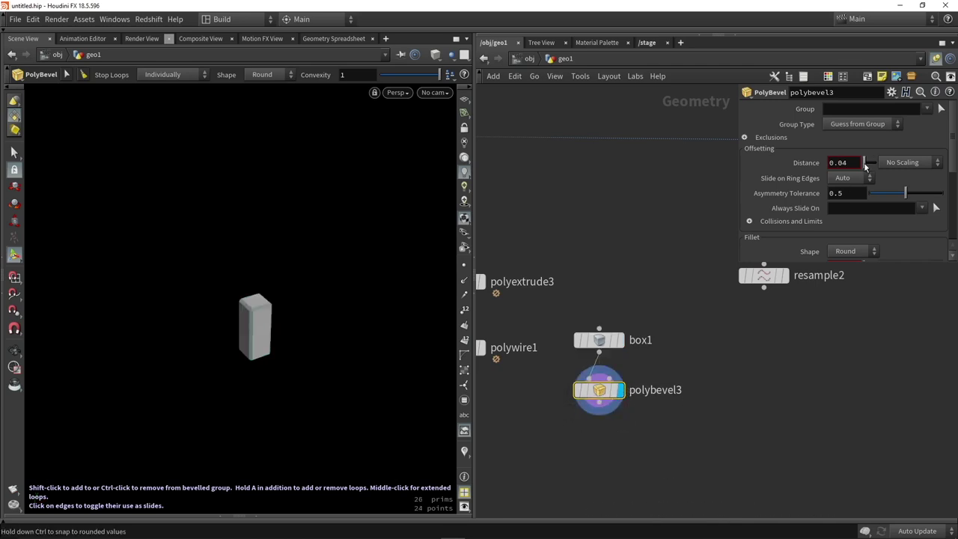
left_click_drag(863, 167, 865, 168)
Show the reference grid in the viewport and frame the bevelled box up close.
middle_click_drag(711, 408, 707, 376)
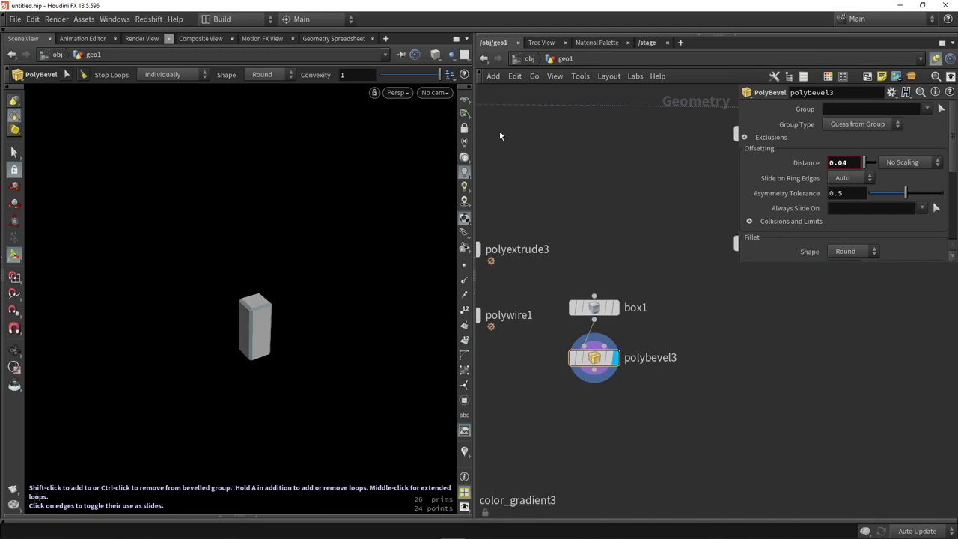
left_click(463, 102)
right_click_drag(307, 267, 286, 385, "alt")
left_click_drag(286, 385, 284, 332, "alt")
key("Return")
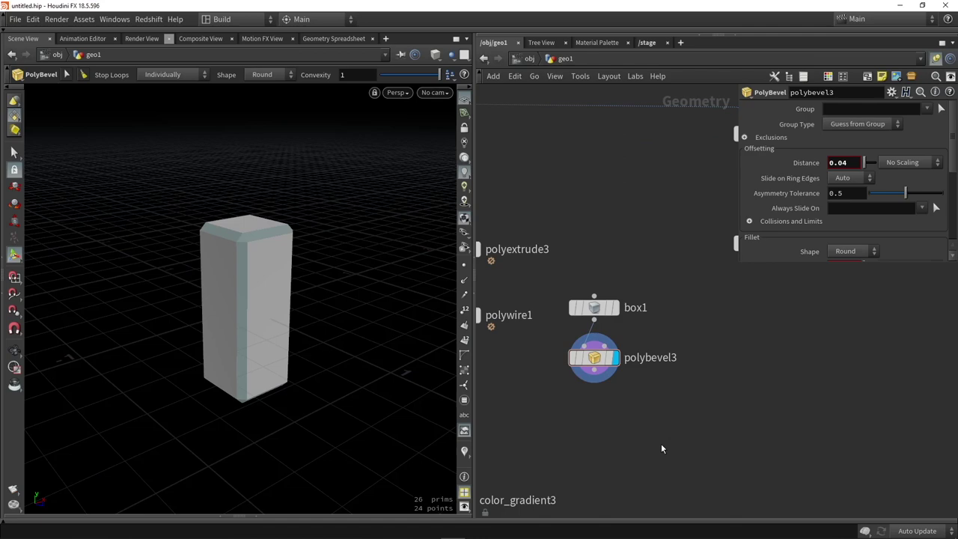
Add a Match Size node below polybevel3, connect it to the bevel's output and display it.
key("Tab")
type("matchs")
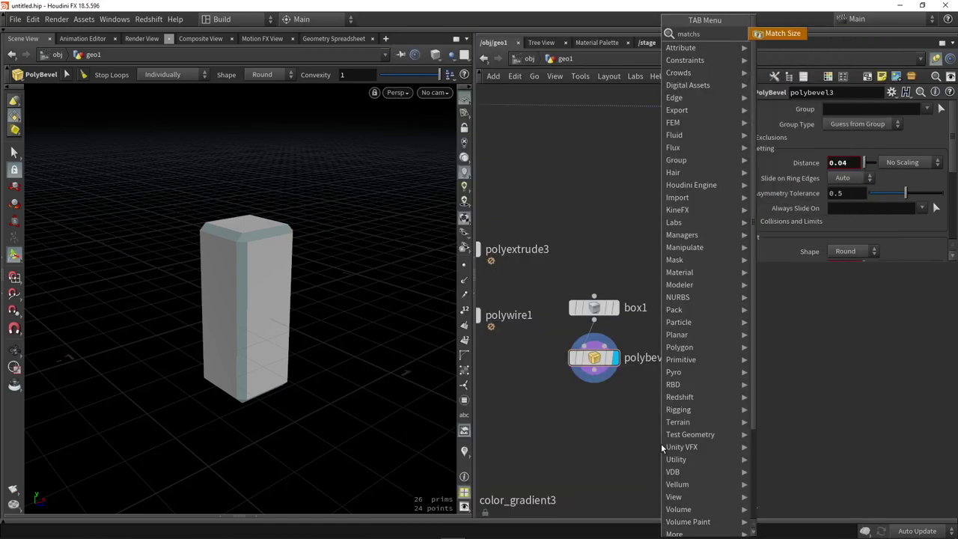
left_click(760, 36)
left_click(632, 425)
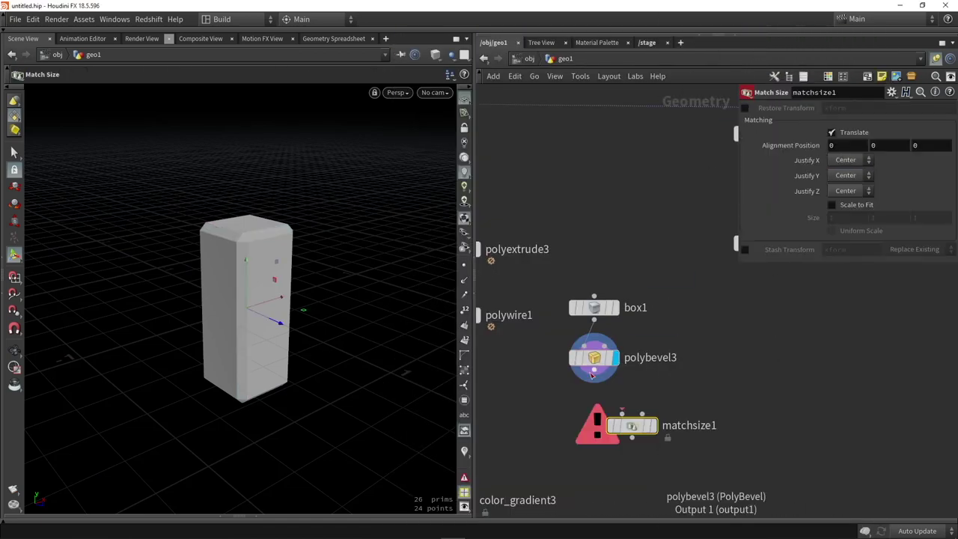
left_click_drag(594, 381, 593, 420)
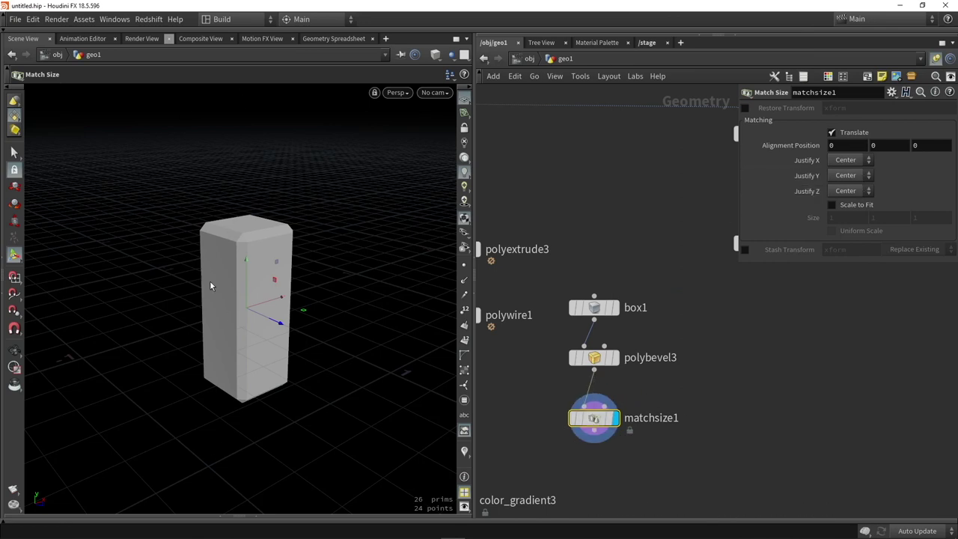
Set matchsize1's Justify Y to Max so the box's top sits at the origin.
left_click(859, 175)
left_click(852, 213)
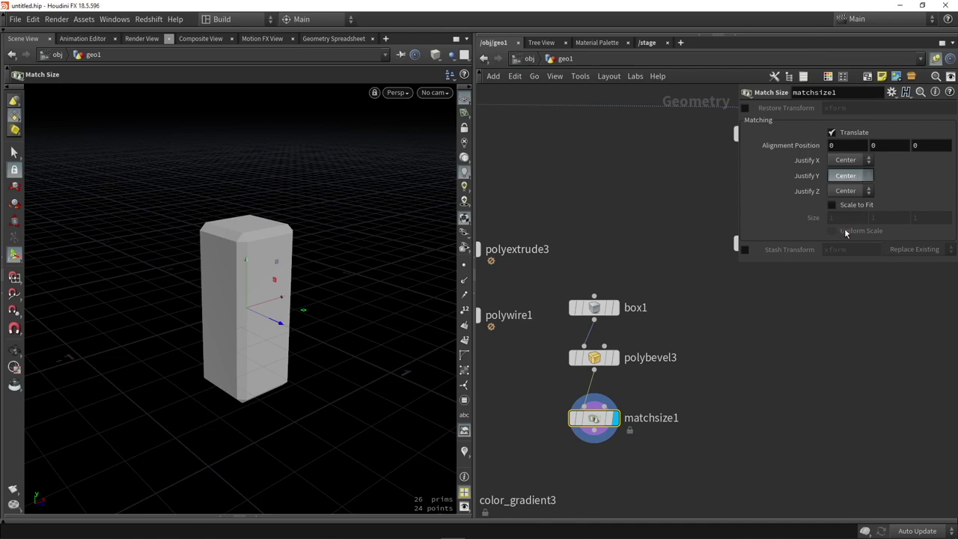
key("Escape")
left_click_drag(294, 322, 203, 342)
key("Return")
scroll(677, 396, "down", 4)
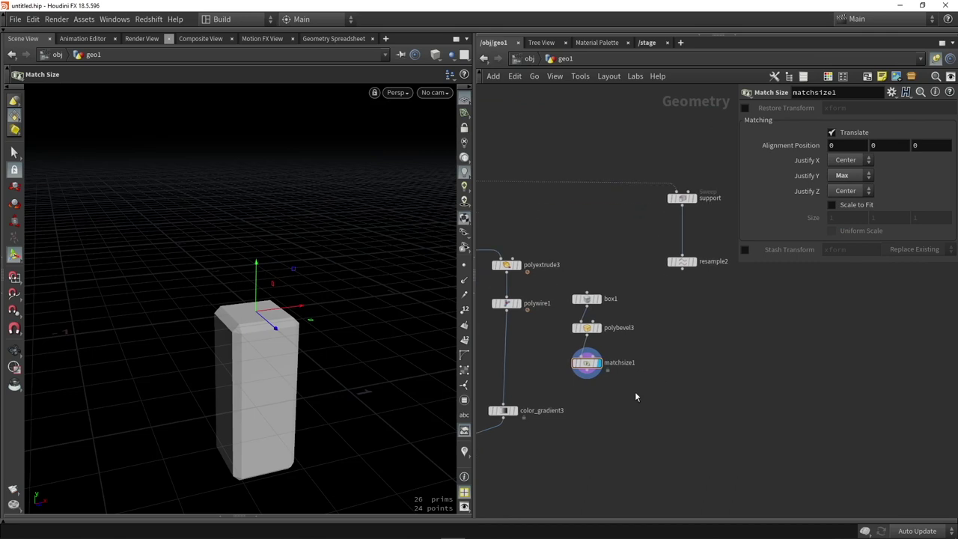
Template resample2 to show its curves alongside the displayed support box.
left_click(696, 274)
scroll(329, 270, "down", 3)
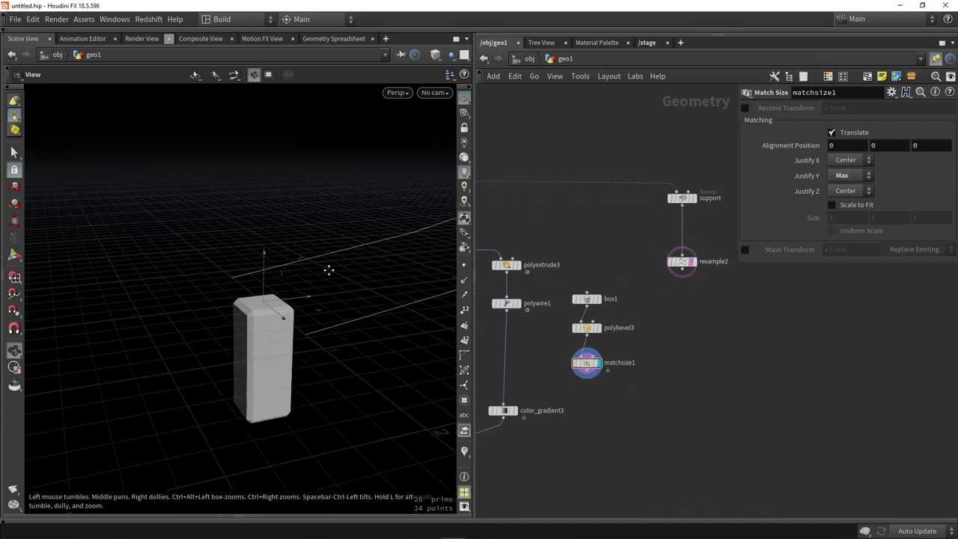
left_click_drag(327, 270, 112, 323)
key("Return")
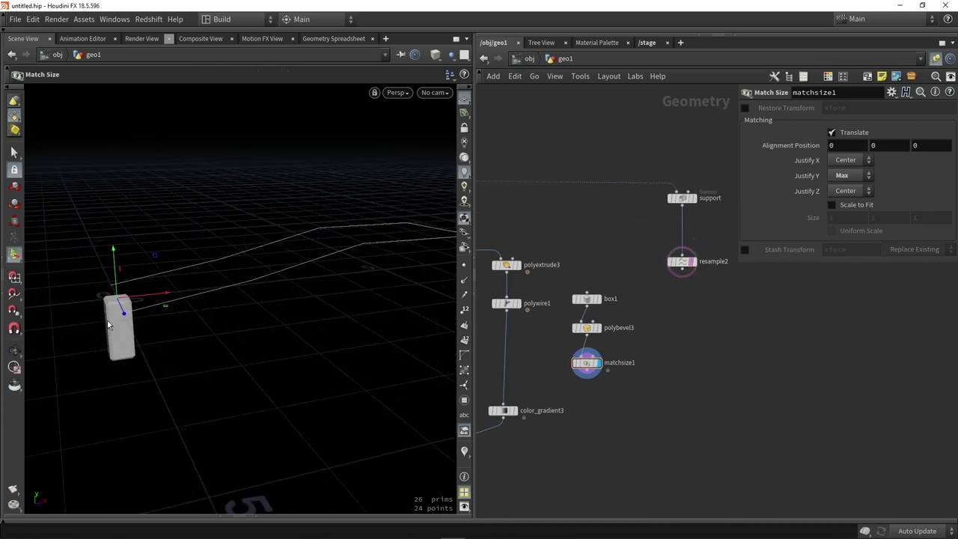
Add a Copy to Points node with matchsize1 as the source and resample2 as the target points, and display it.
key("Tab")
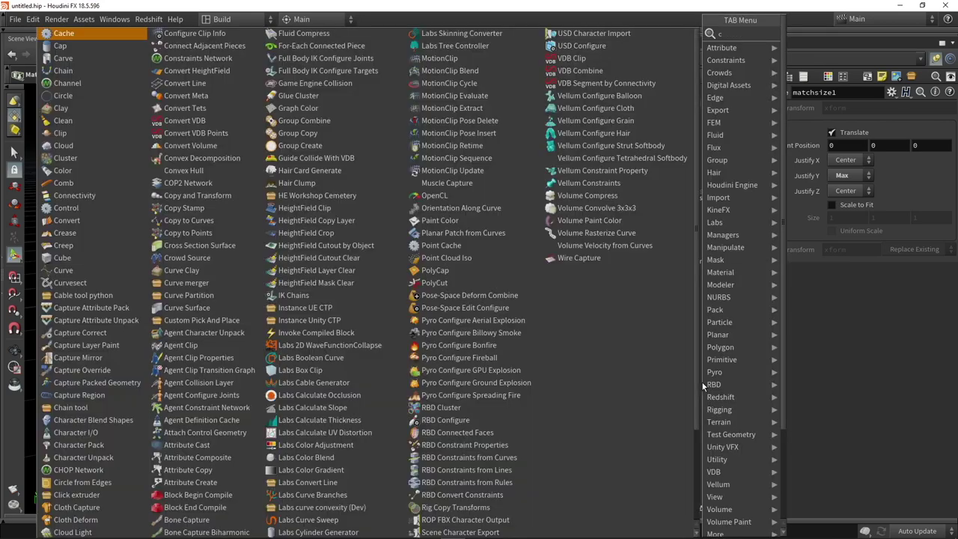
type("copy to po")
key("Return")
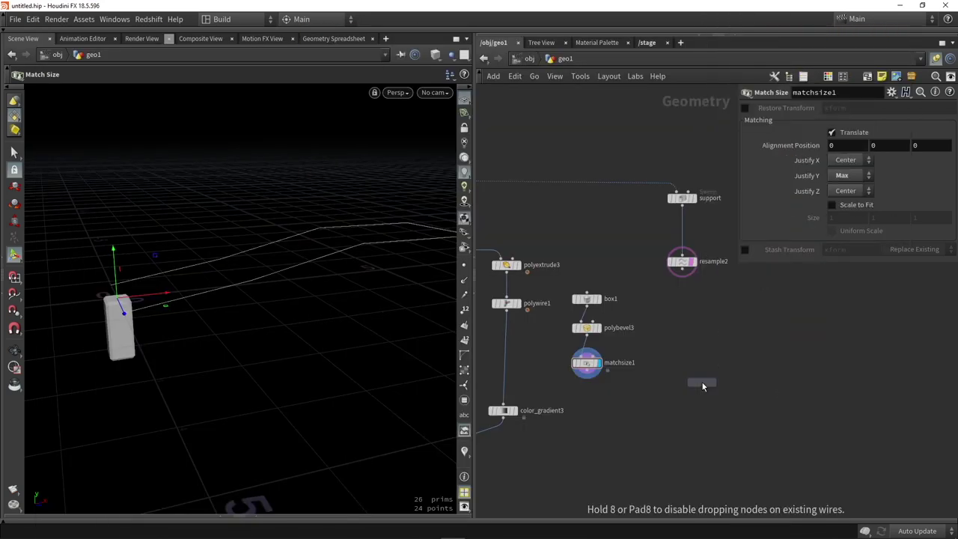
left_click(645, 383)
scroll(597, 388, "up", 3)
left_click_drag(571, 364, 682, 363)
scroll(684, 364, "down", 3)
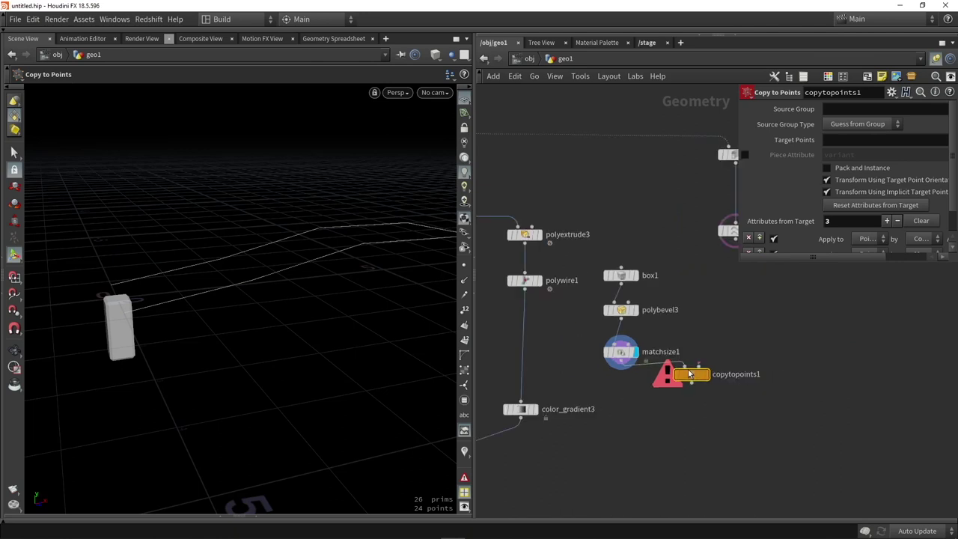
left_click_drag(725, 262, 706, 396)
scroll(700, 401, "up", 3)
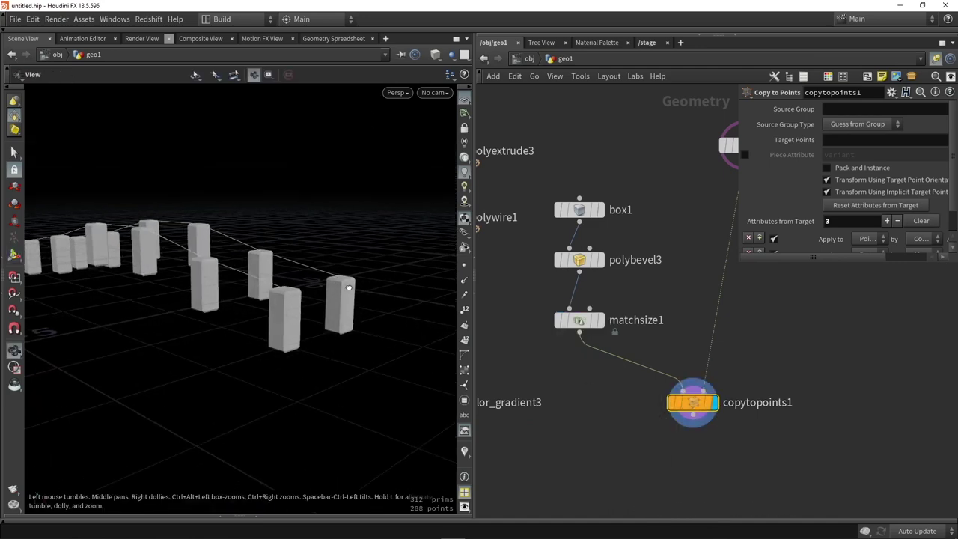
Move the merge1 node lower, farther below the color gradient nodes.
scroll(600, 405, "down", 5)
middle_click_drag(600, 406, 642, 344)
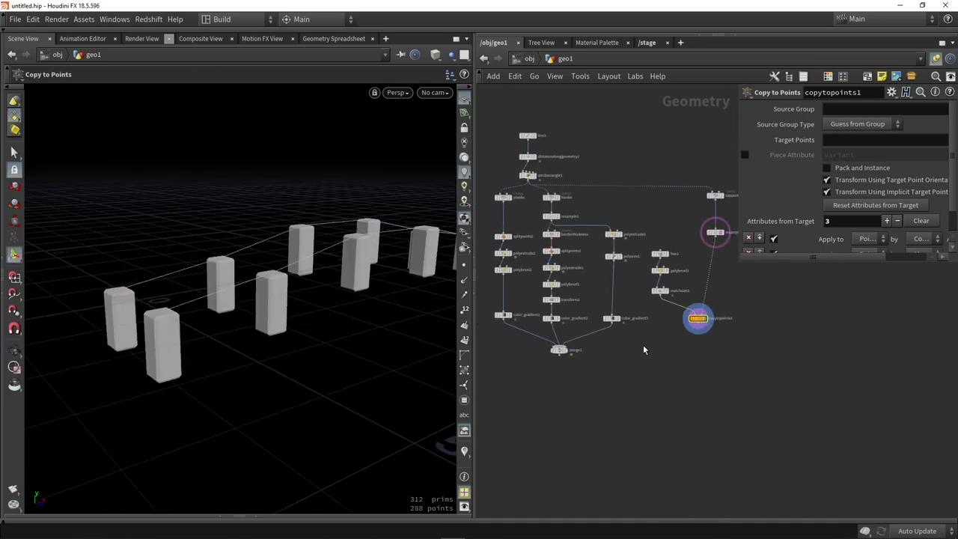
scroll(583, 349, "up", 3)
left_click_drag(543, 353, 540, 404)
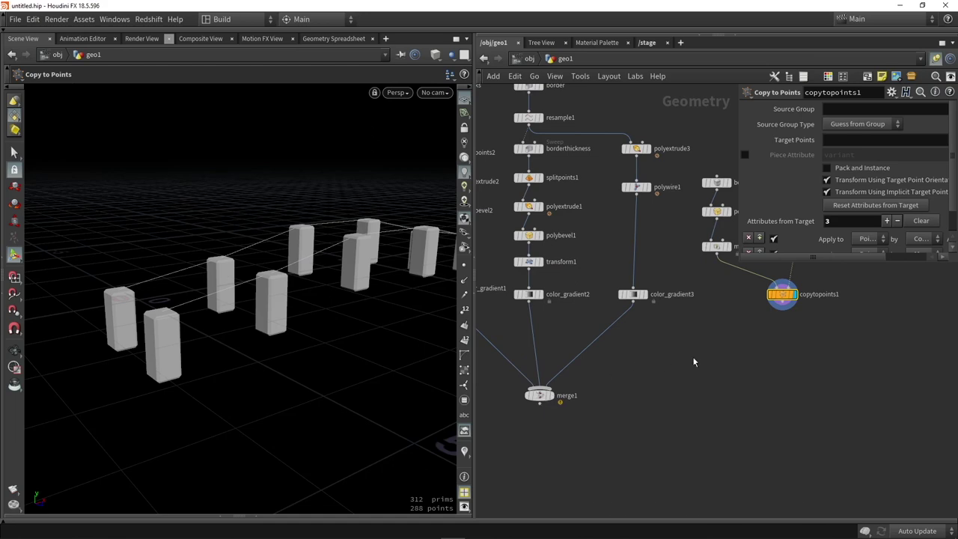
Add a Color node below copytopoints1, connect it to the copies and display it.
key("Tab")
type("color")
key("Return")
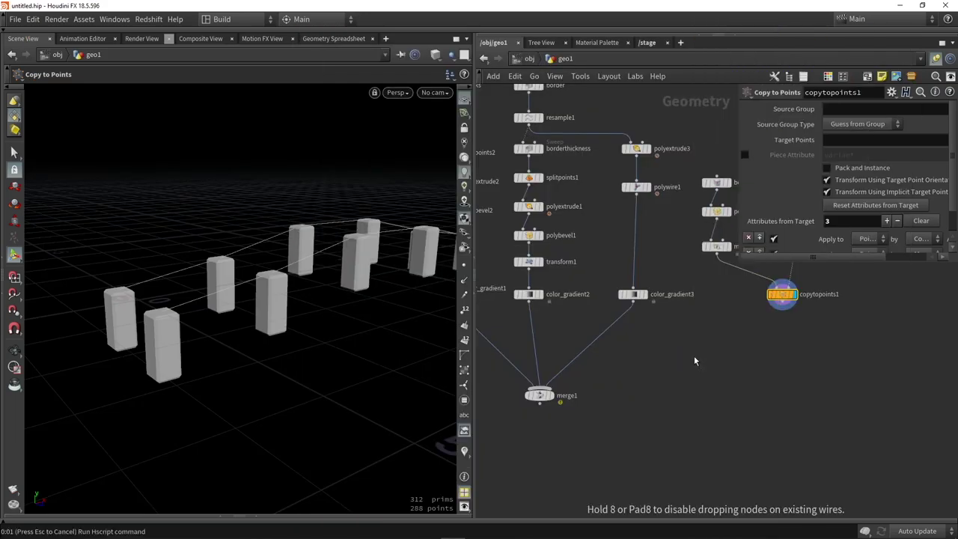
left_click(694, 357)
scroll(769, 321, "up", 2)
left_click_drag(787, 293, 660, 361)
left_click(677, 373)
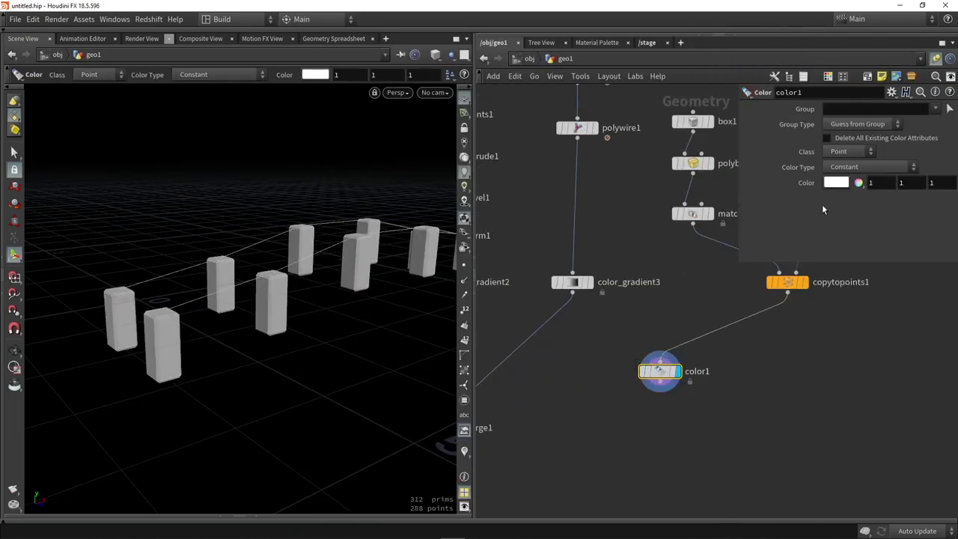
Set color1's color to a dark greenish grey of about 0.0397, 0.05, 0.0486.
left_click(835, 183)
left_click(801, 176)
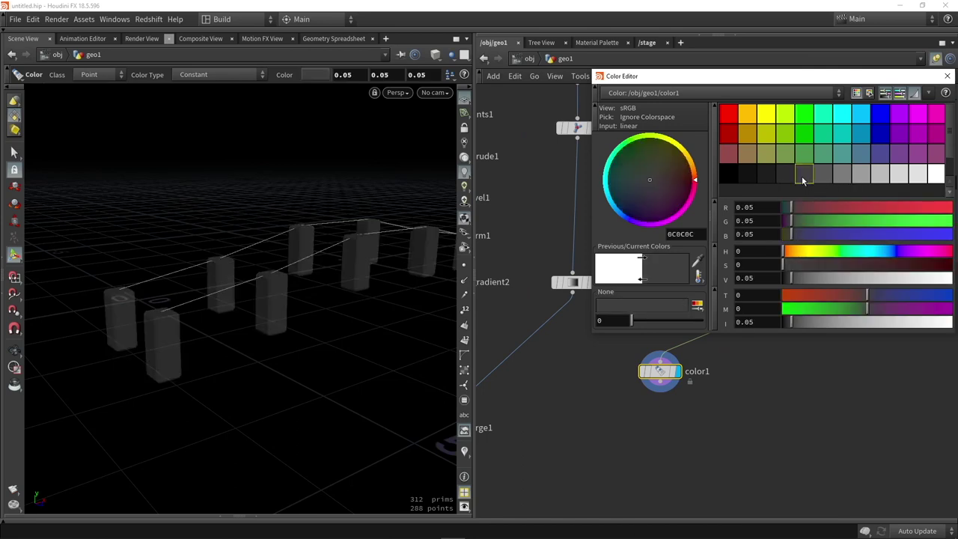
left_click(645, 171)
left_click_drag(646, 174, 640, 179)
left_click(947, 75)
Connect color1 to merge1 and display the merged walkway with its supports.
scroll(677, 374, "down", 5)
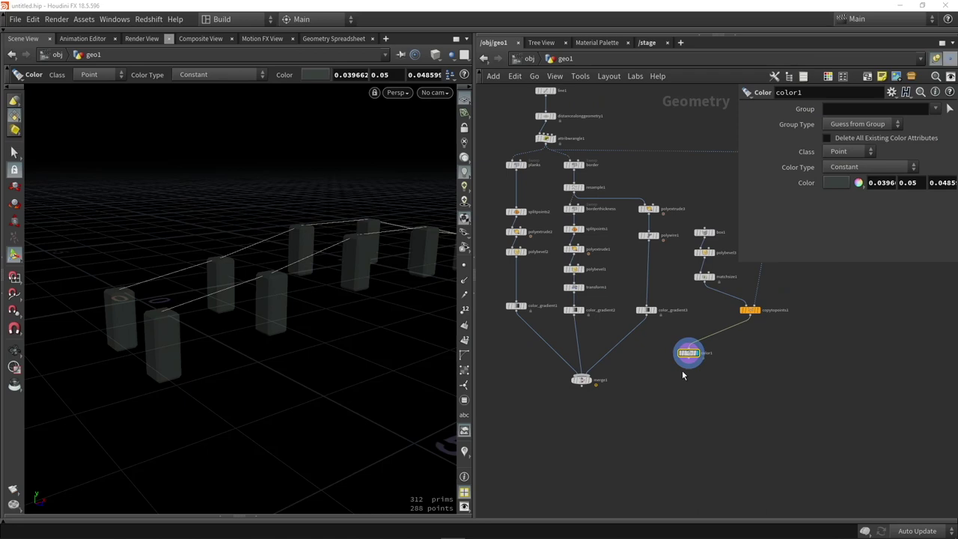
scroll(588, 381, "up", 3)
left_click(589, 381)
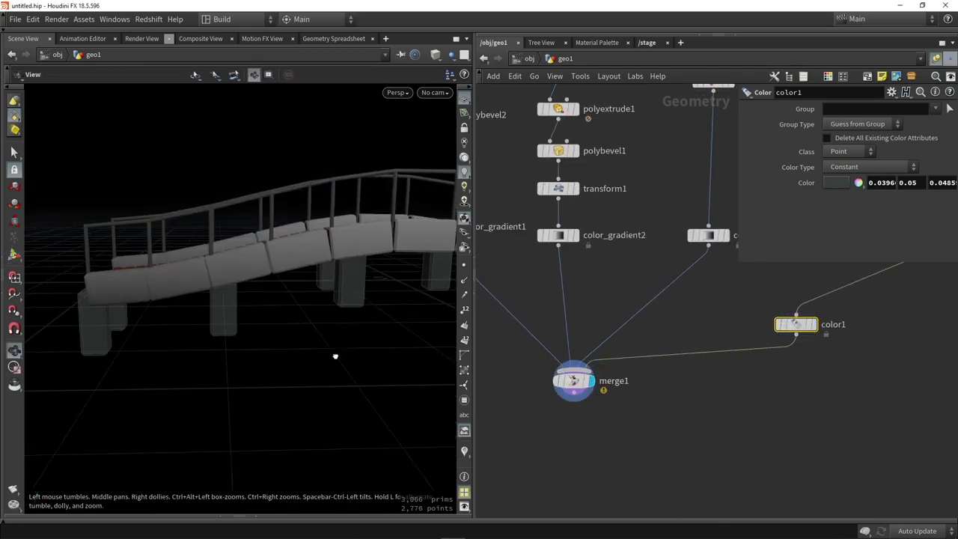
left_click_drag(335, 357, 308, 352)
left_click(708, 436)
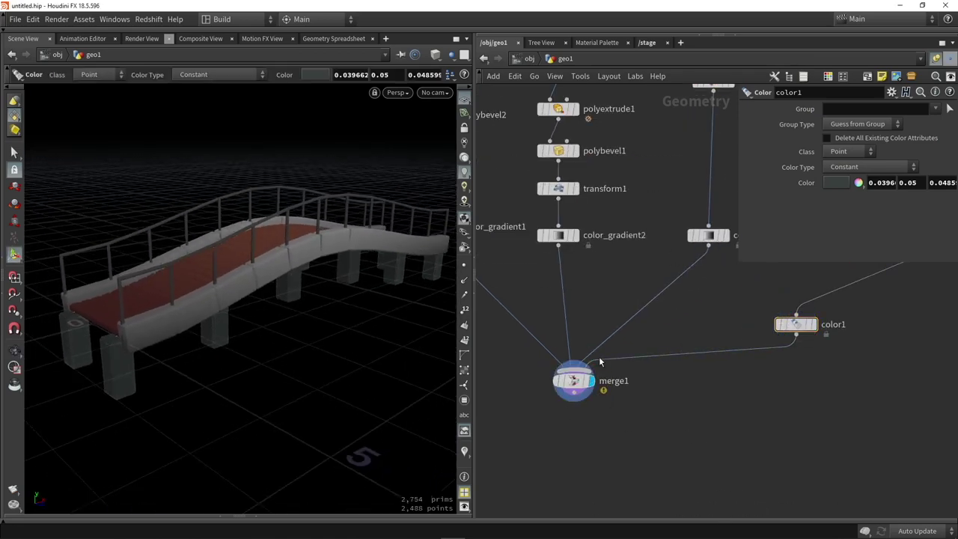
Move the color1 node directly beneath copytopoints1 to tidy the network.
middle_click_drag(675, 388, 579, 410)
scroll(580, 410, "down", 3)
left_click_drag(649, 371, 723, 367)
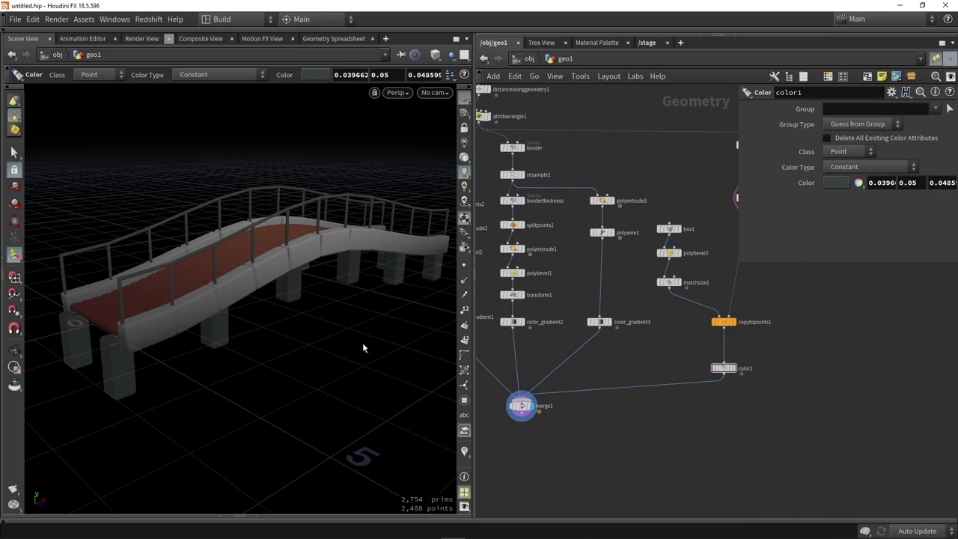
Insert a Clip node between color1 and merge1 to cut away the supports below the ground plane.
key("Escape")
left_click_drag(363, 342, 318, 313)
key("Return")
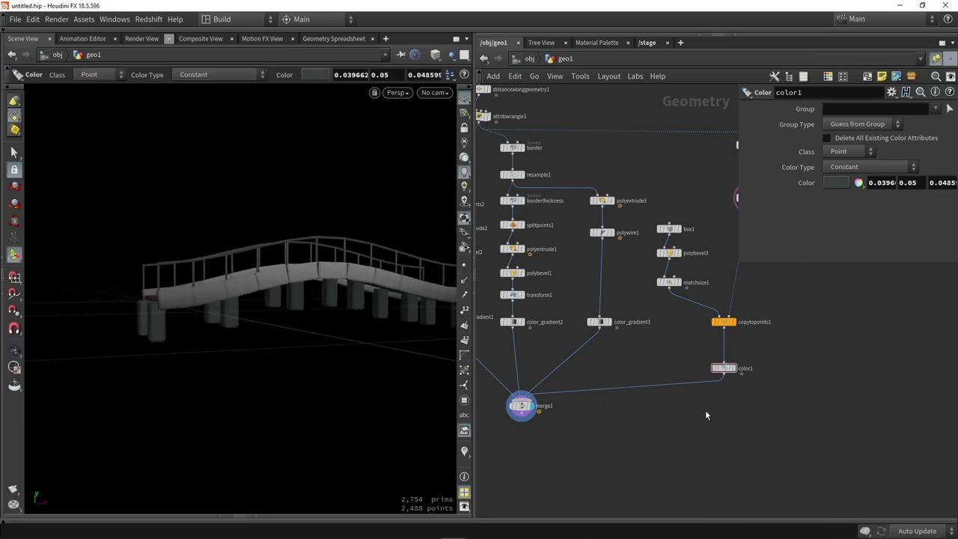
key("Tab")
type("clip")
key("Return")
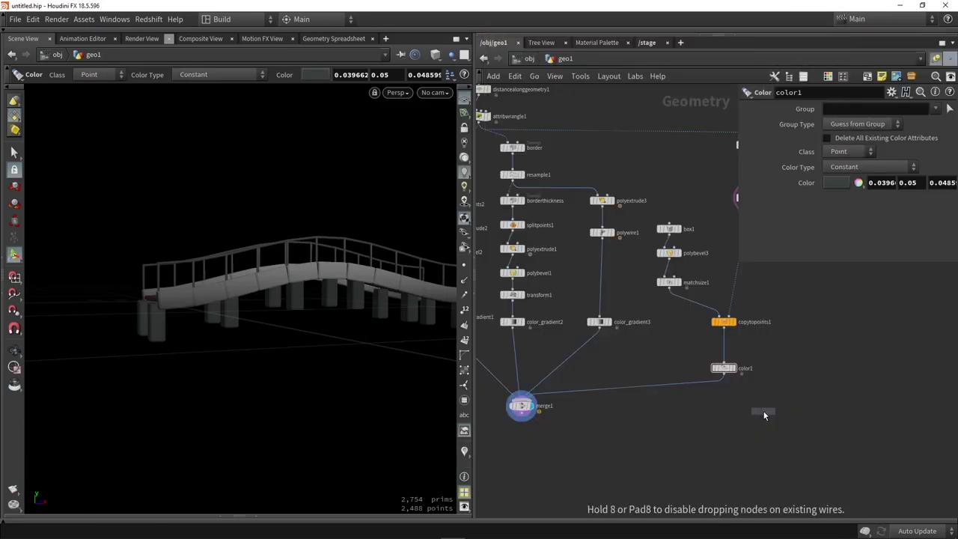
left_click(762, 410)
scroll(757, 411, "up", 3)
left_click_drag(763, 418, 688, 291)
key("Escape")
left_click_drag(304, 342, 321, 325)
scroll(312, 304, "up", 4)
scroll(531, 348, "down", 4)
Display resample2 and check its node info for the available point attributes.
middle_click_drag(637, 265, 636, 310)
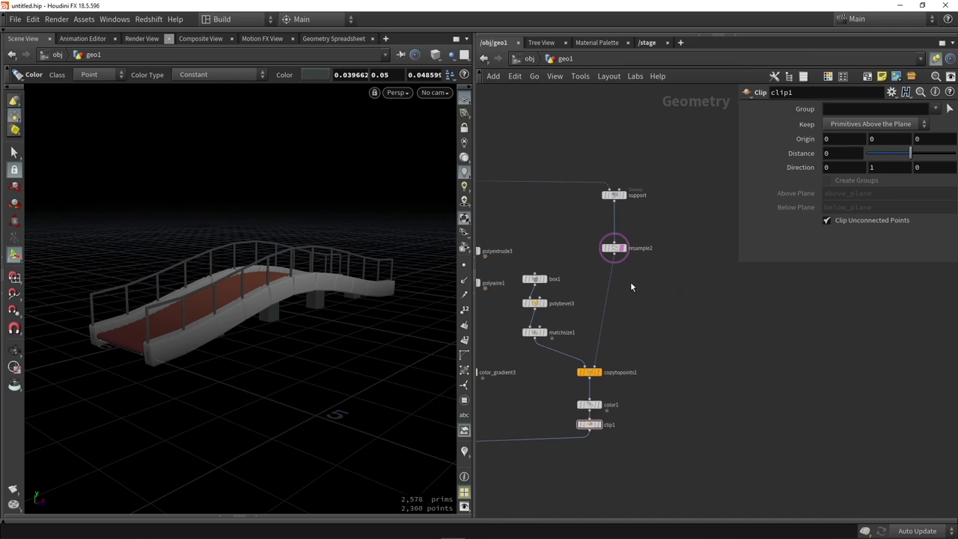
scroll(631, 283, "down", 5)
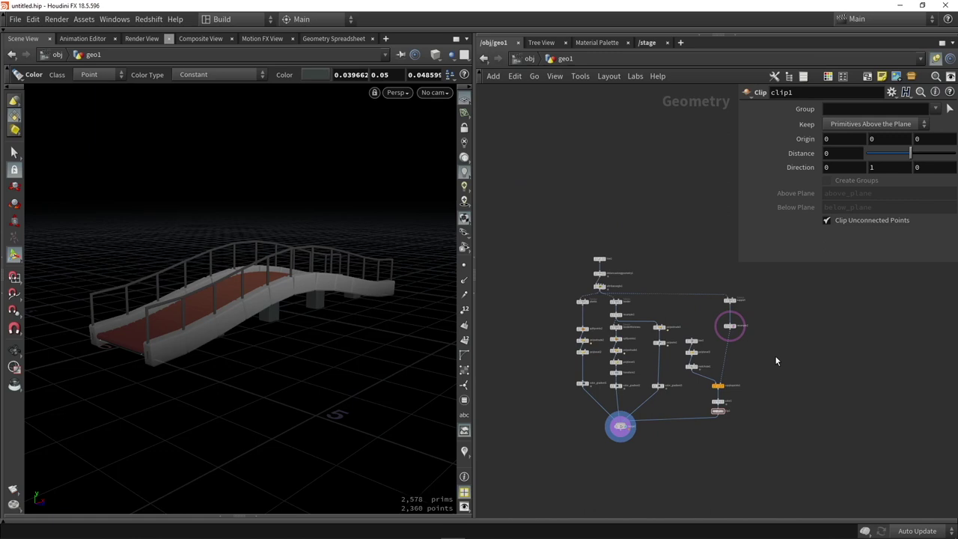
scroll(737, 334, "up", 8)
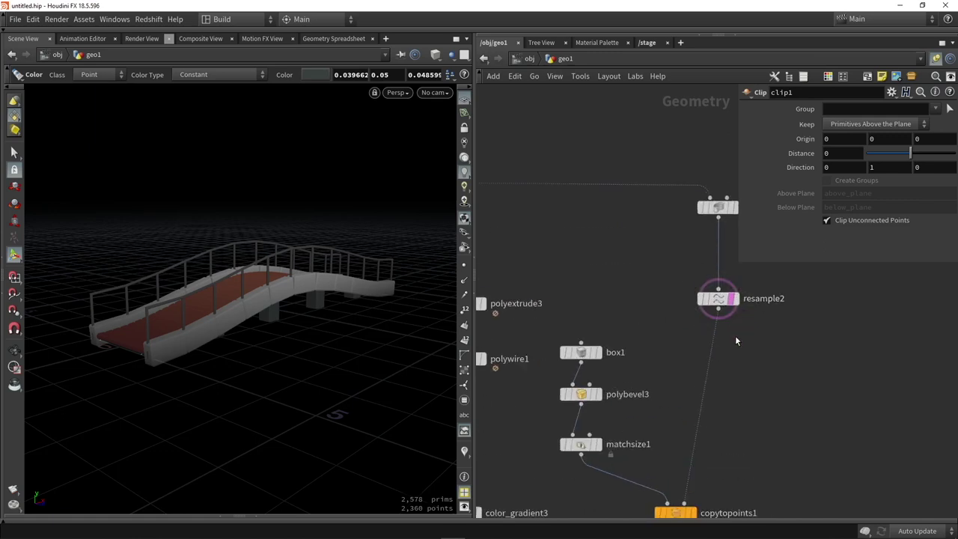
left_click(732, 285)
mouse_move(628, 285)
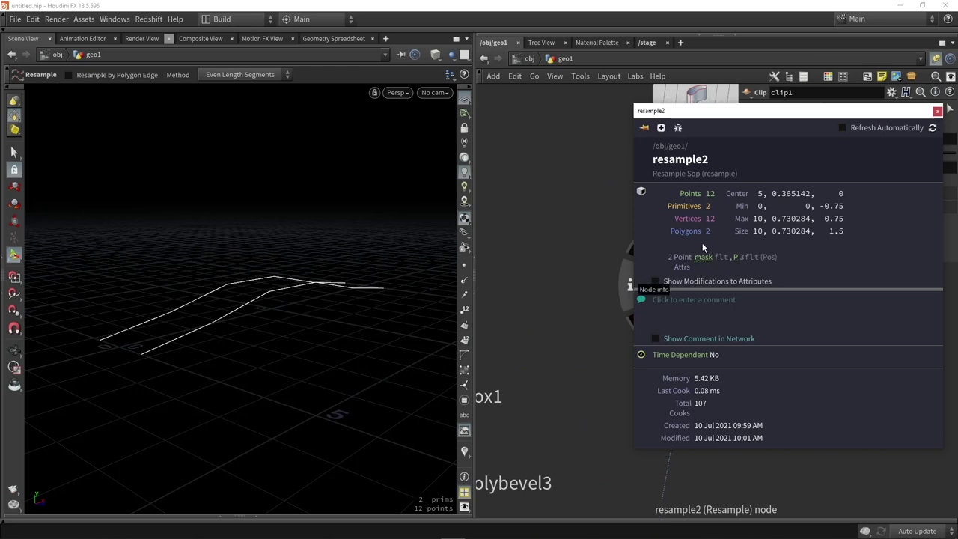
left_click(937, 111)
Insert an Attribute Wrangle between resample2 and copytopoints1.
middle_click_drag(763, 395, 716, 340)
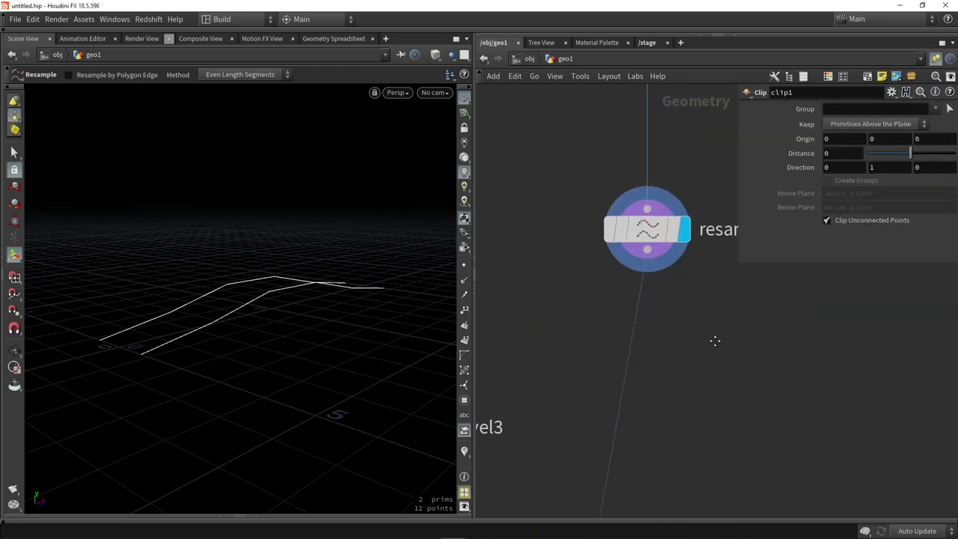
scroll(707, 342, "down", 1)
key("Tab")
type("wra")
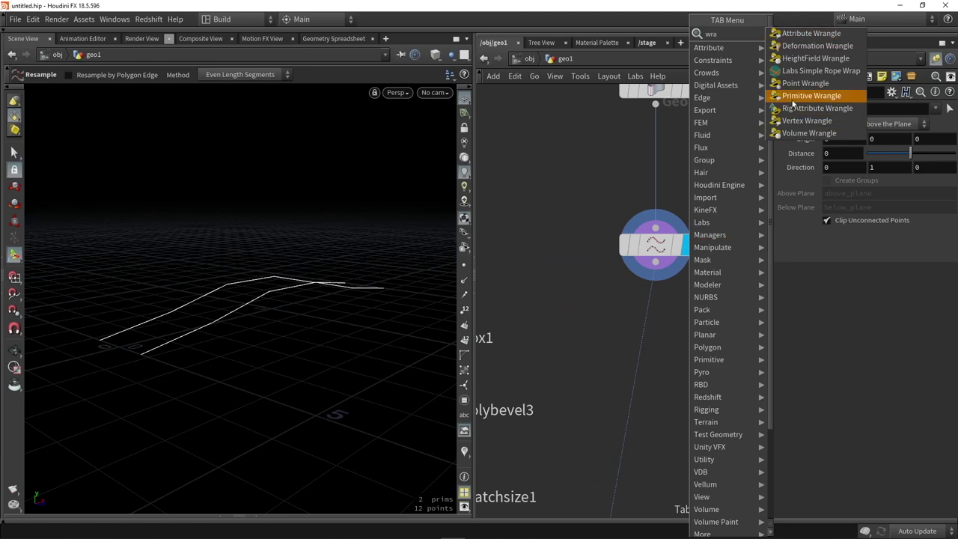
left_click(795, 34)
left_click(686, 388)
left_click(685, 385)
scroll(644, 359, "down", 2)
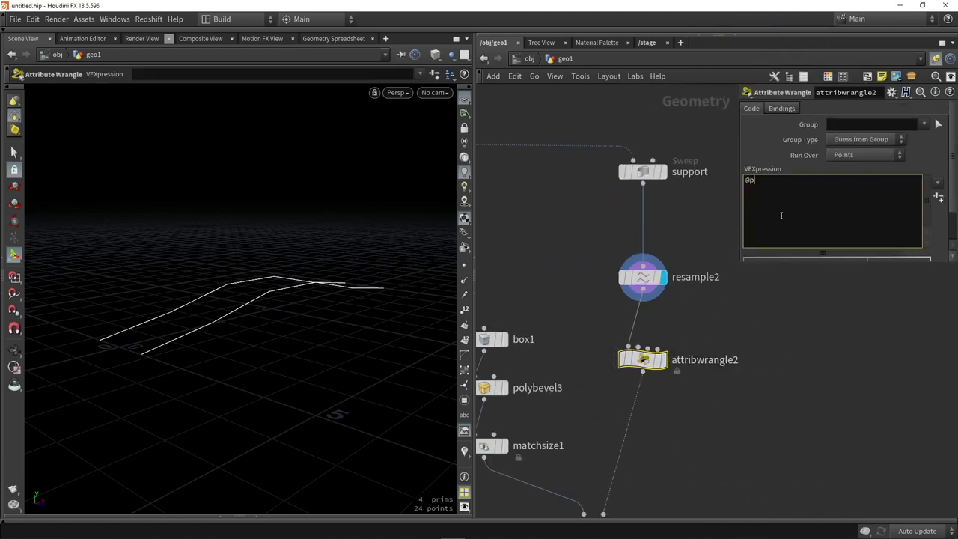
type("scale = ")
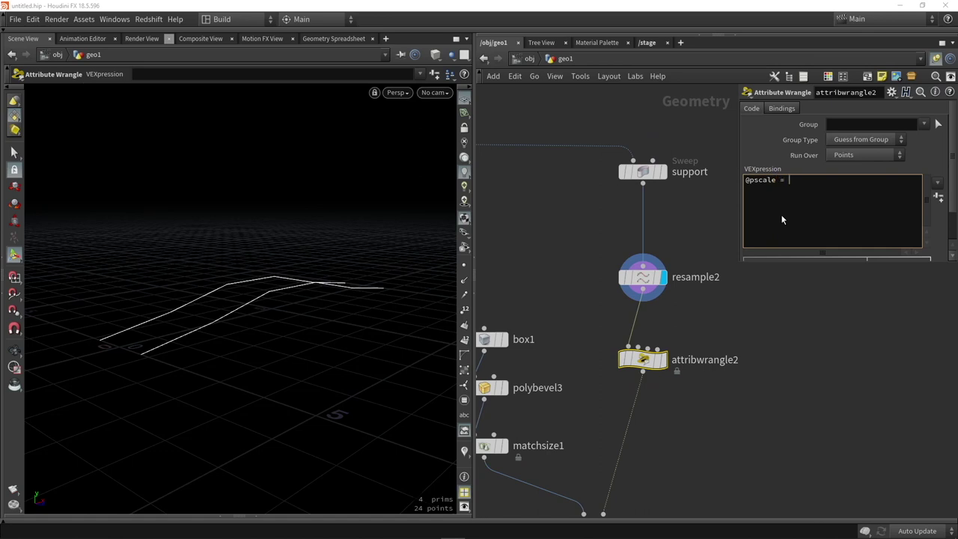
type("@mask")
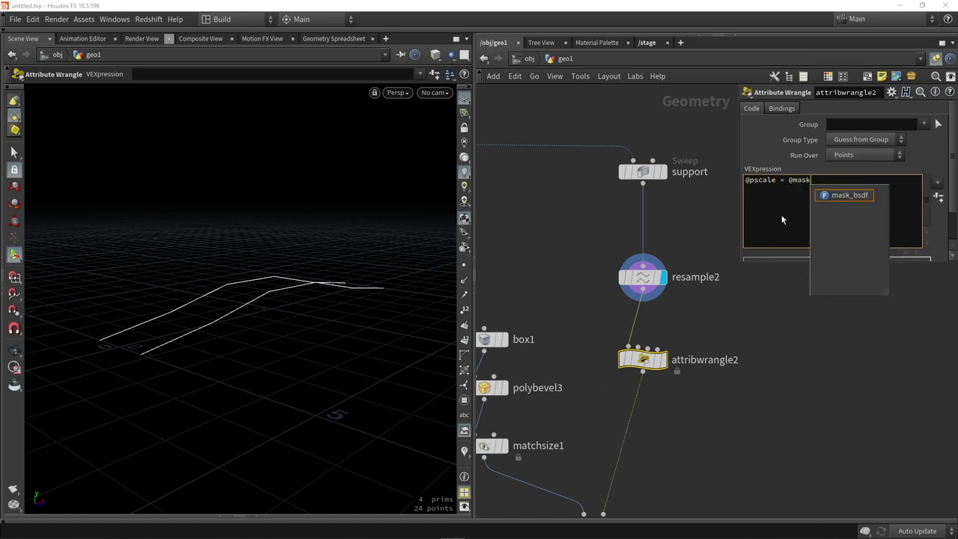
type(";")
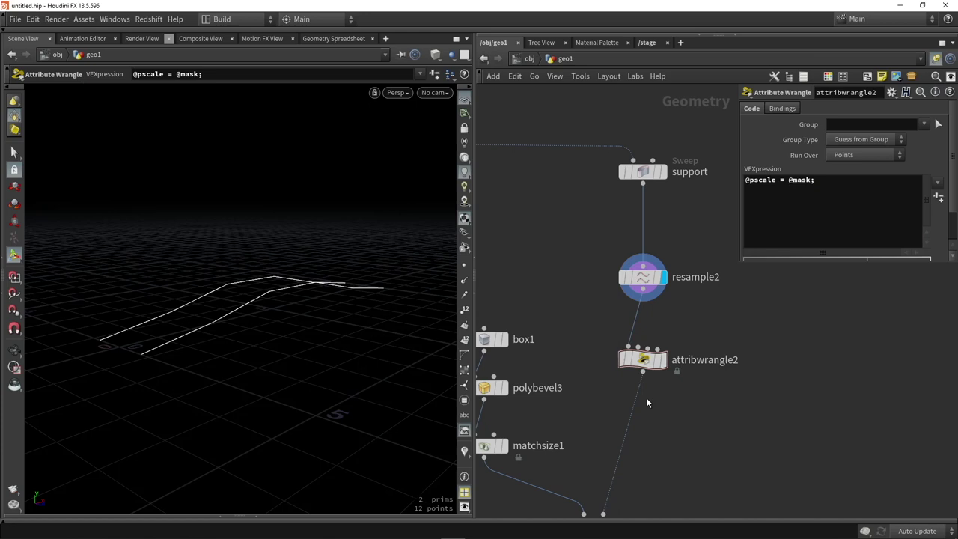
Display copytopoints1, color1 and clip1 in turn to compare the mask-scaled supports before and after clipping.
middle_click_drag(647, 403, 649, 336)
left_click(617, 459)
left_click_drag(374, 370, 298, 333, "alt")
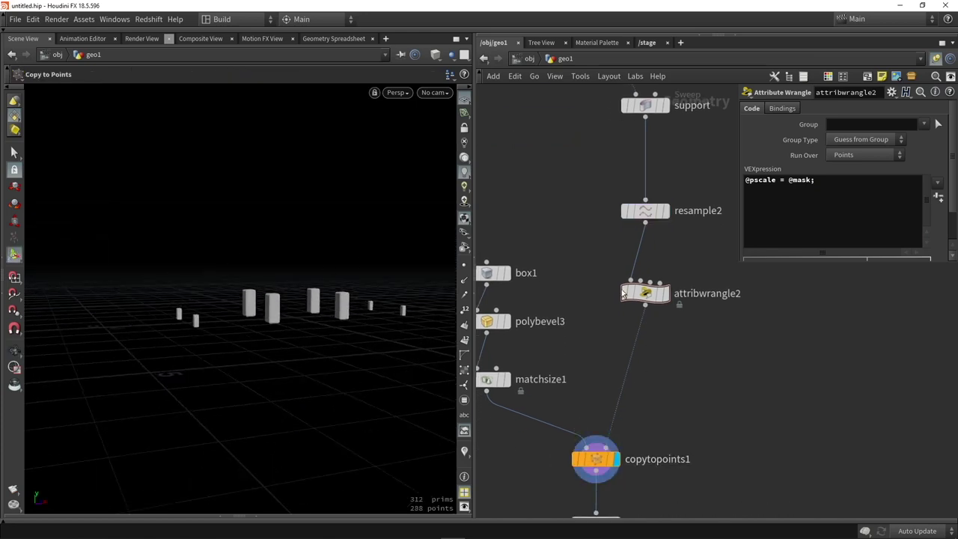
mouse_move(625, 295)
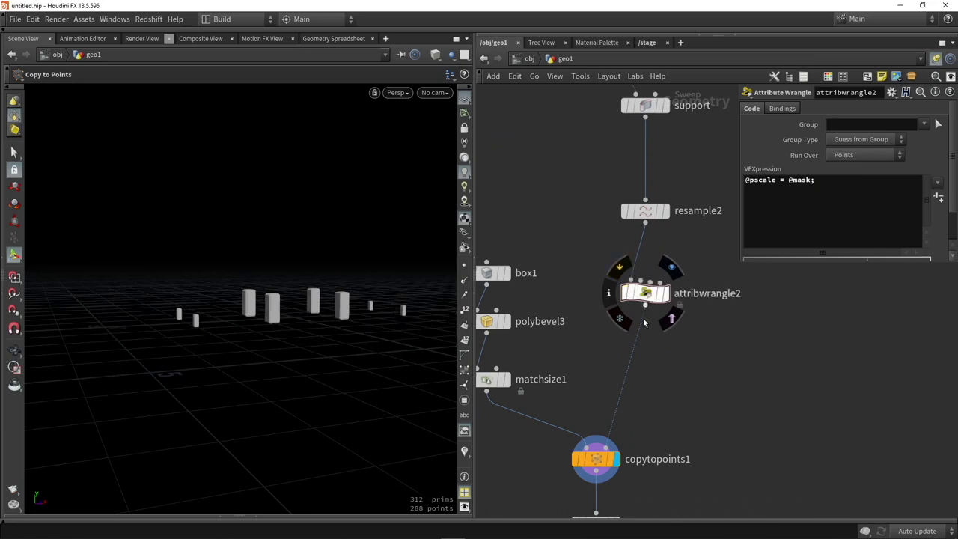
scroll(674, 307, "down", 2)
left_click(646, 377)
middle_click_drag(674, 372, 719, 322)
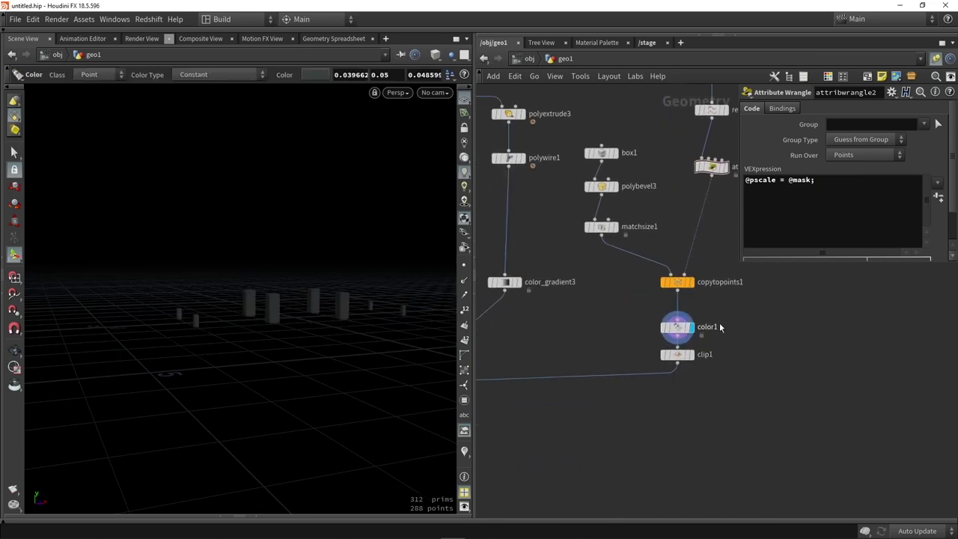
left_click(695, 356)
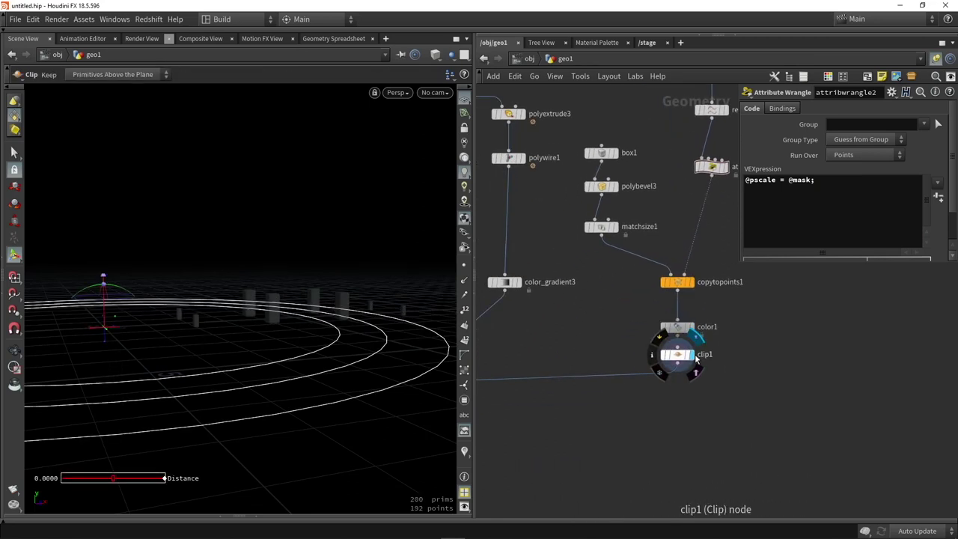
middle_click_drag(733, 350, 707, 408)
scroll(666, 347, "up", 2)
left_click(668, 338)
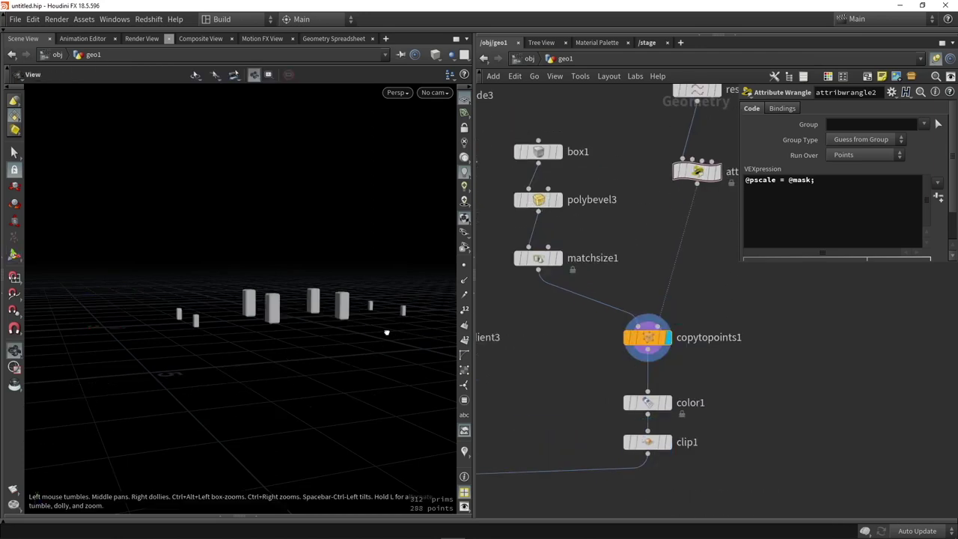
left_click_drag(387, 331, 402, 353, "alt")
Display merge1 to review the whole walkway with its scaled supports.
middle_click_drag(567, 374, 700, 314)
scroll(699, 314, "down", 3)
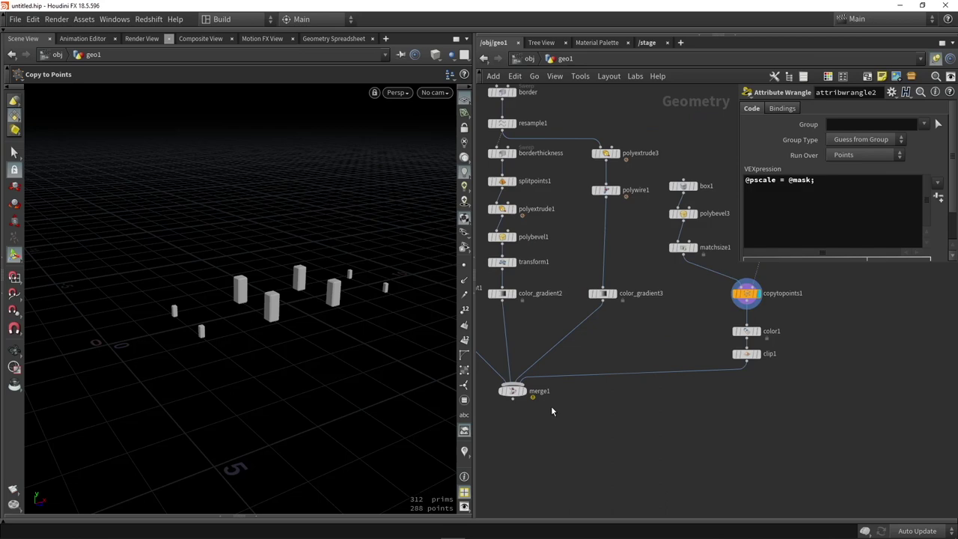
scroll(542, 398, "up", 2)
left_click(518, 391)
left_click_drag(316, 359, 406, 347)
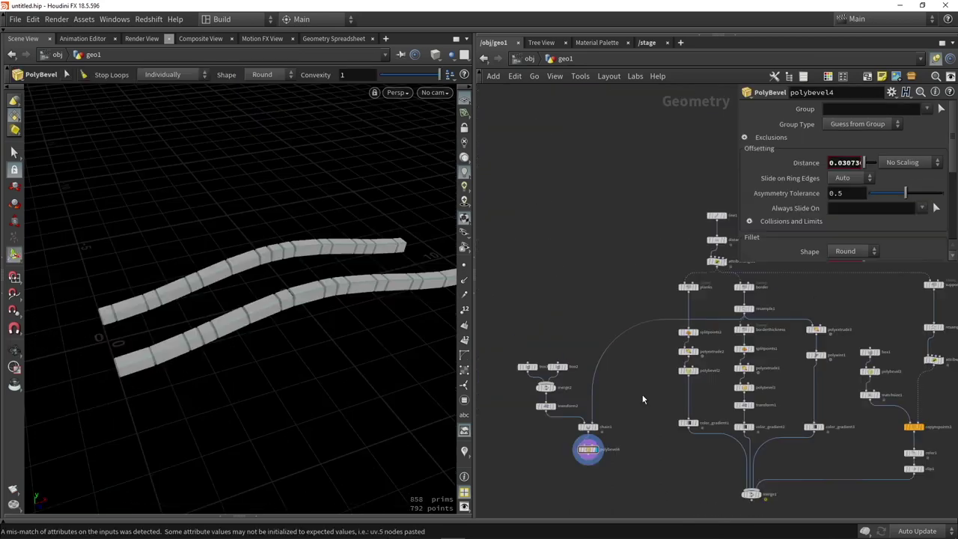
Examine the bevelled border blocks of polybevel4 and the chain network that builds them.
scroll(654, 381, "up", 5)
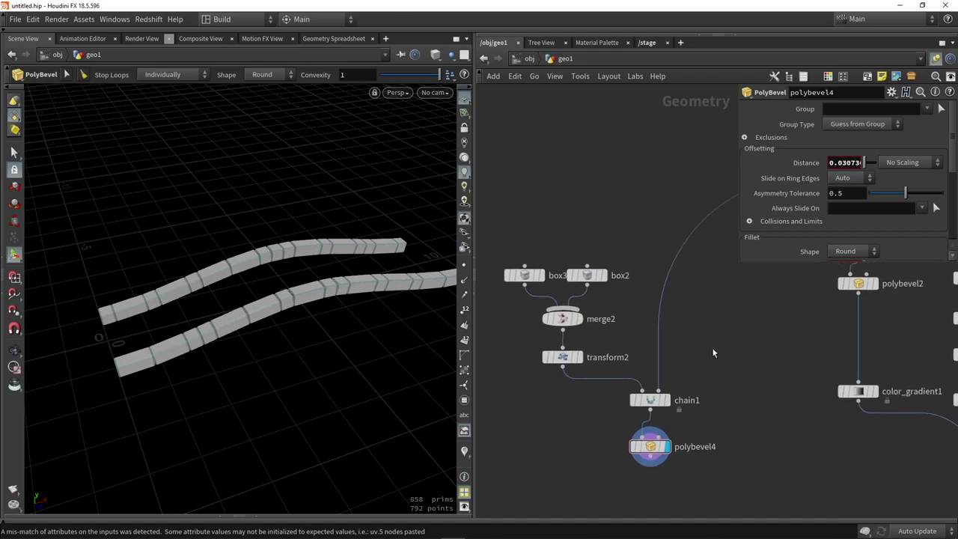
key("Escape")
left_click_drag(419, 318, 319, 290)
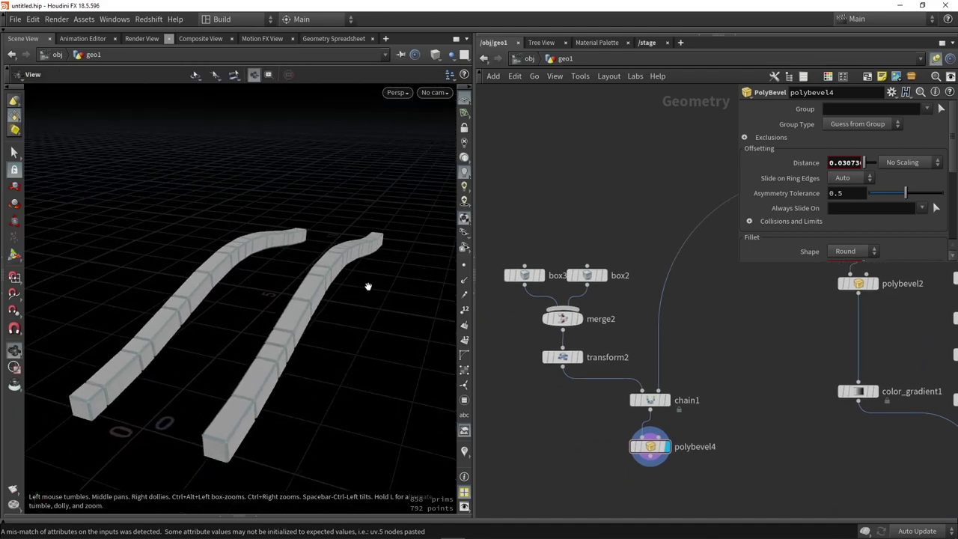
left_click_drag(367, 286, 332, 304)
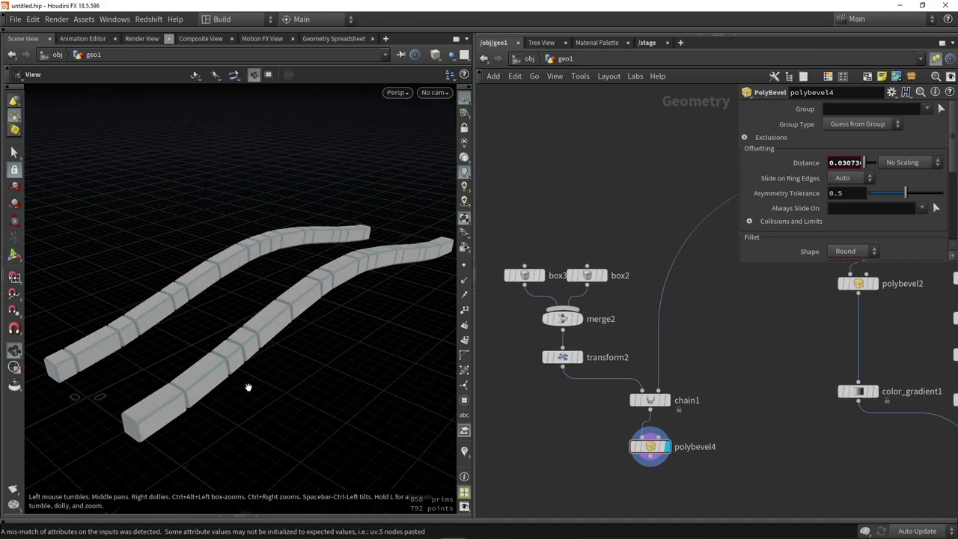
left_click_drag(249, 387, 397, 377)
key("Return")
scroll(621, 397, "up", 5)
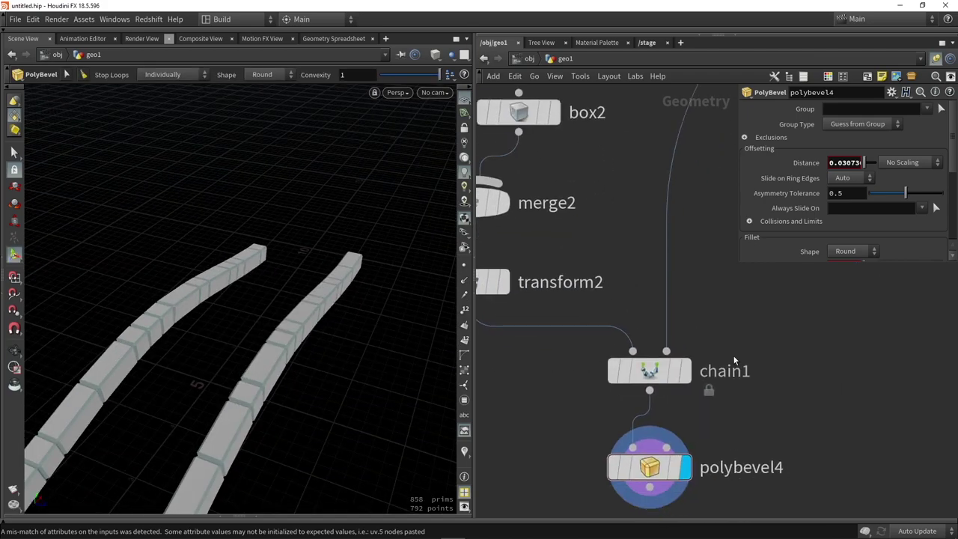
key("h")
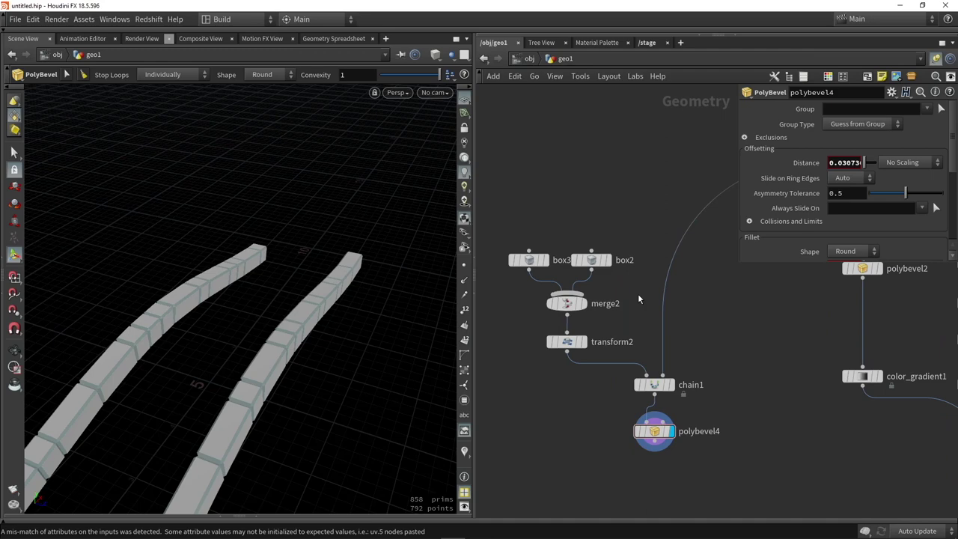
Display box3, box2, chain1 and polybevel4 in turn to inspect each stage of the chained border blocks.
left_click(528, 260)
key("Return")
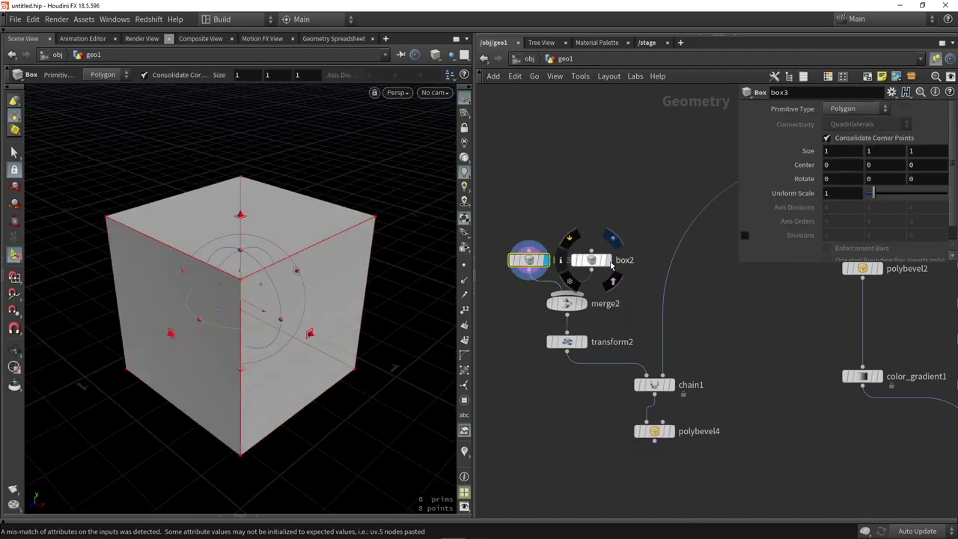
left_click(578, 268)
left_click(656, 386)
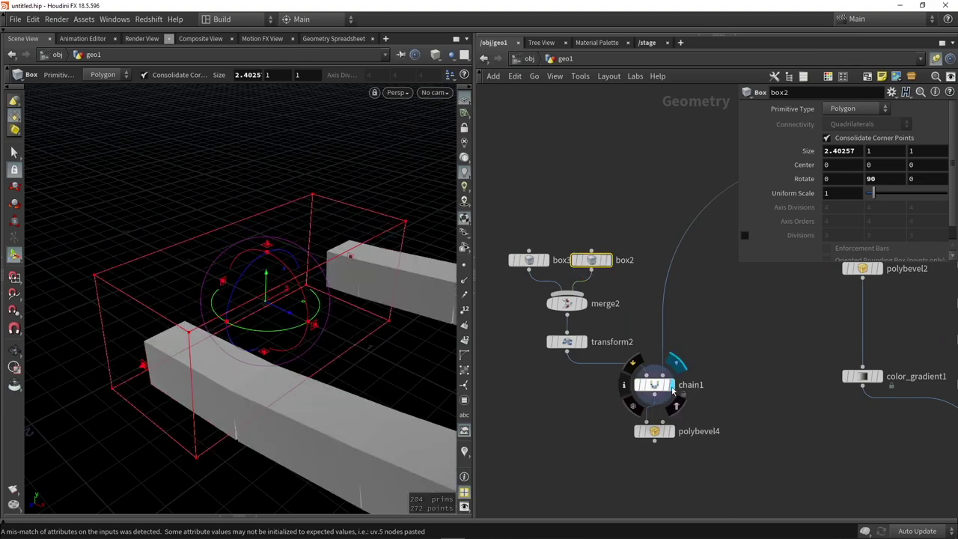
left_click(656, 385)
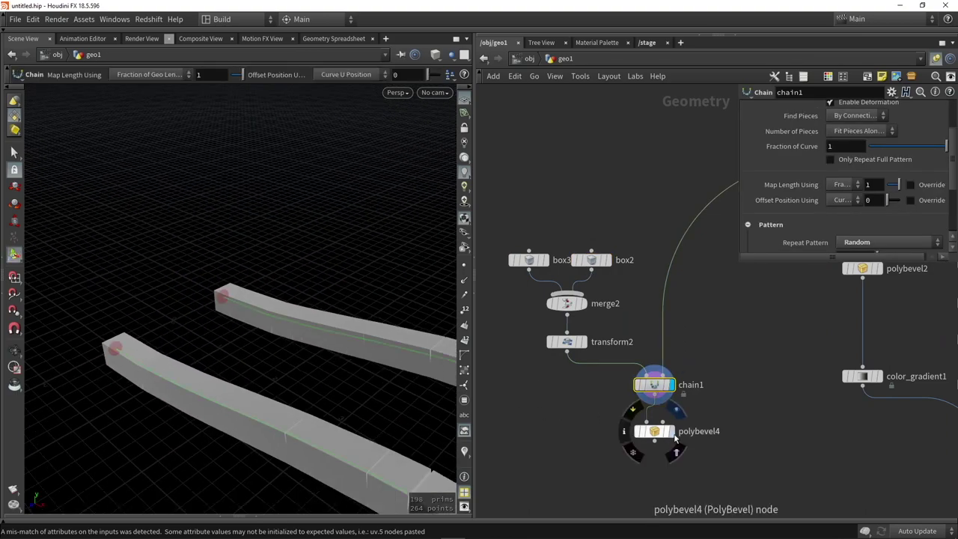
left_click(669, 431)
left_click_drag(242, 391, 241, 359)
key("Return")
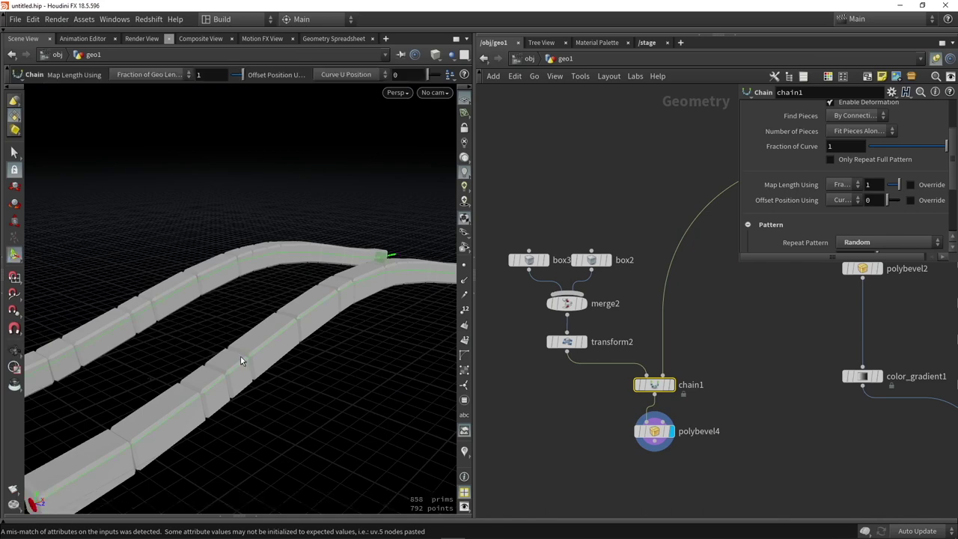
Move the resample1 node slightly up, closer beneath the border sweep.
middle_click_drag(711, 346, 596, 409)
scroll(597, 409, "down", 3)
middle_click_drag(628, 374, 594, 414)
scroll(736, 322, "up", 3)
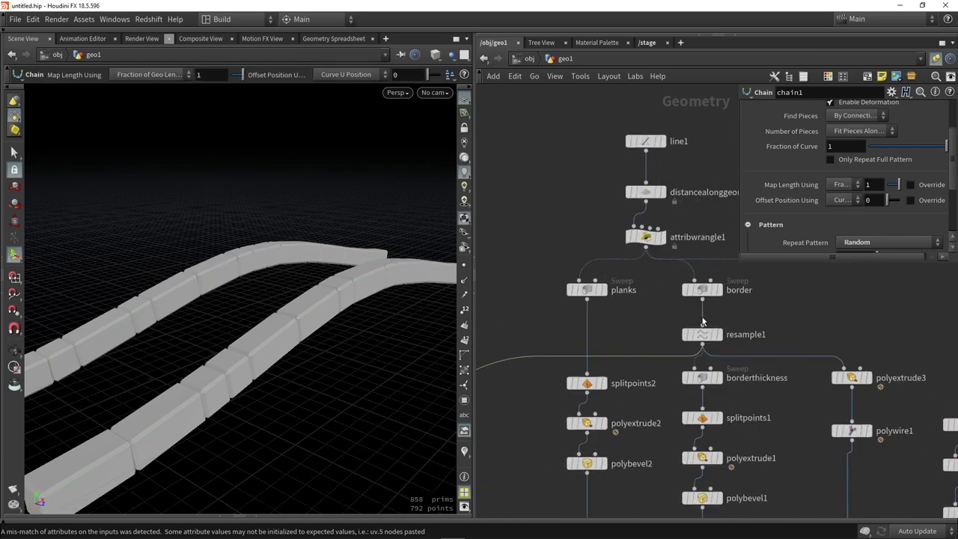
left_click_drag(703, 338, 703, 327)
middle_click_drag(606, 352, 637, 323)
scroll(676, 306, "down", 3)
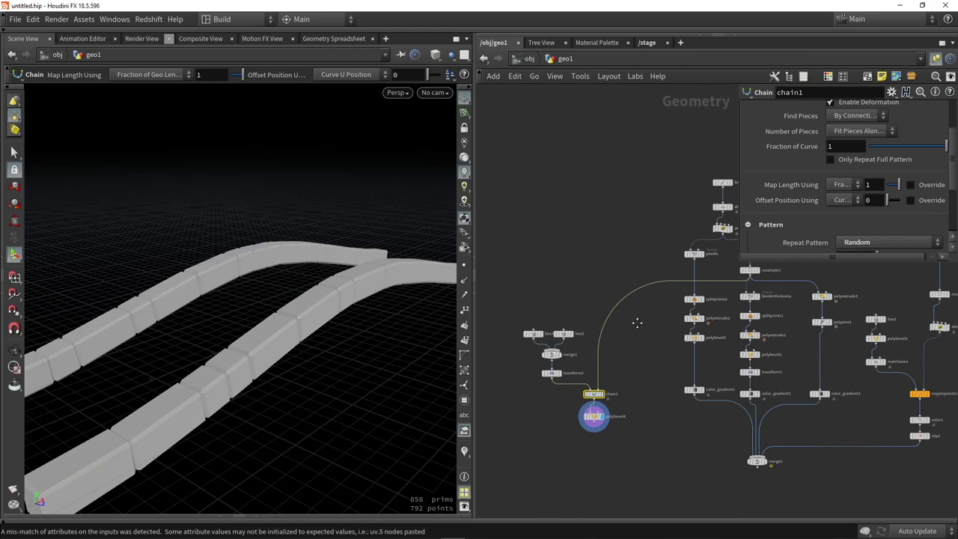
Select polybevel4 and inspect the bevelled chain blocks along both border curves.
scroll(591, 383, "up", 4)
left_click(593, 439)
left_click_drag(373, 380, 328, 369)
key("Return")
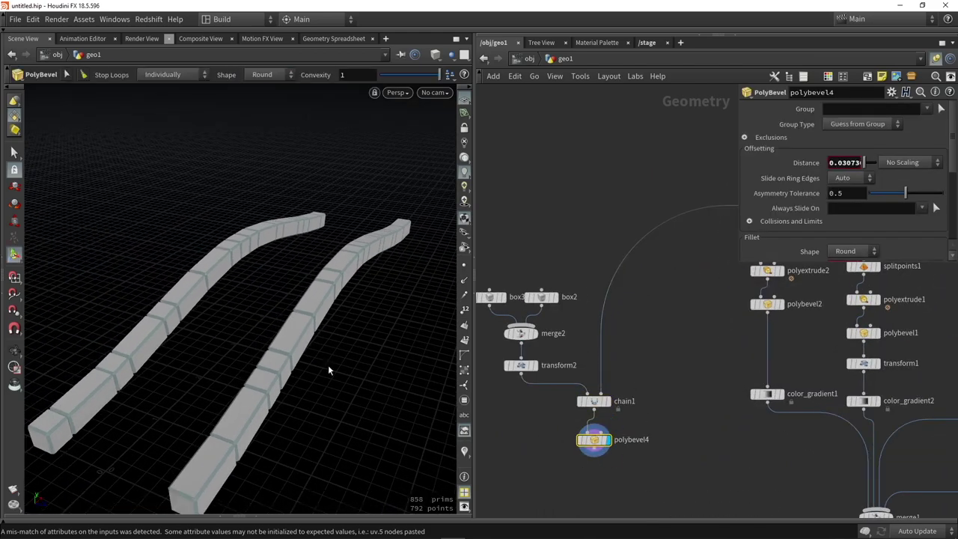
Select merge1 and display the complete walkway.
middle_click_drag(837, 492, 683, 387)
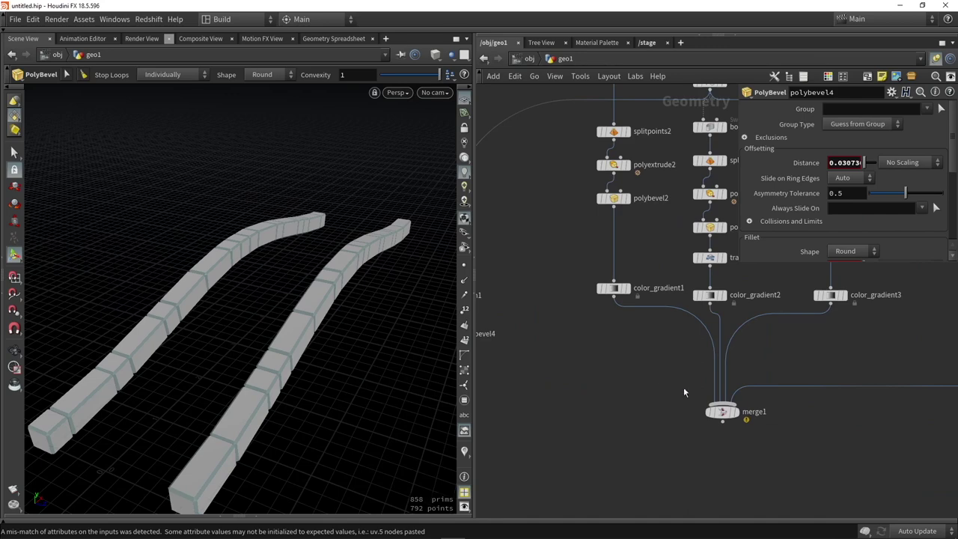
left_click(736, 412)
left_click(724, 412)
left_click_drag(288, 347, 309, 306, "alt")
key("Escape")
scroll(683, 416, "down", 5)
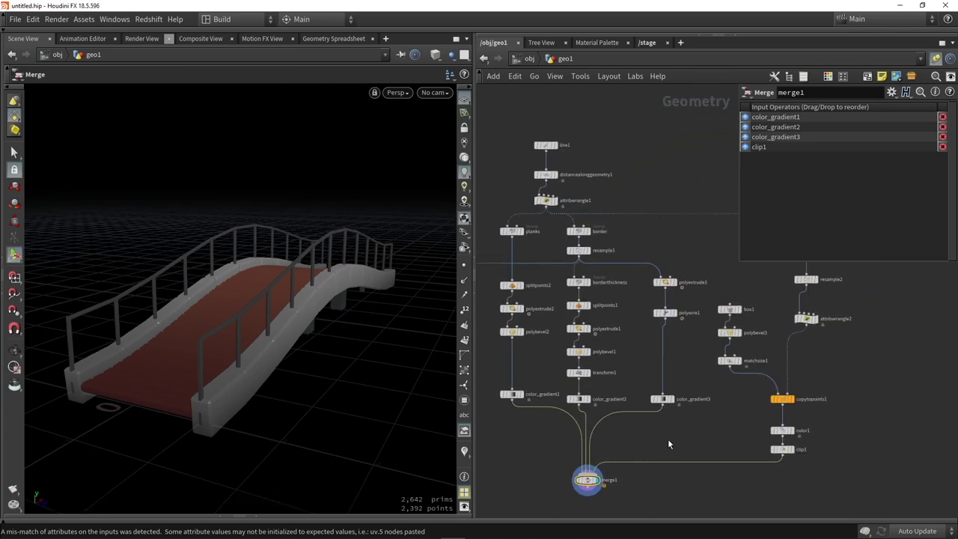
Hide the network's parameter overlay and select the planks sweep node.
key("p")
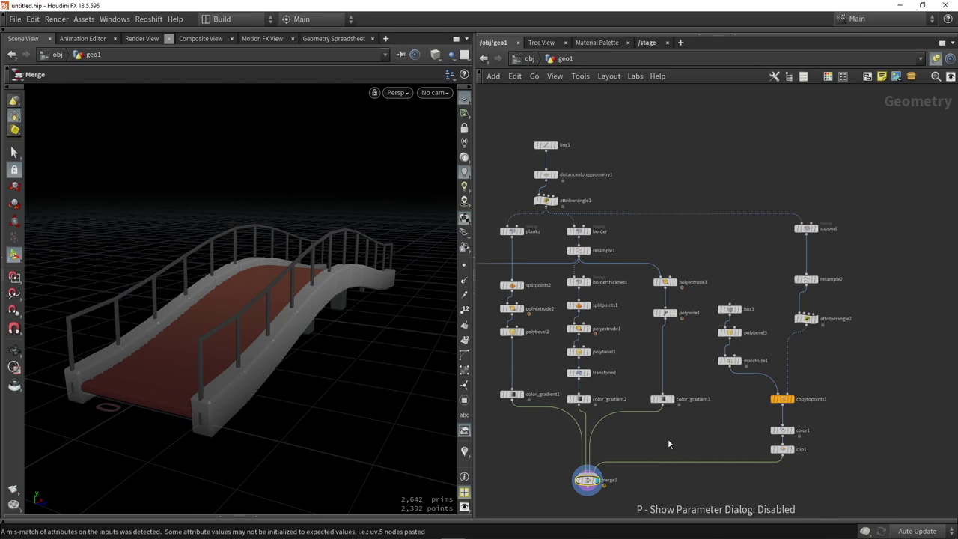
left_click(511, 231)
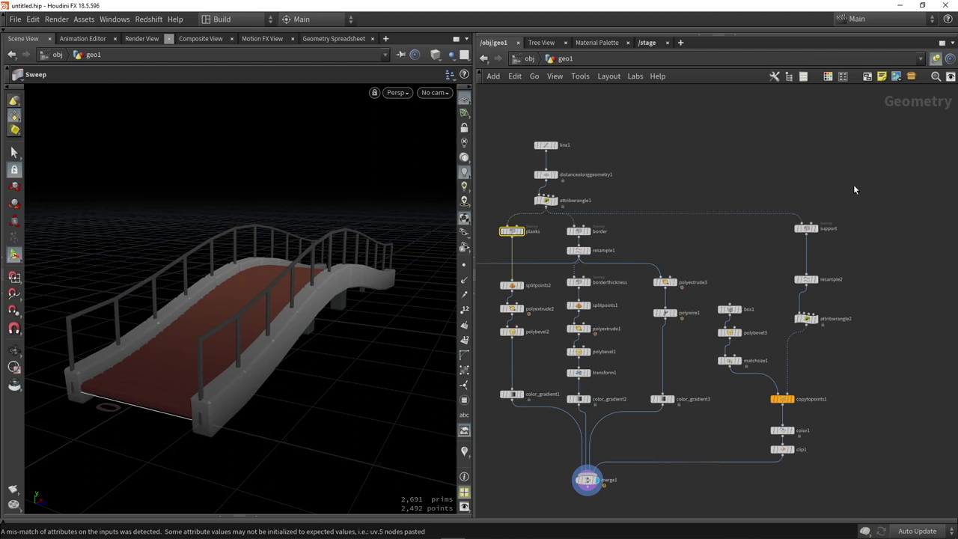